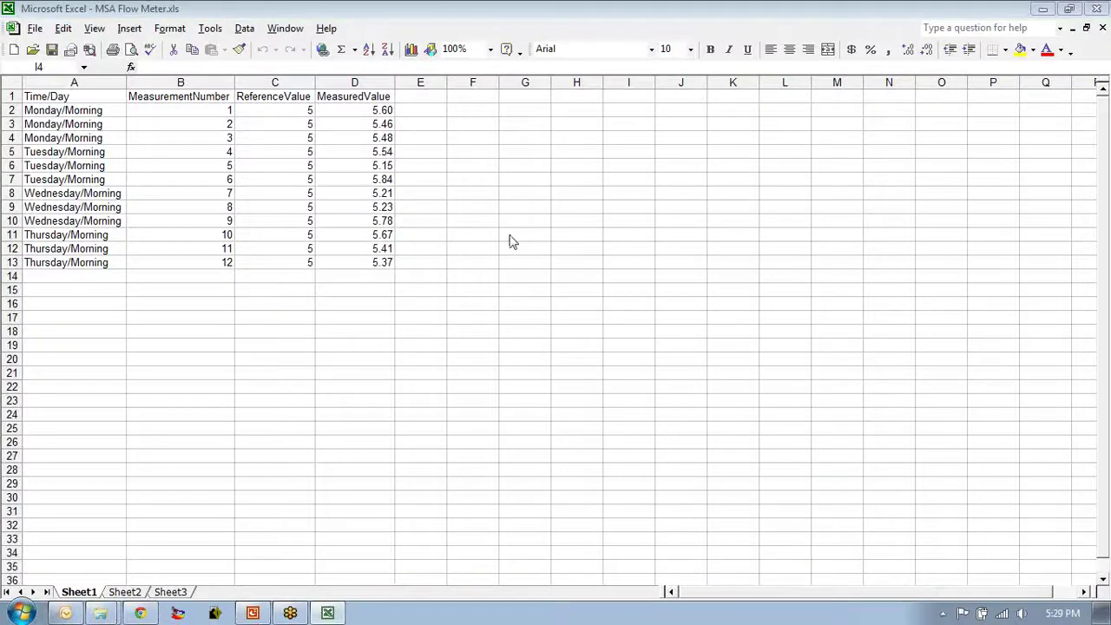
Review the Time/Day, MeasurementNumber, ReferenceValue and MeasuredValue columns of the flow meter data
left_click(58, 79)
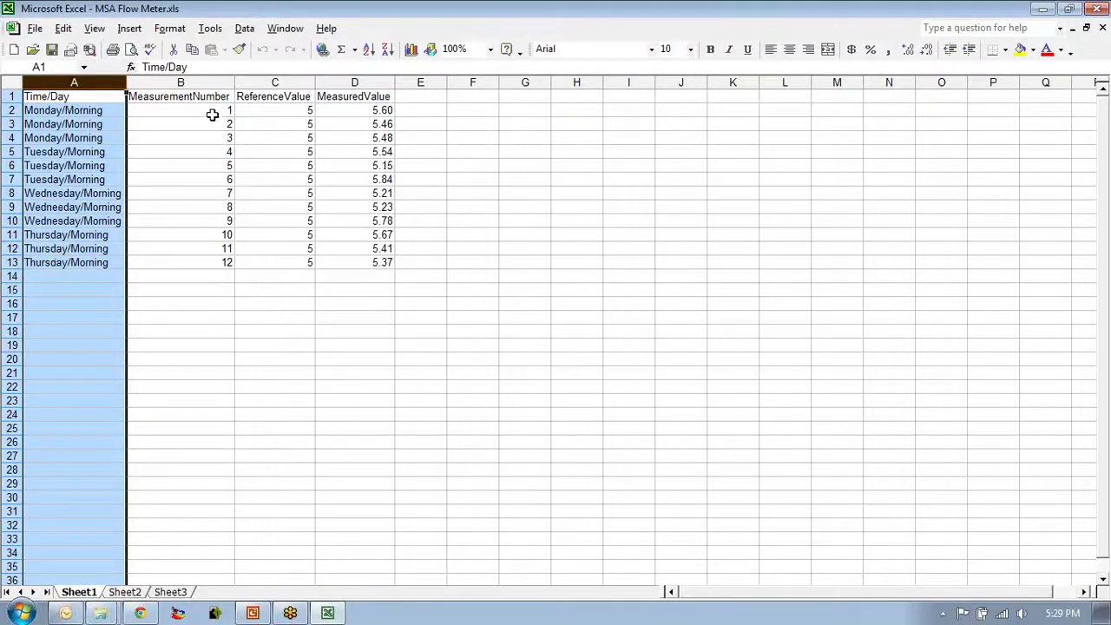
left_click_drag(212, 115, 229, 265)
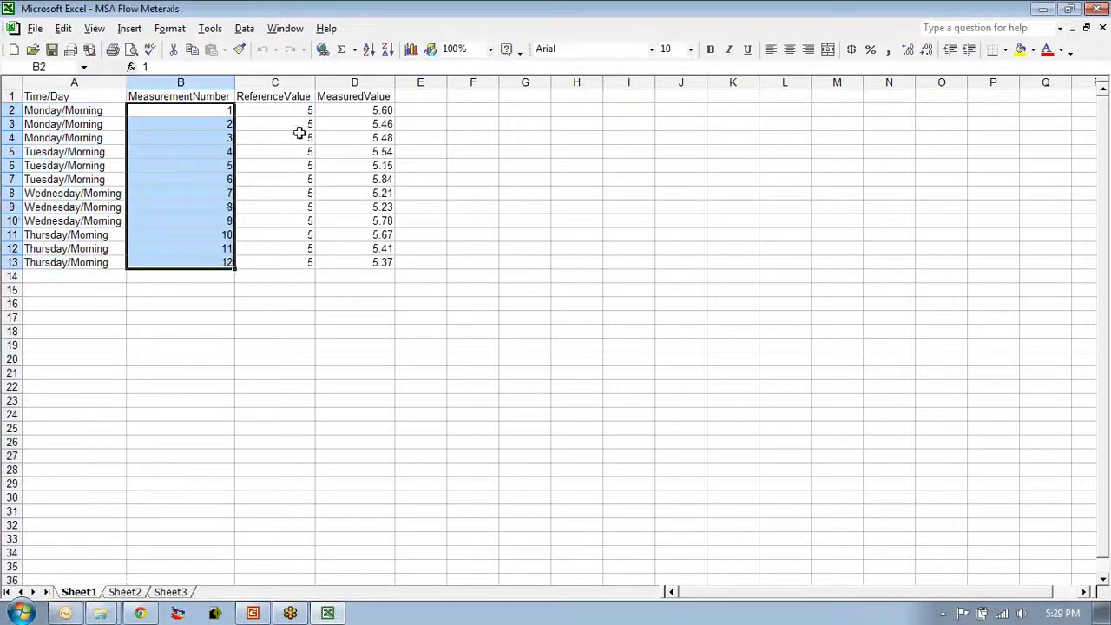
left_click_drag(281, 111, 292, 265)
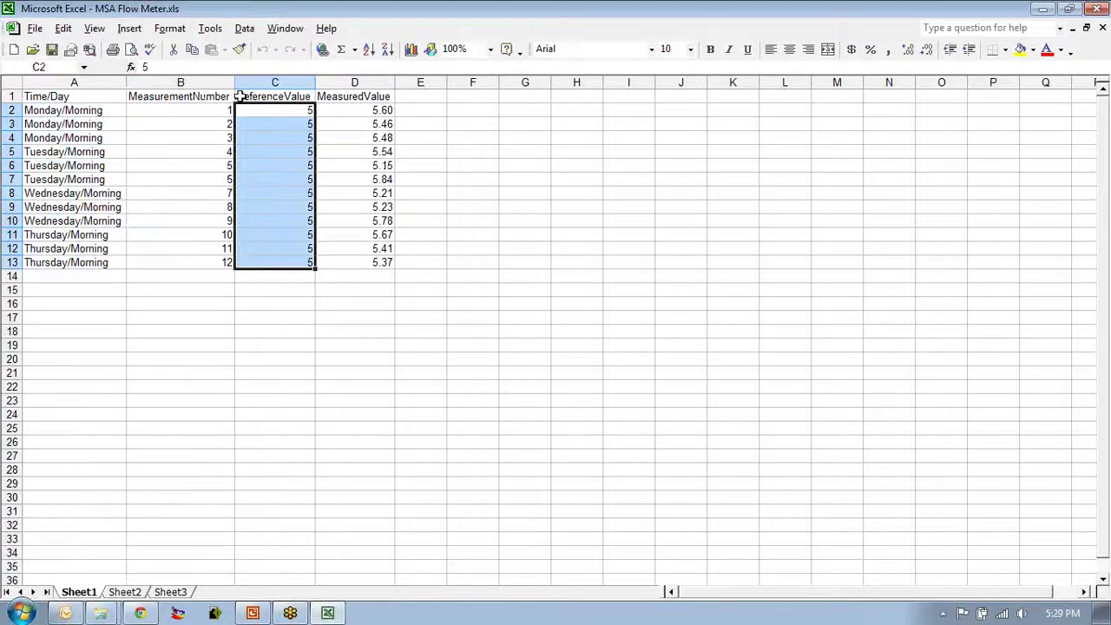
left_click_drag(359, 111, 399, 252)
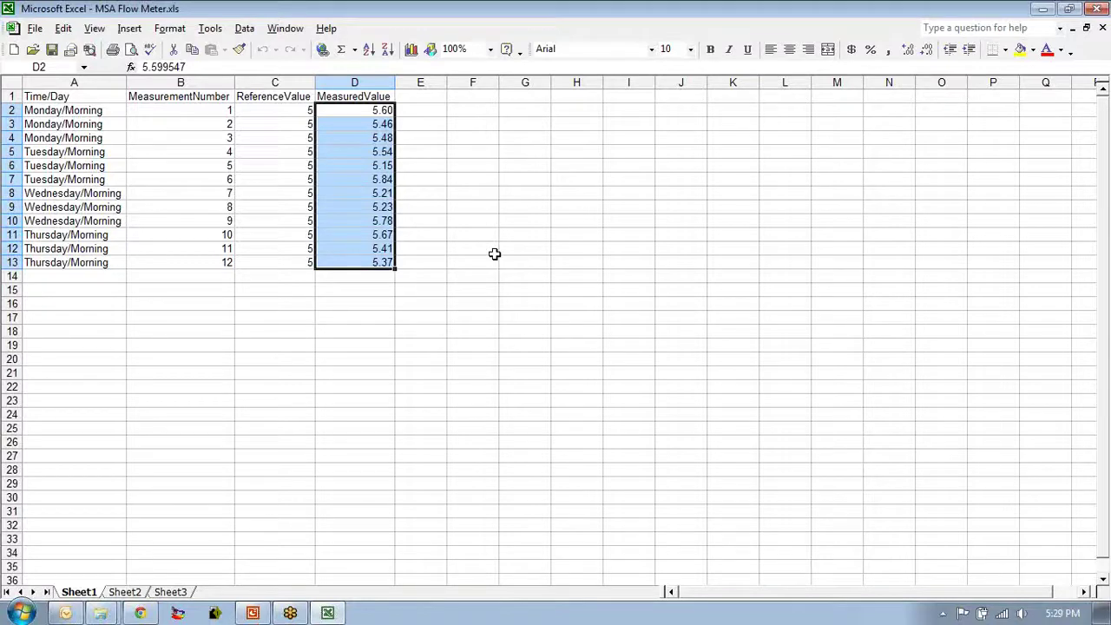
left_click(271, 96)
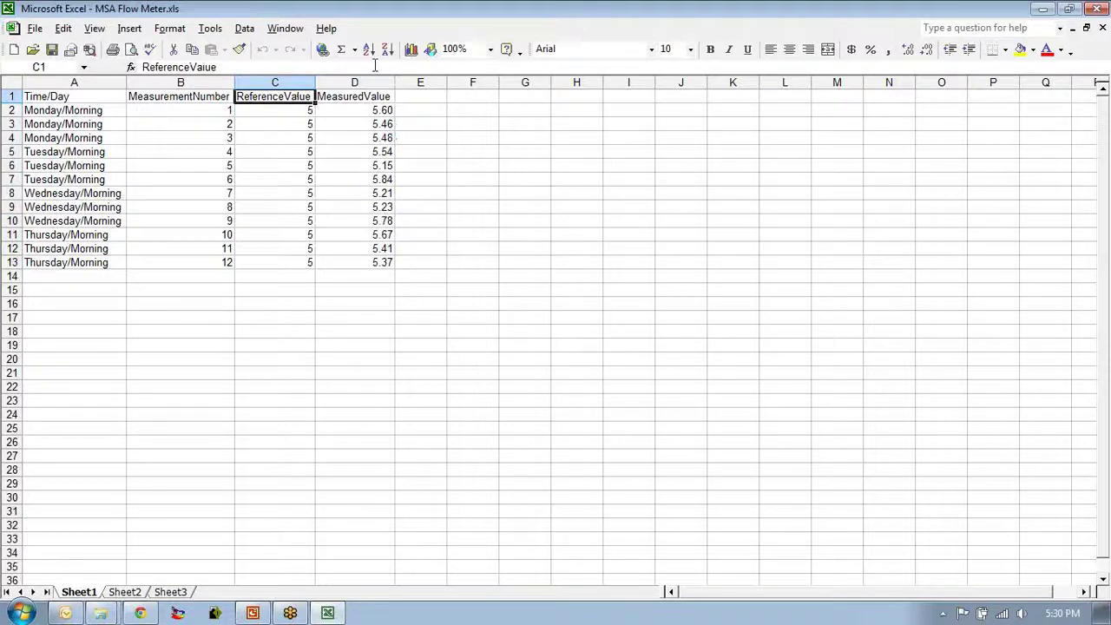
left_click_drag(338, 97, 343, 263)
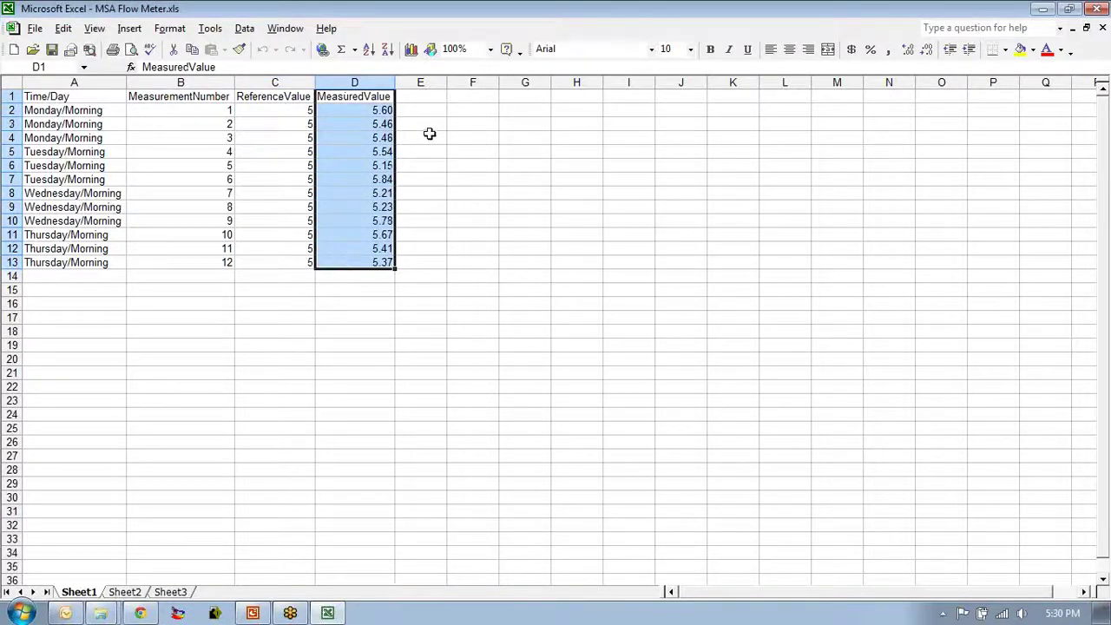
left_click(462, 93)
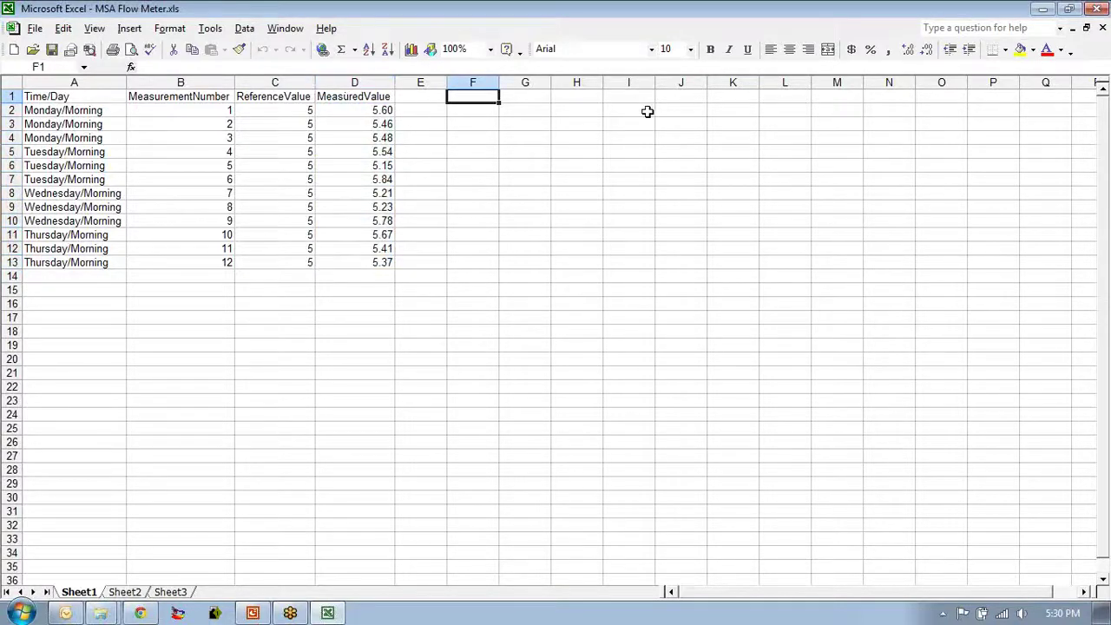
Stack copies of the ReferenceValue and MeasuredValue columns in column G, starting at G1 and G14
left_click_drag(276, 95, 270, 257)
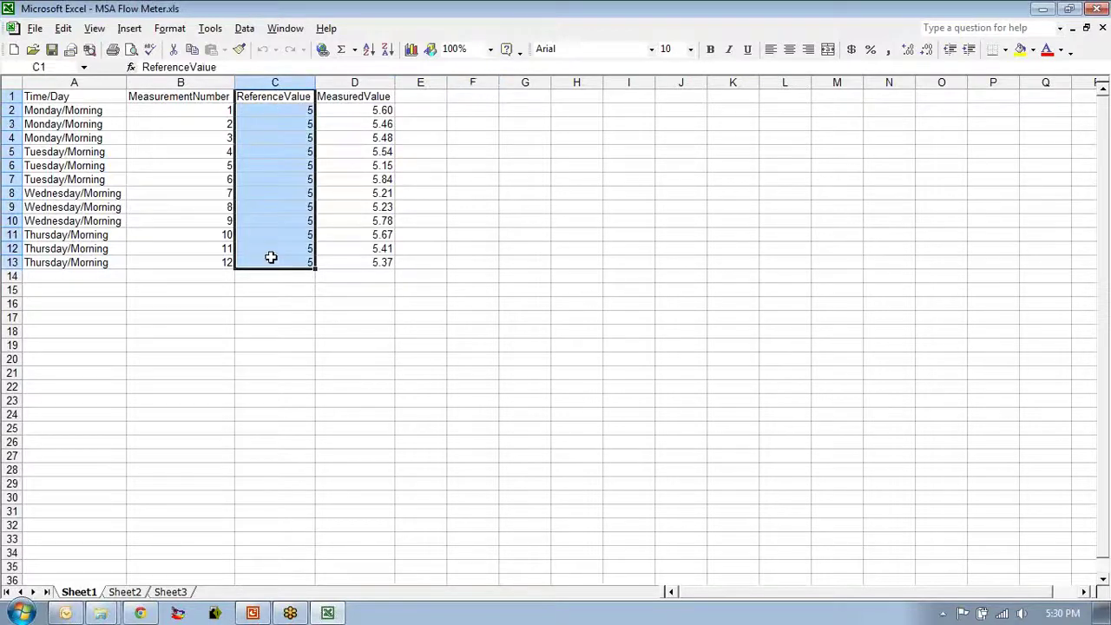
key("ctrl+c")
left_click(522, 96)
key("ctrl+v")
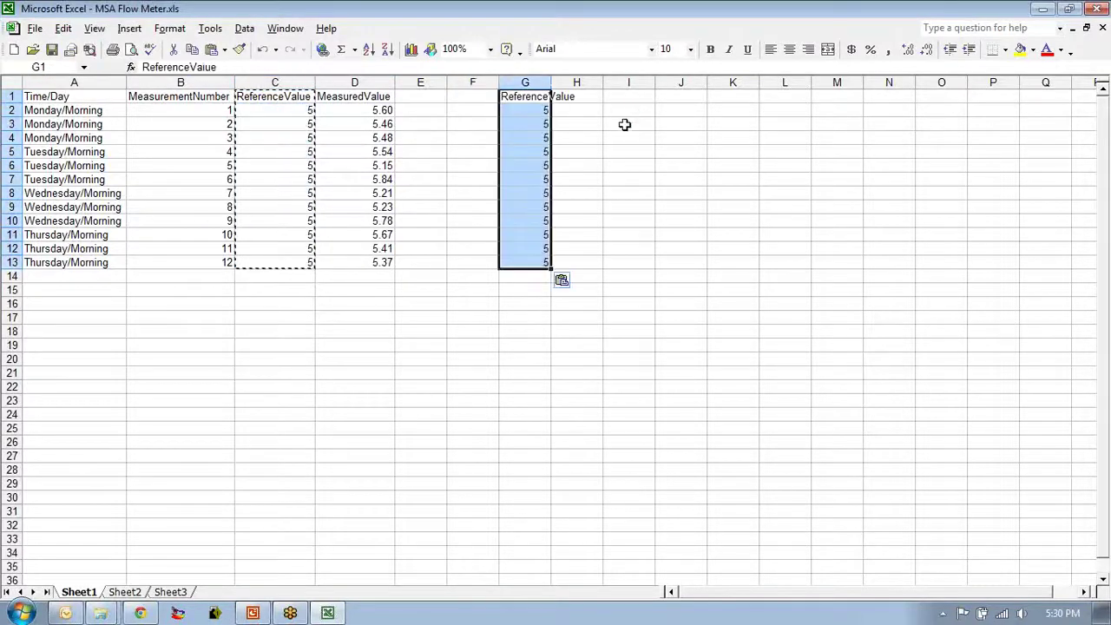
left_click_drag(351, 95, 325, 260)
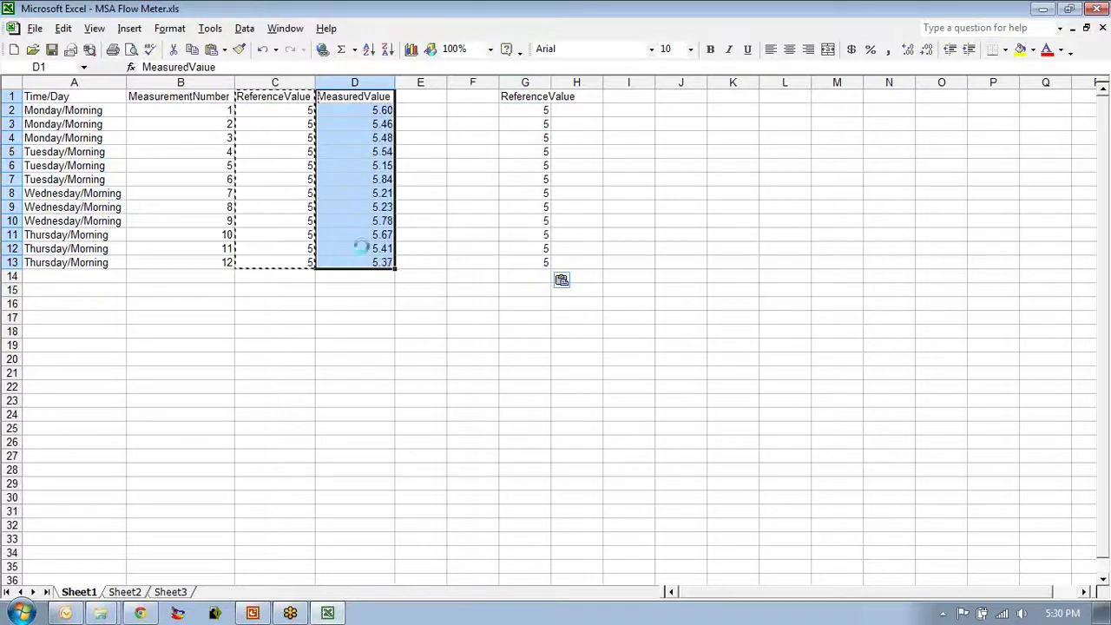
key("ctrl+c")
left_click(534, 274)
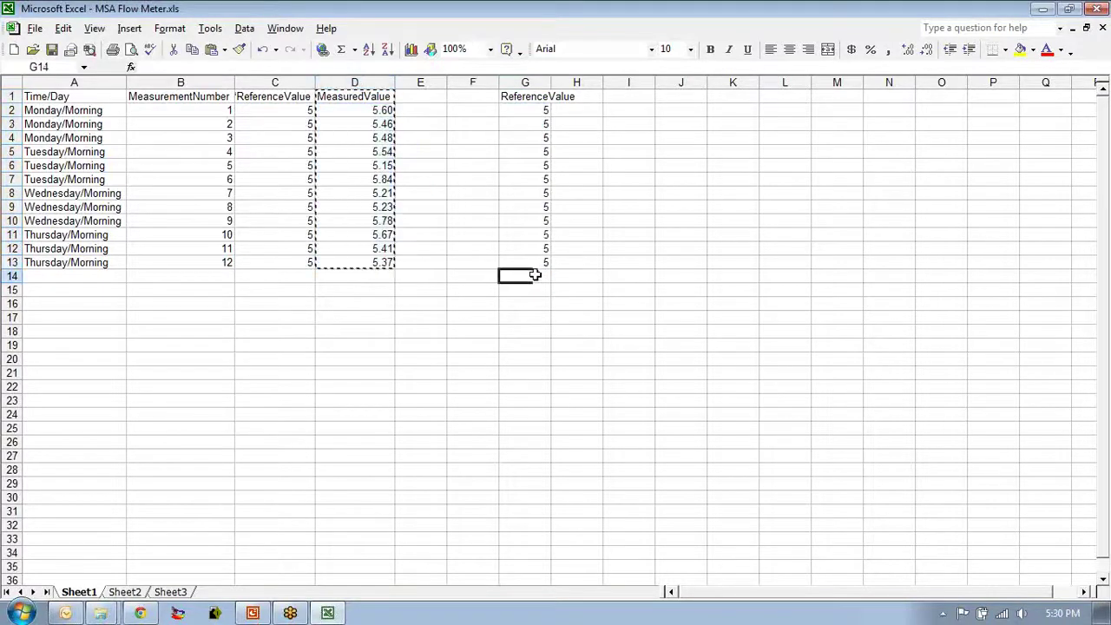
key("ctrl+v")
left_click(572, 277)
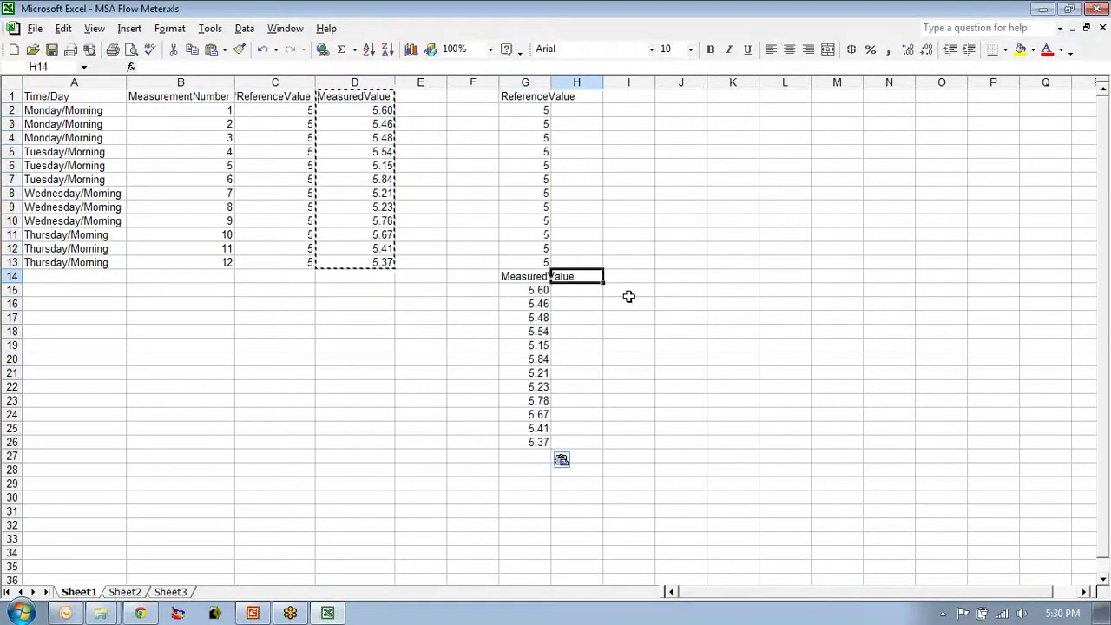
Copy the measurement numbers 1 to 12 beside both stacked blocks, starting at F2 and F15
left_click_drag(188, 105, 191, 264)
key("ctrl+c")
left_click(474, 113)
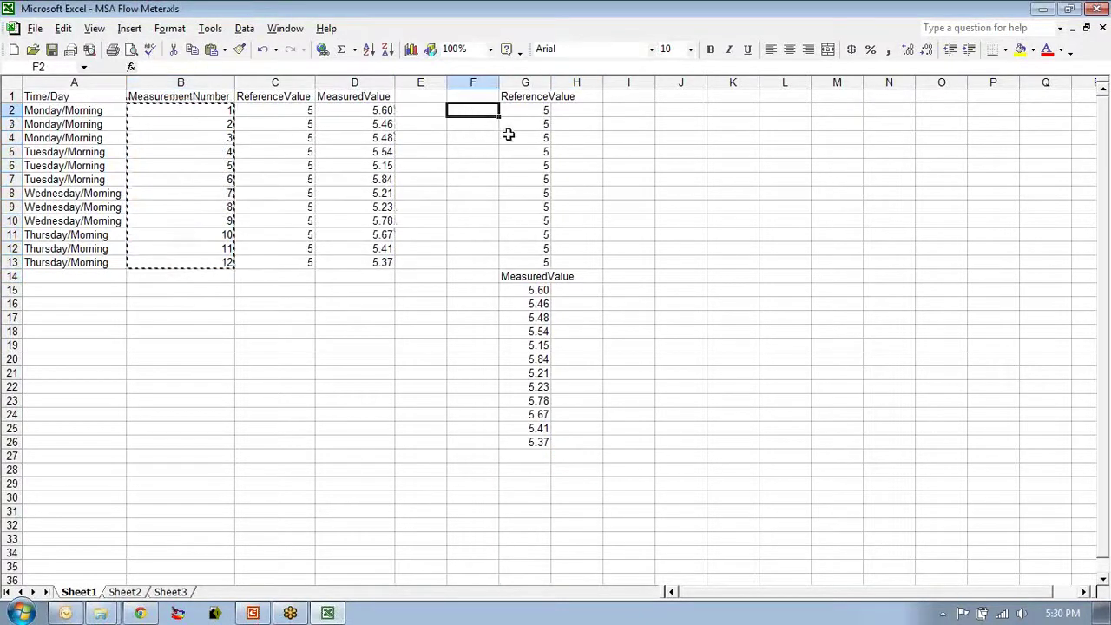
key("ctrl+v")
left_click(477, 291)
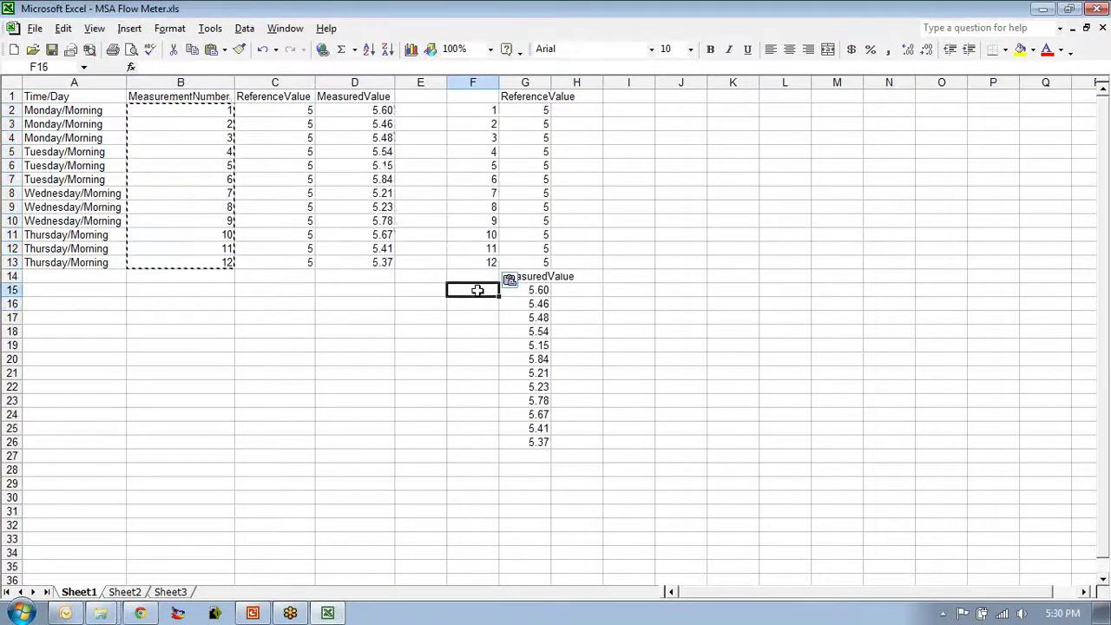
key("ctrl+v")
left_click(634, 358)
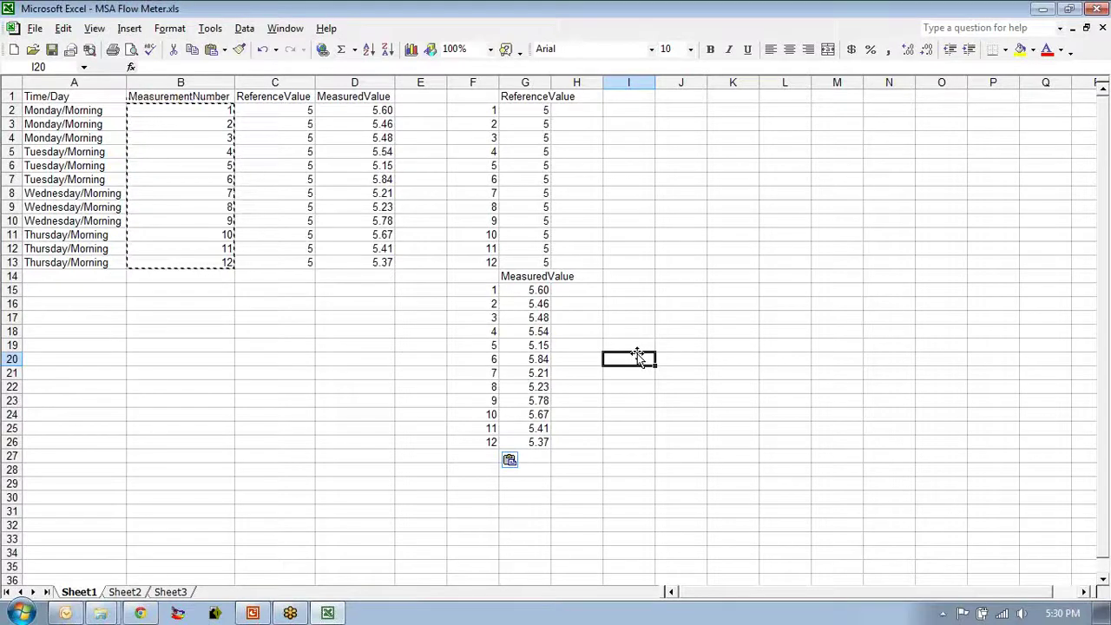
Widen the empty column E next to the MeasuredValue column
left_click(476, 96)
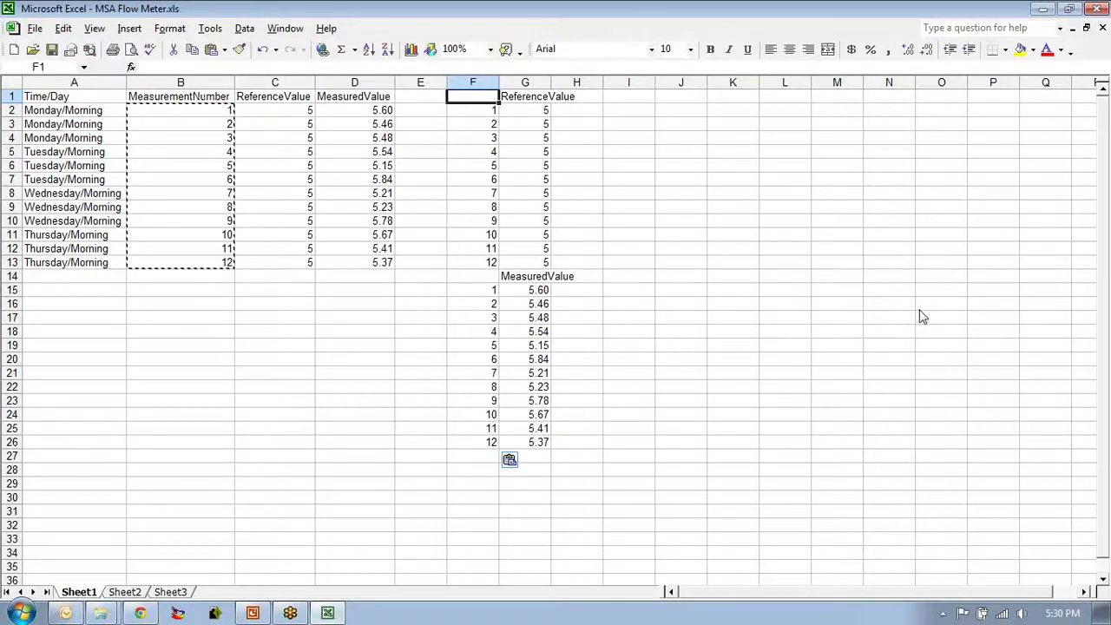
left_click(257, 95)
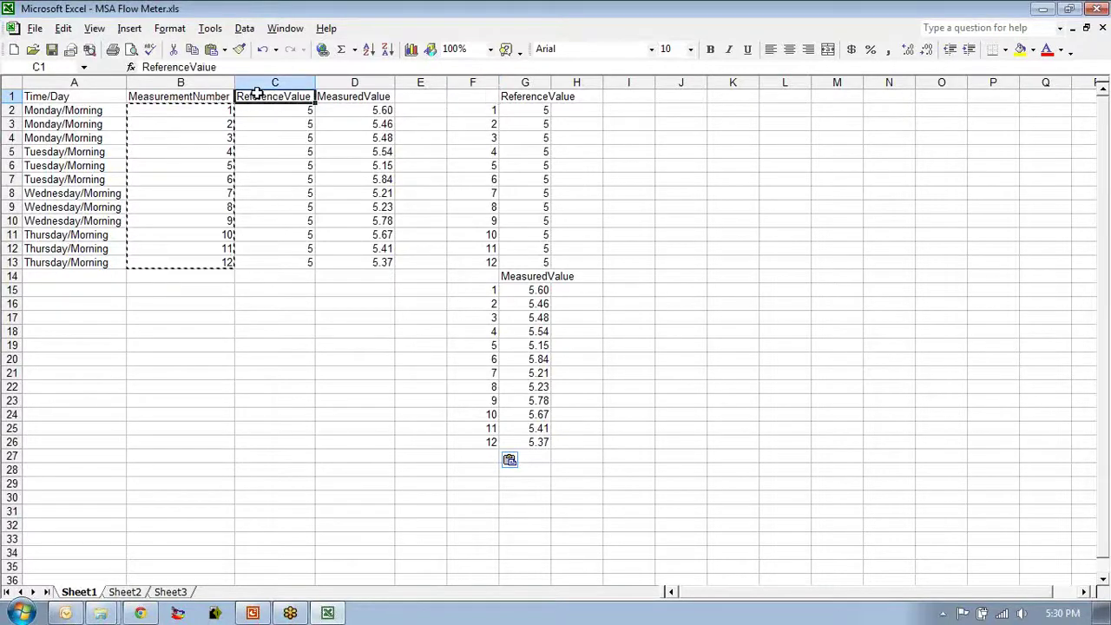
left_click(416, 93)
mouse_move(448, 82)
left_mouse_down()
mouse_move(597, 96)
mouse_move(466, 81)
left_mouse_up()
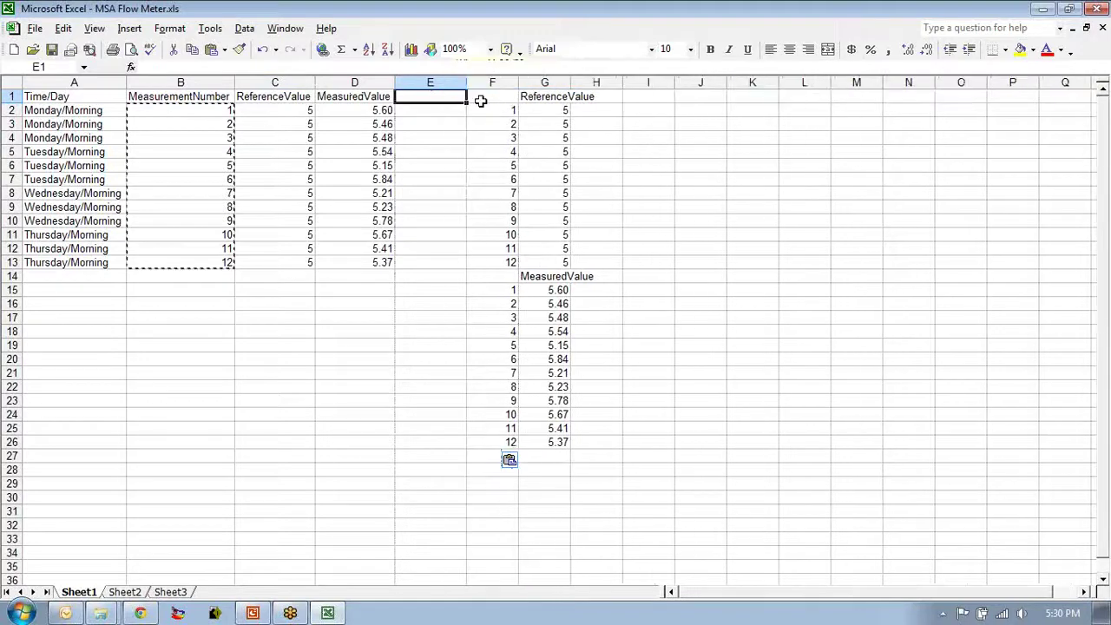
Delete columns F to H containing the stacked copies of the data
left_click(533, 82)
right_click(550, 83)
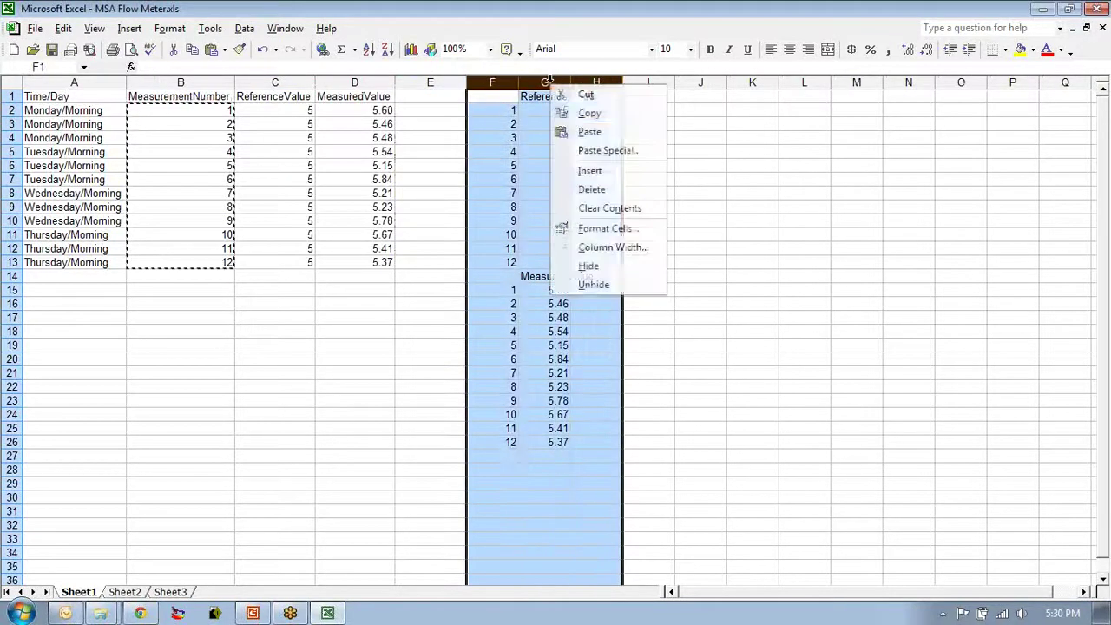
left_click(598, 188)
Enter the header Difference in cell E1
left_click(431, 96)
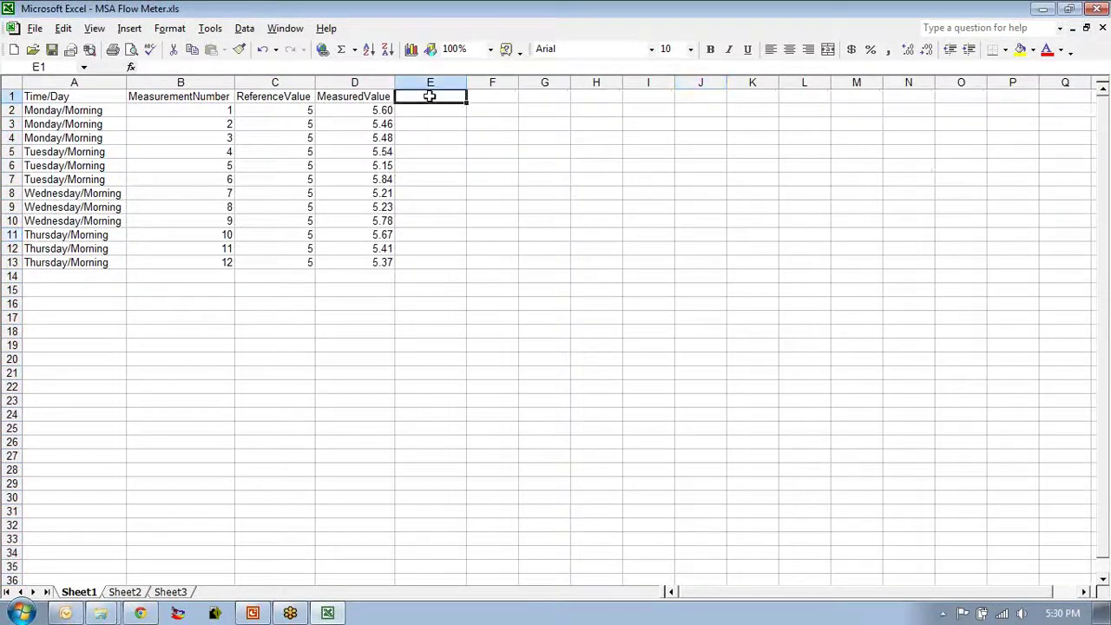
left_click_drag(716, 94, 533, 127)
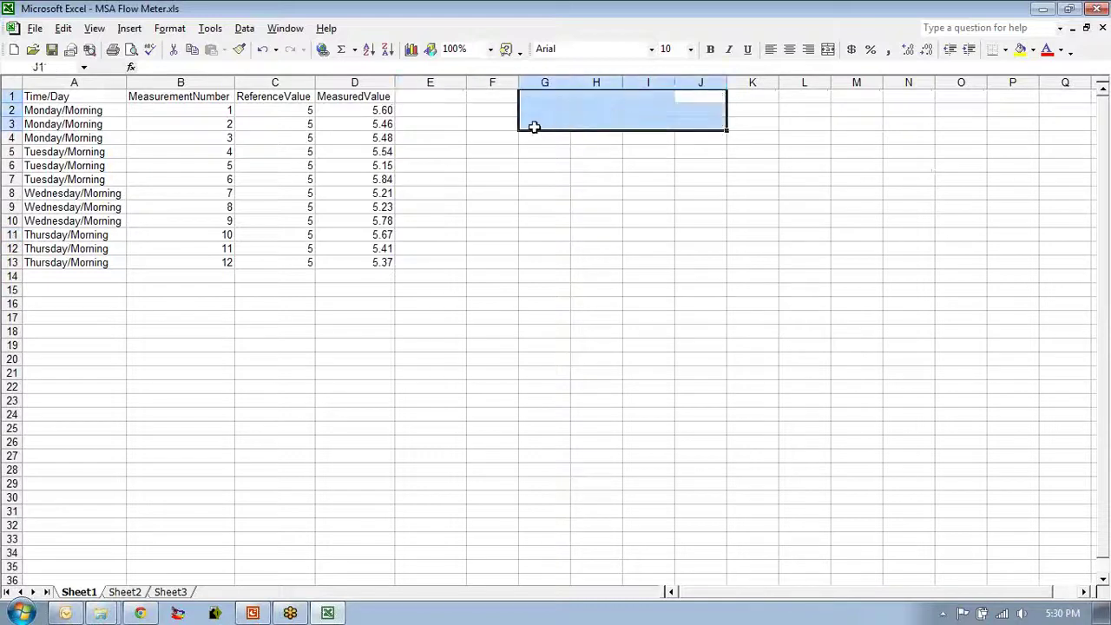
double_click(450, 97)
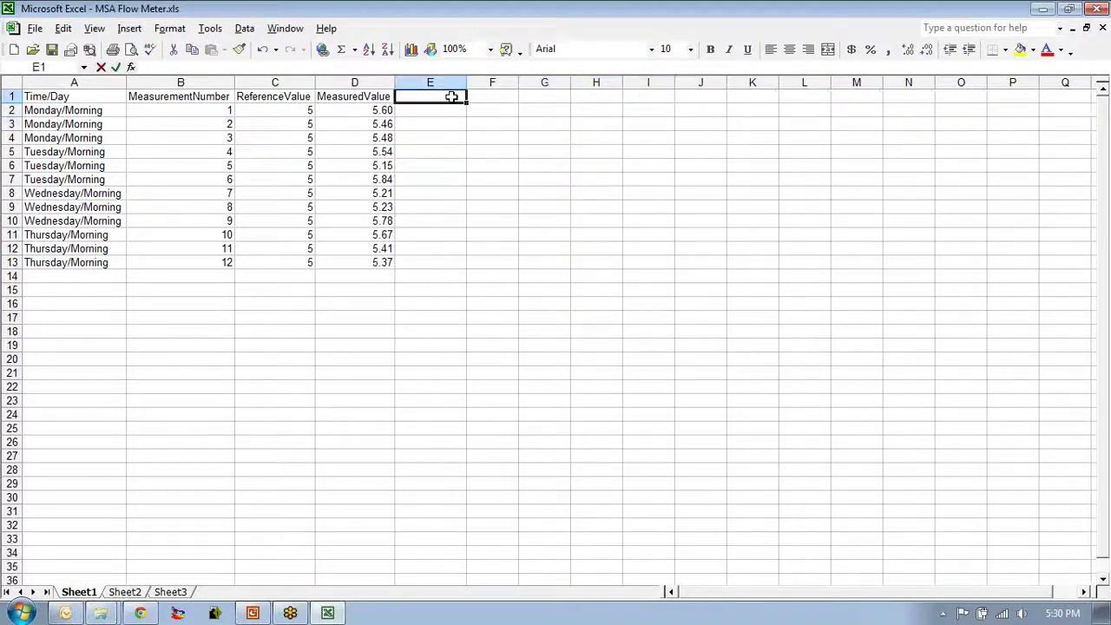
type("Difference")
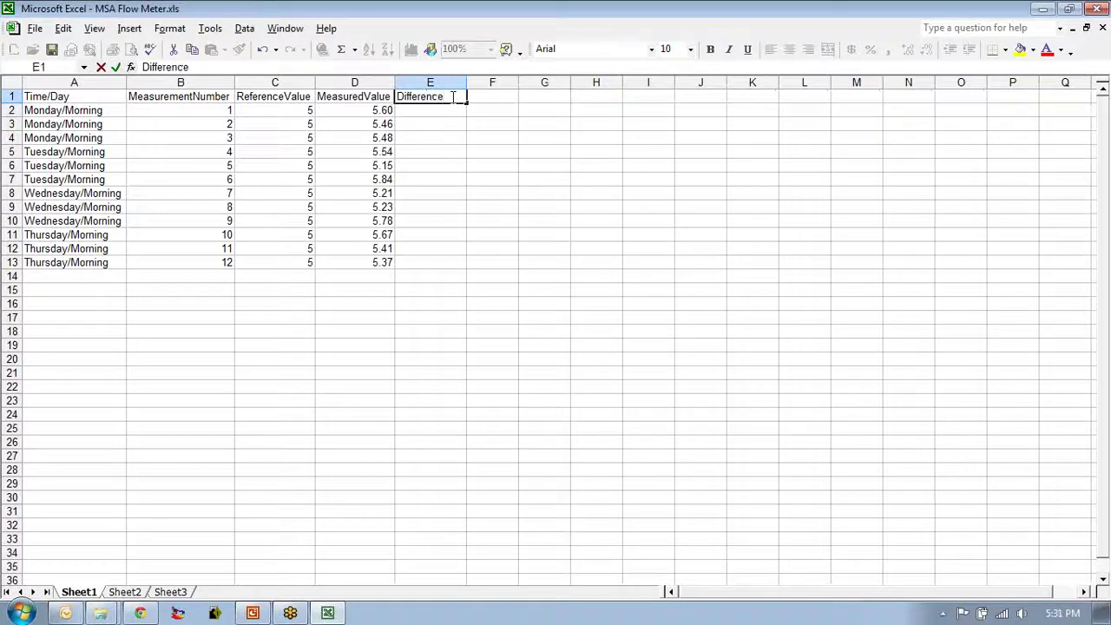
key("Return")
Calculate reference minus measured value in E2 with =C2-D2 and fill the formula down to E13
type("=")
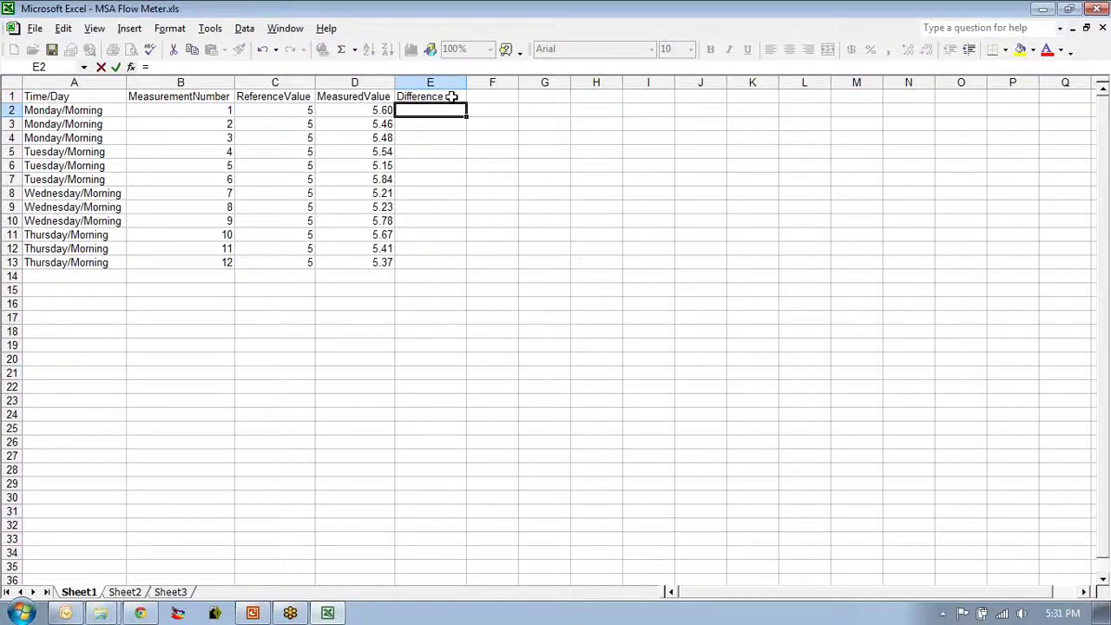
left_click(252, 107)
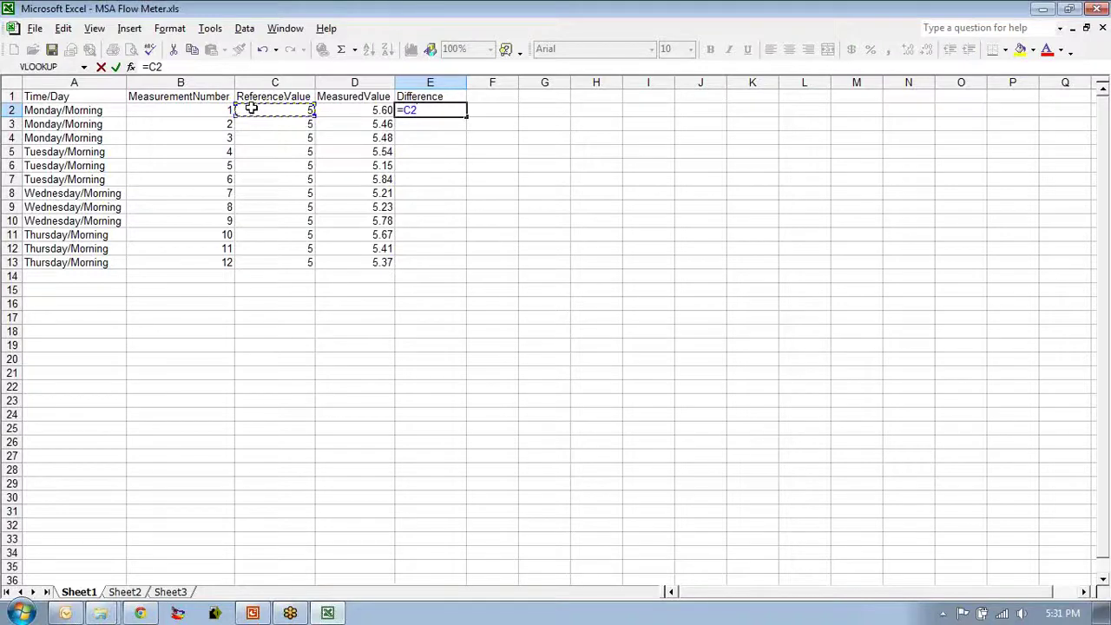
type("-")
left_click(369, 108)
key("Return")
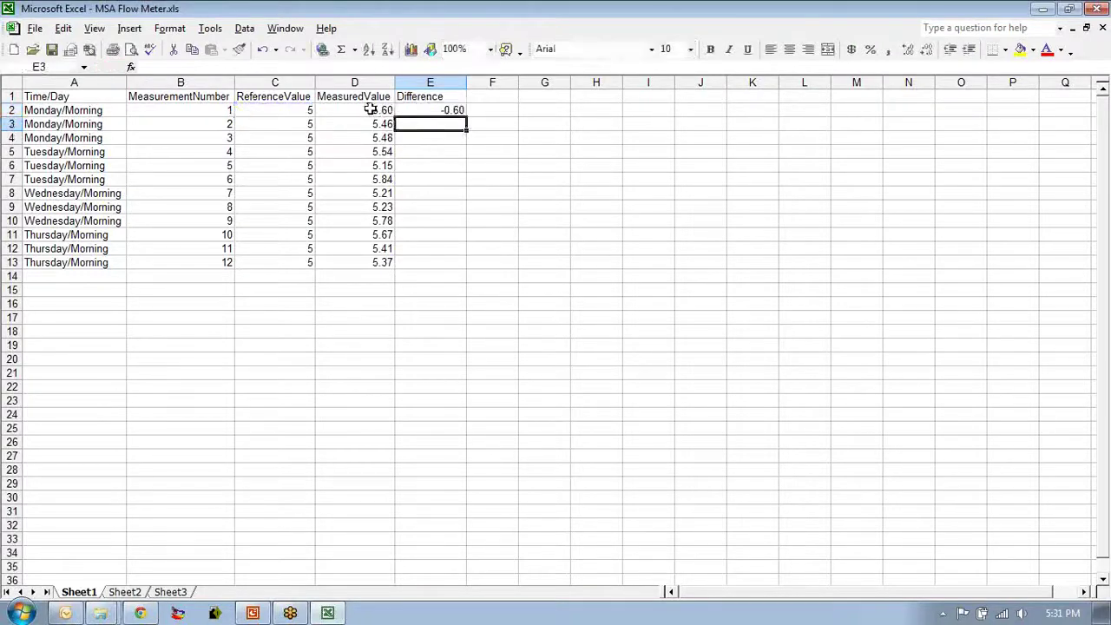
left_click(425, 107)
double_click(466, 116)
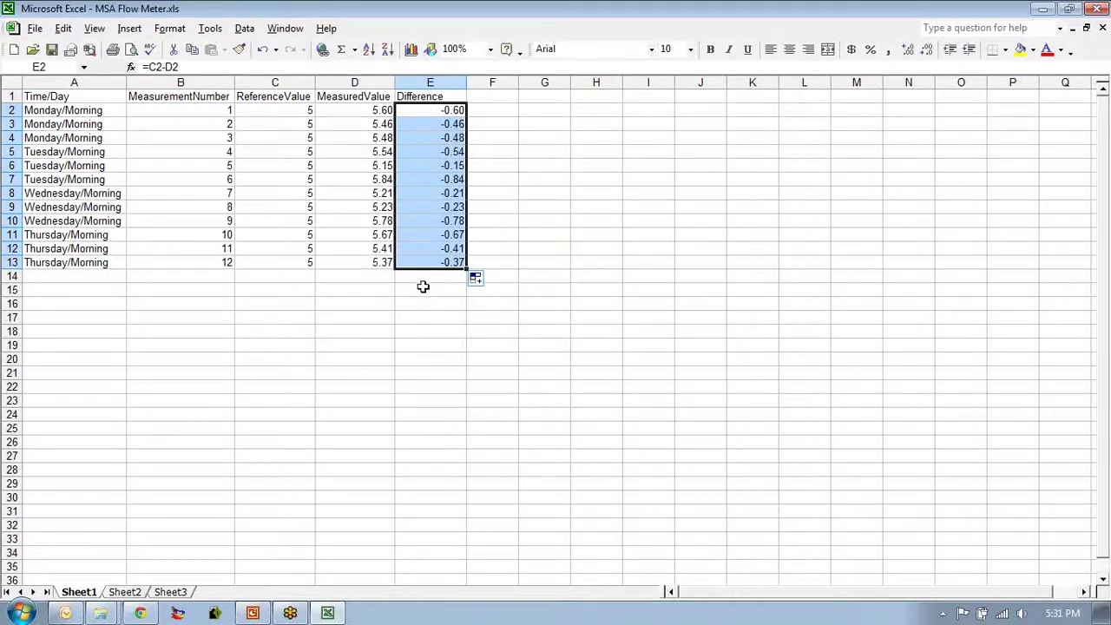
Select the whole Difference column, then open the XLStatsXP workbook from the desktop with macros enabled
left_click(415, 82)
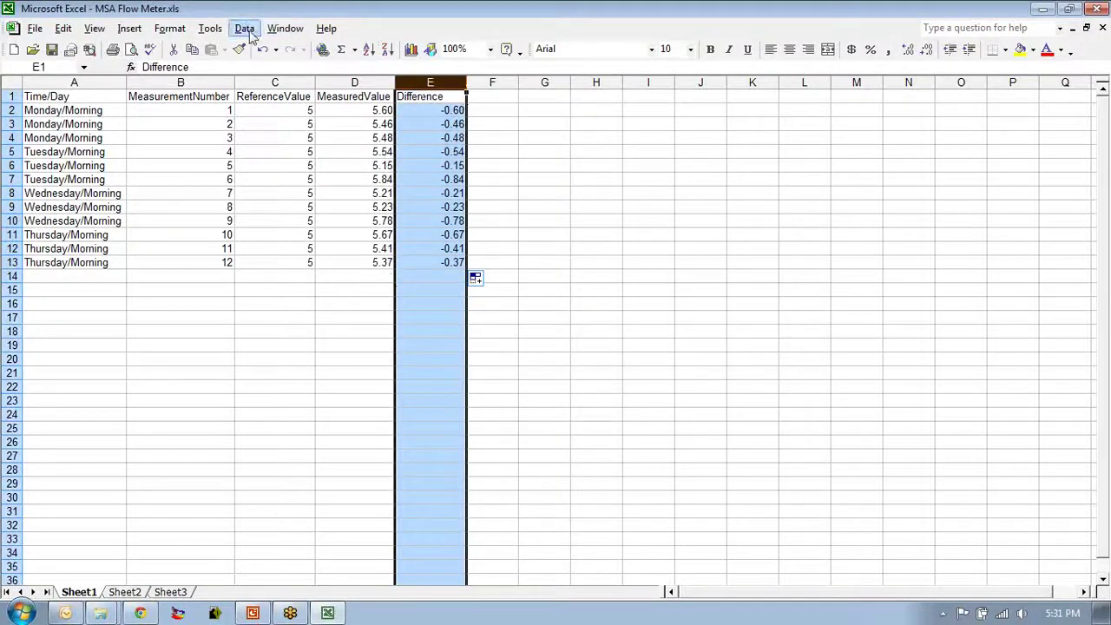
left_click(1042, 8)
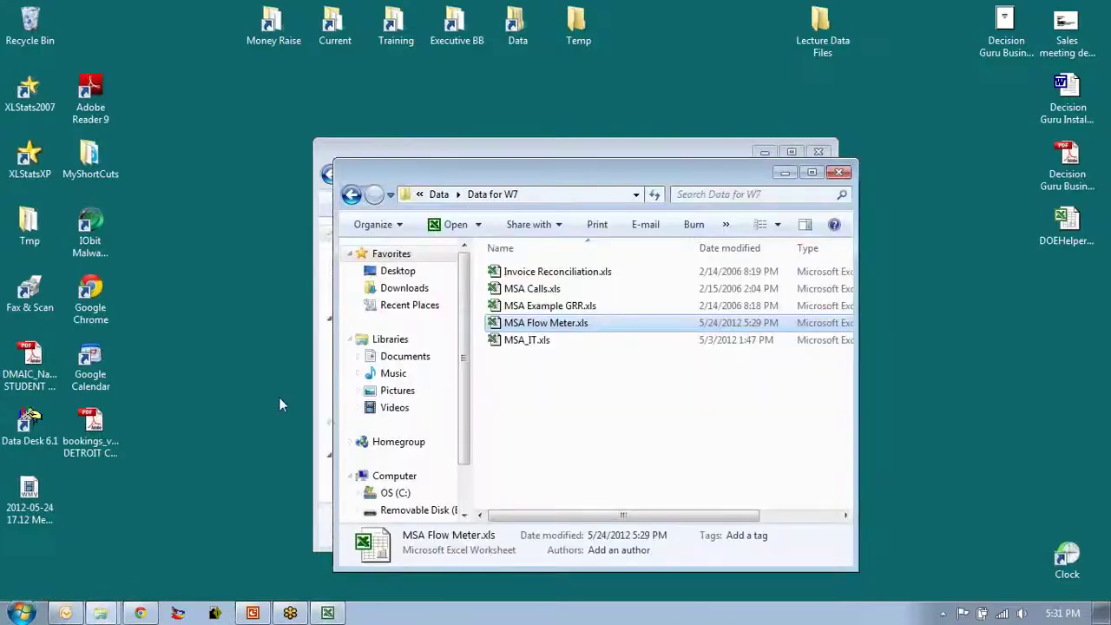
double_click(29, 157)
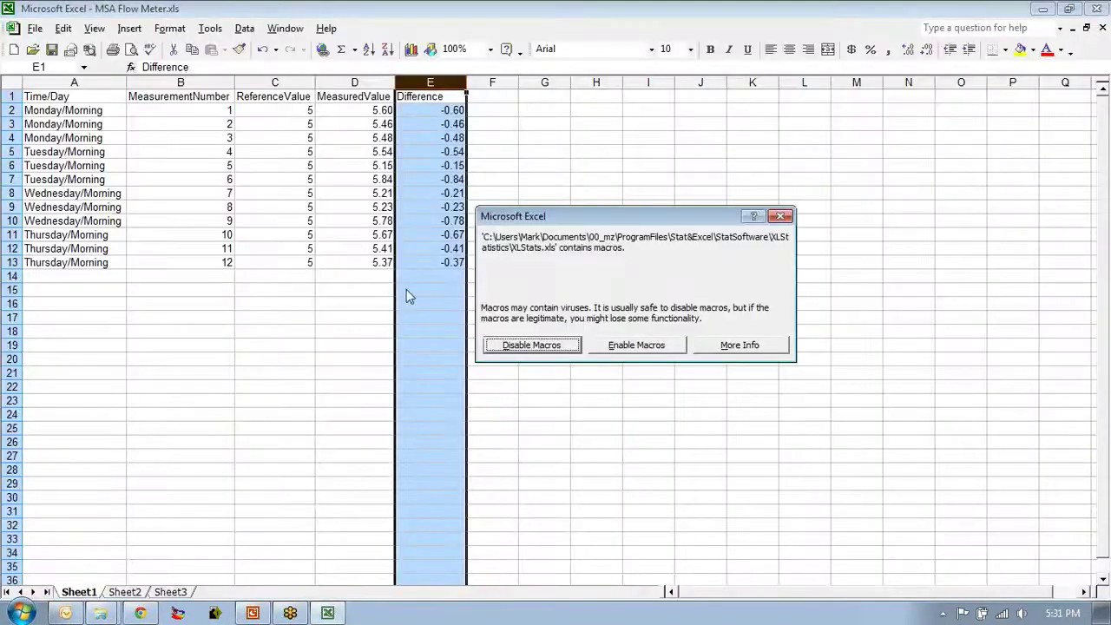
left_click(642, 349)
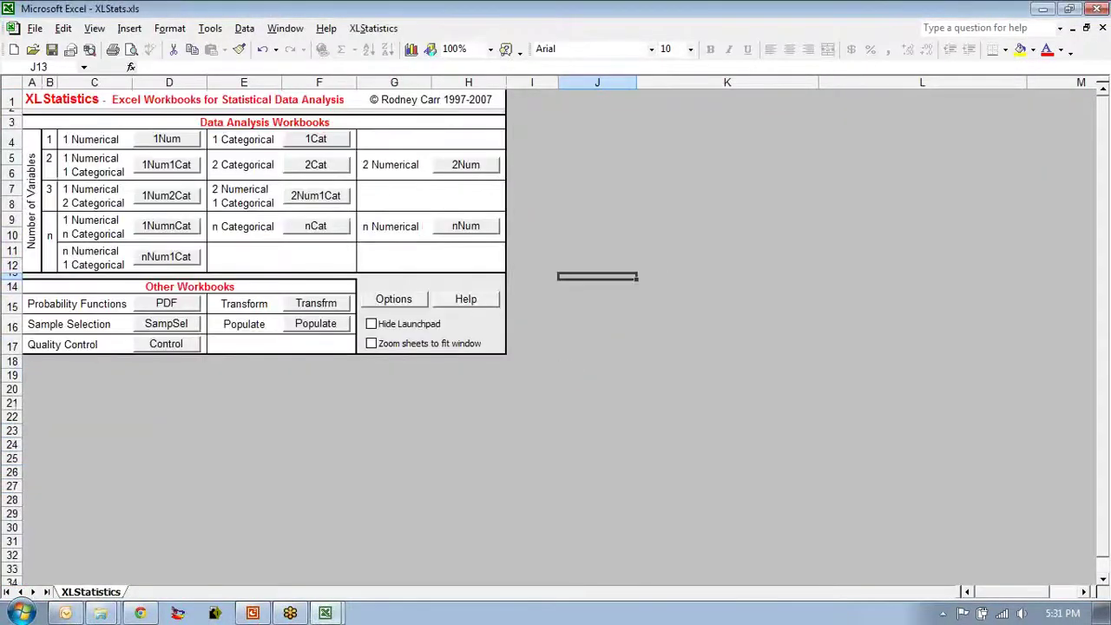
Return to MSA Flow Meter.xls and run the XLStatistics 1Num analysis on the Difference column, viewing its charts
mouse_move(328, 612)
left_click(317, 557)
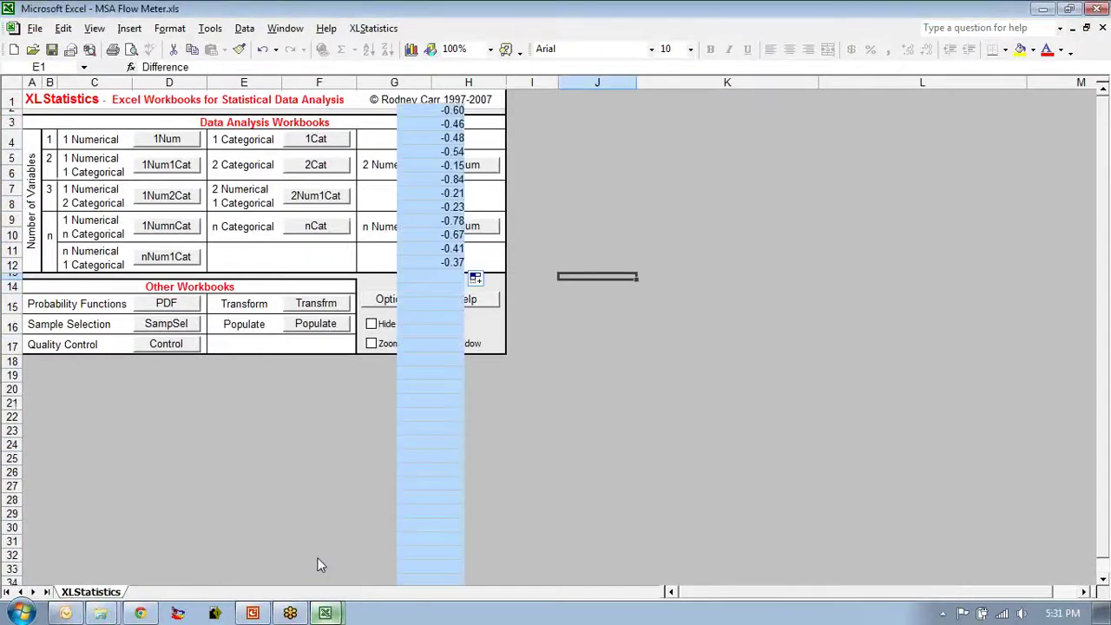
left_click(372, 28)
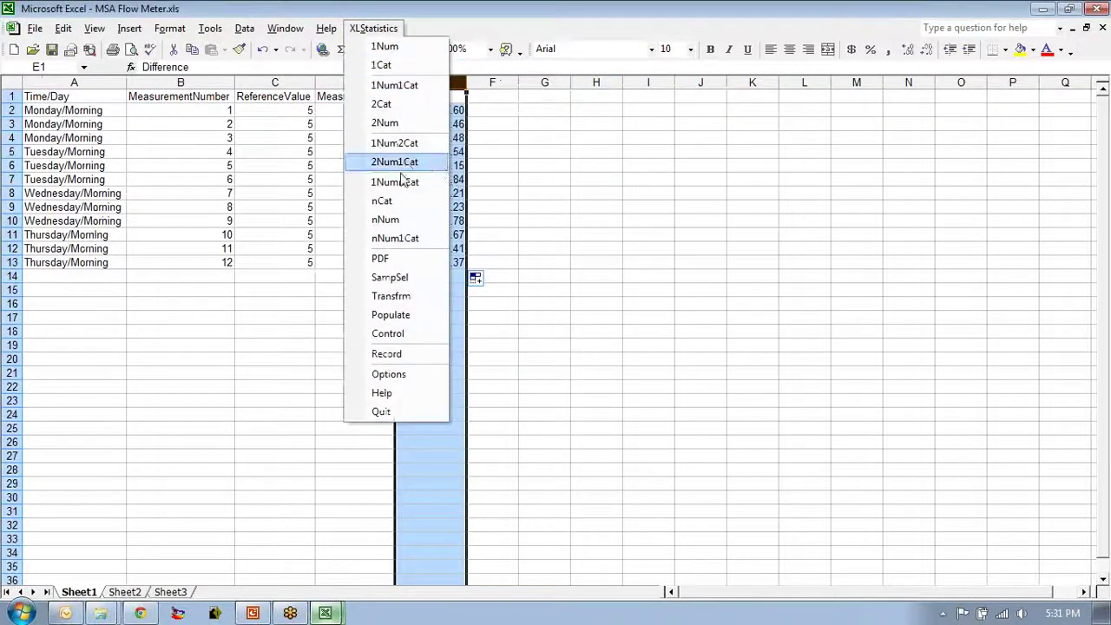
left_click(392, 51)
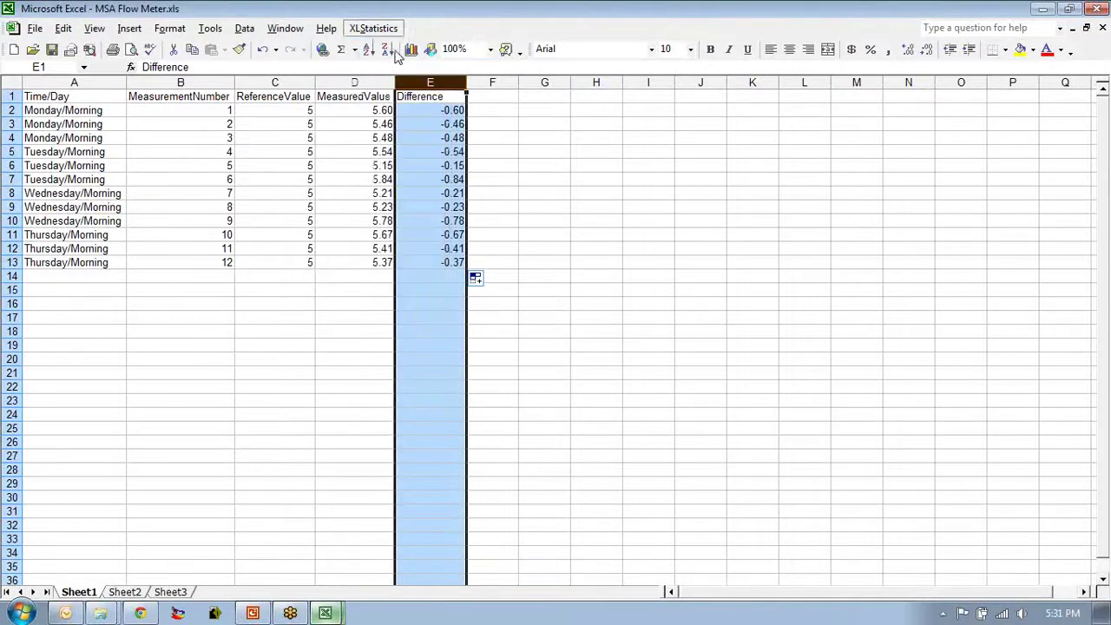
scroll(656, 407, "down", 2)
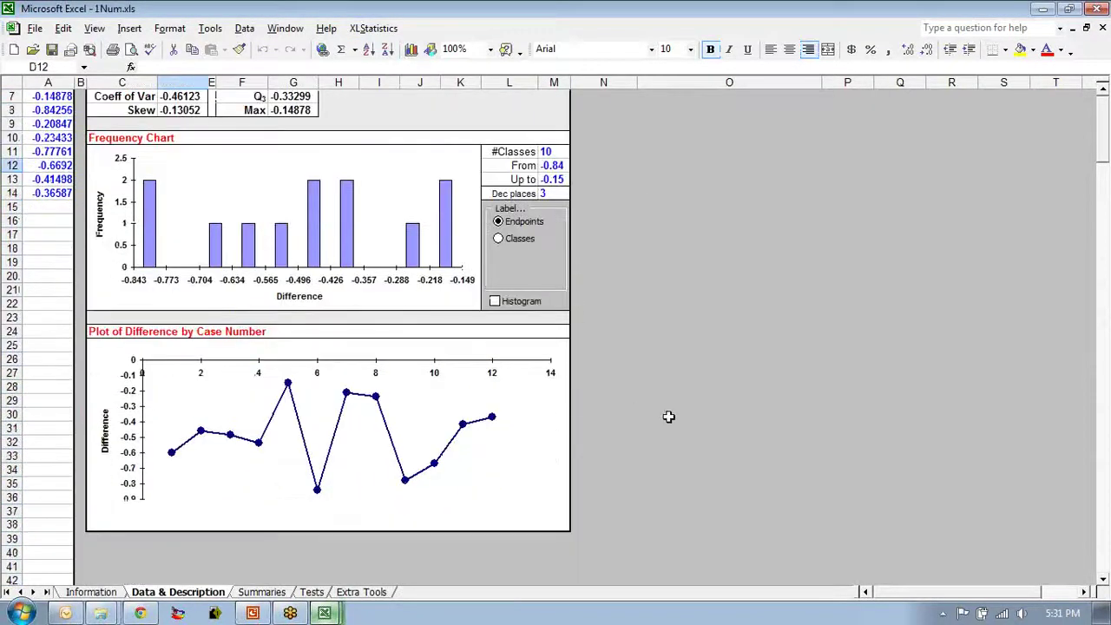
Display the Difference frequency chart as a histogram with classes ranging from -1 up to 1
scroll(668, 416, "up", 2)
scroll(670, 414, "down", 2)
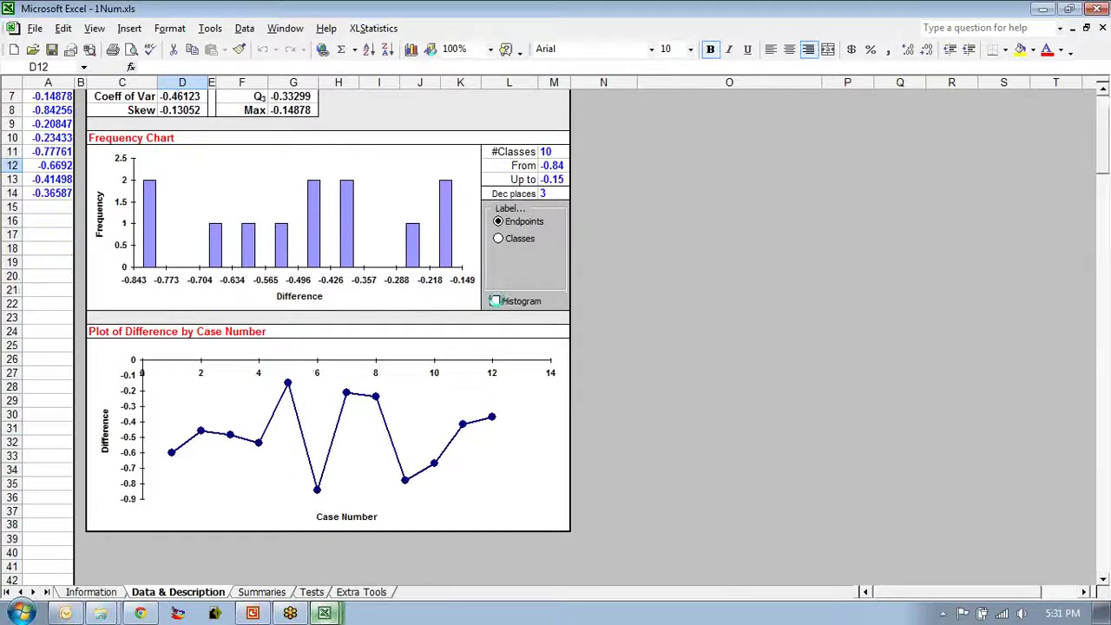
left_click(495, 300)
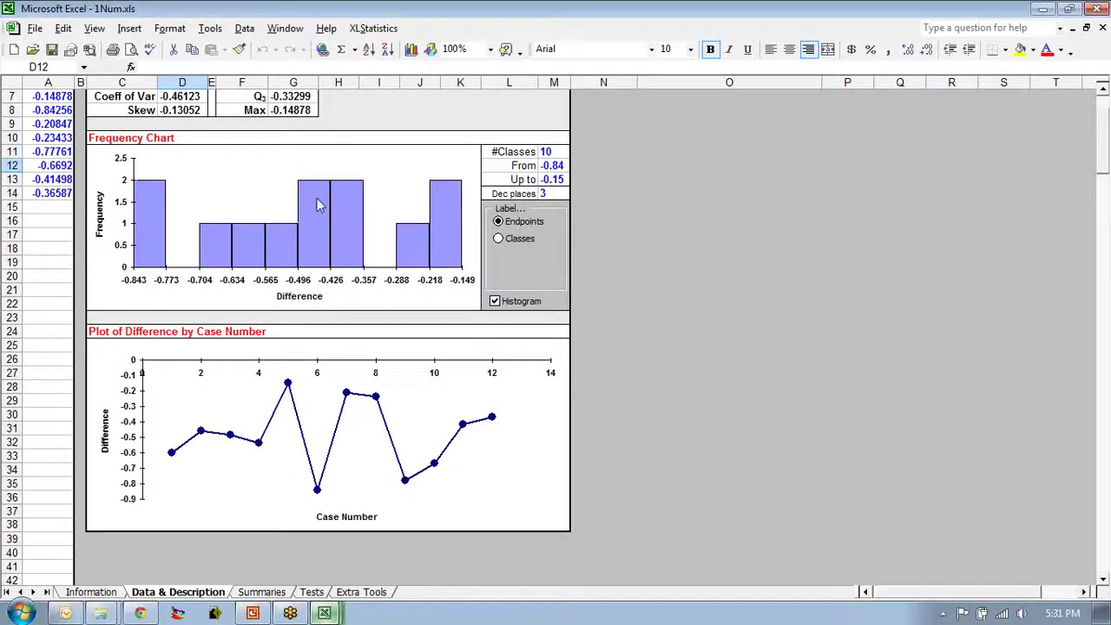
left_click(560, 152)
double_click(561, 165)
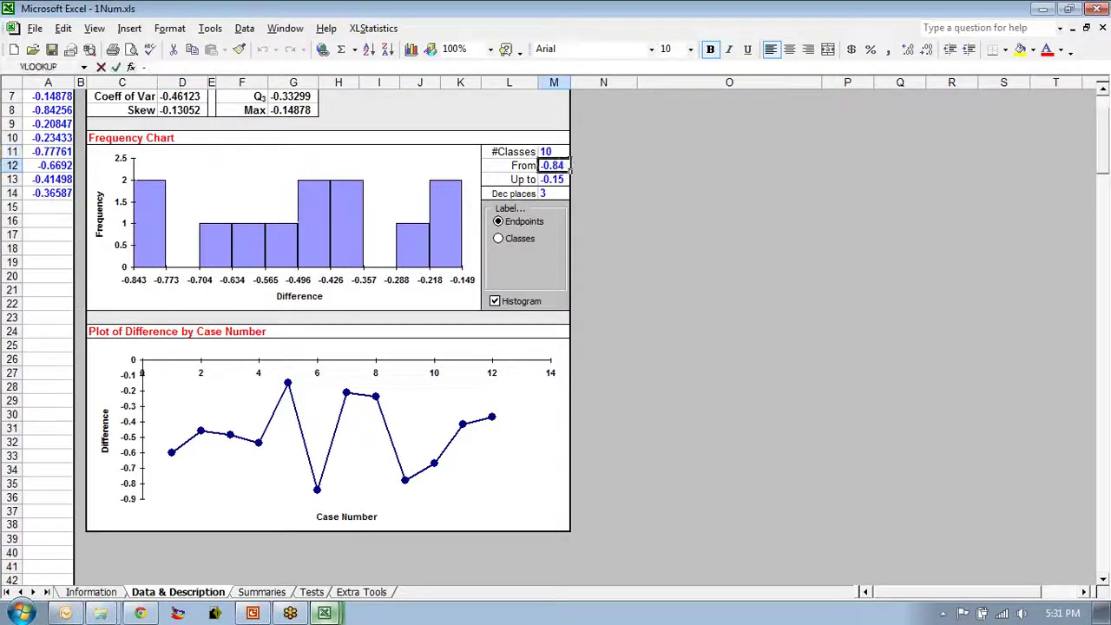
type("-1")
key("Return")
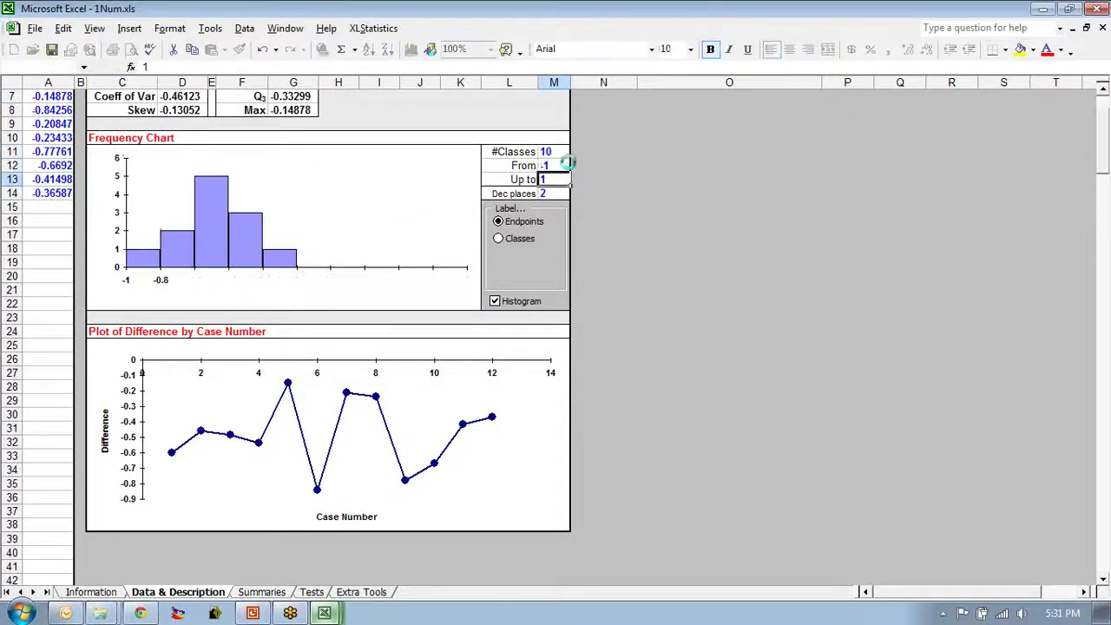
left_click(659, 280)
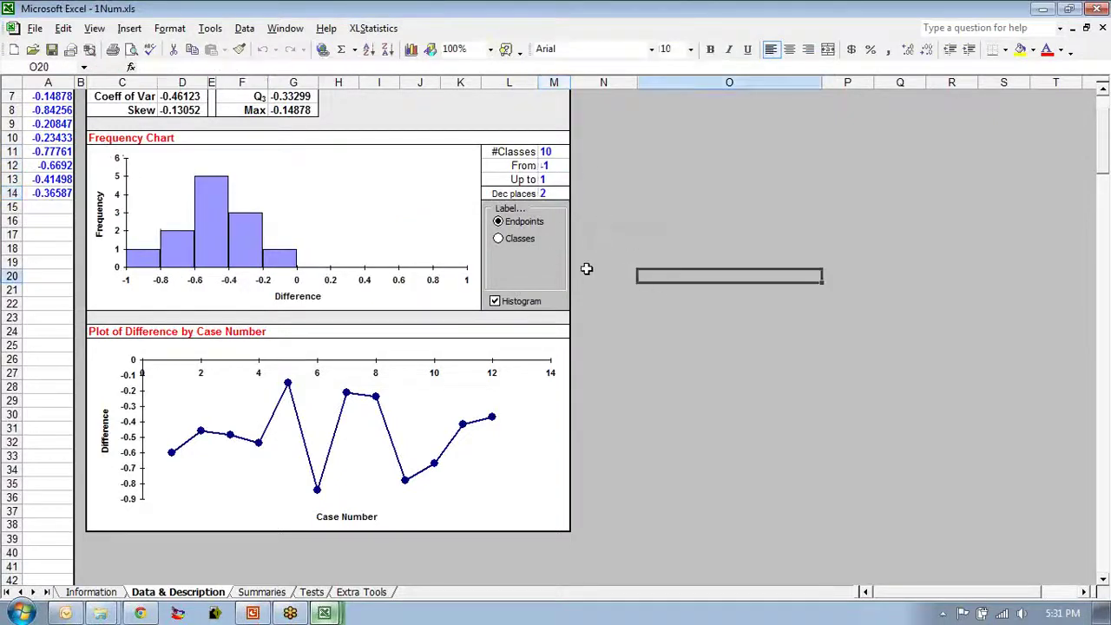
left_click(559, 152)
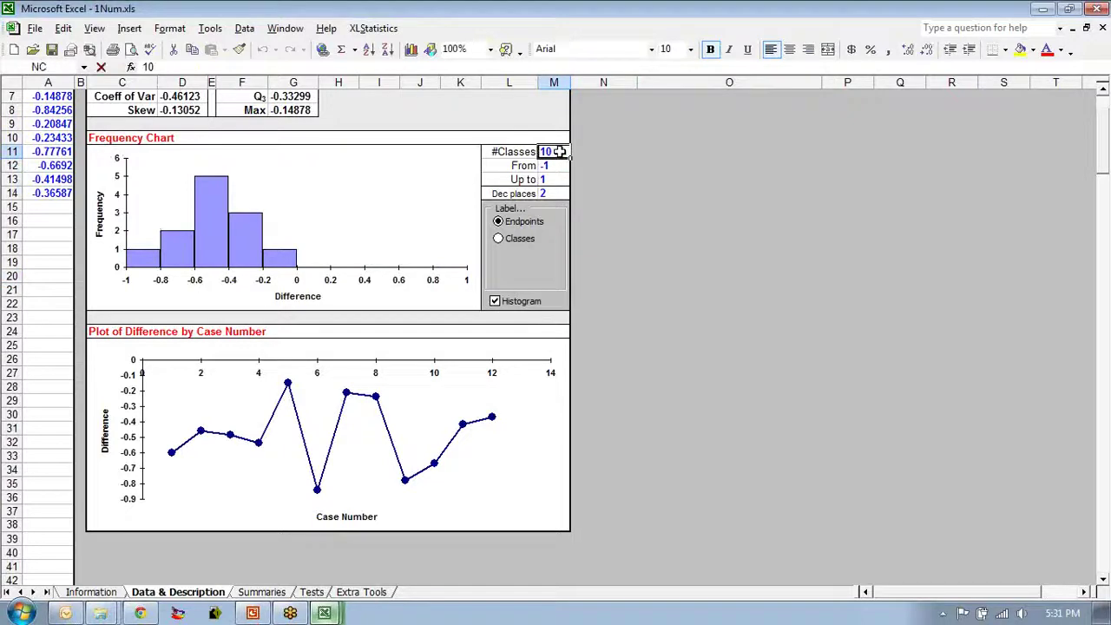
key("Return")
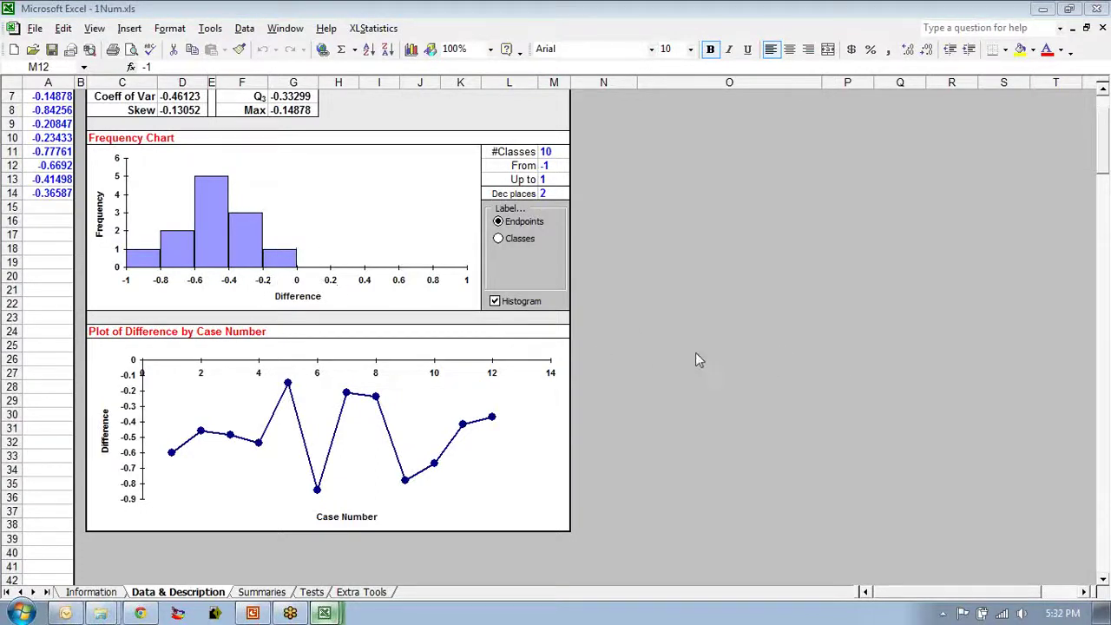
Check the mean of the differences, then show the 0.95 confidence interval as the error bar on the mean plot
scroll(640, 308, "up", 2)
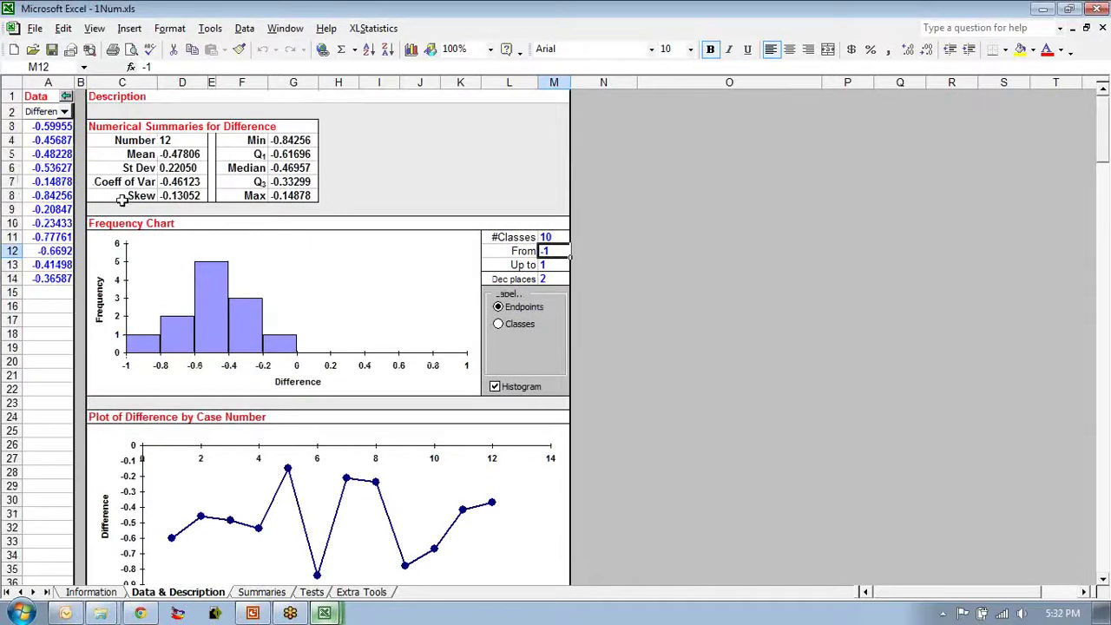
left_click(188, 153)
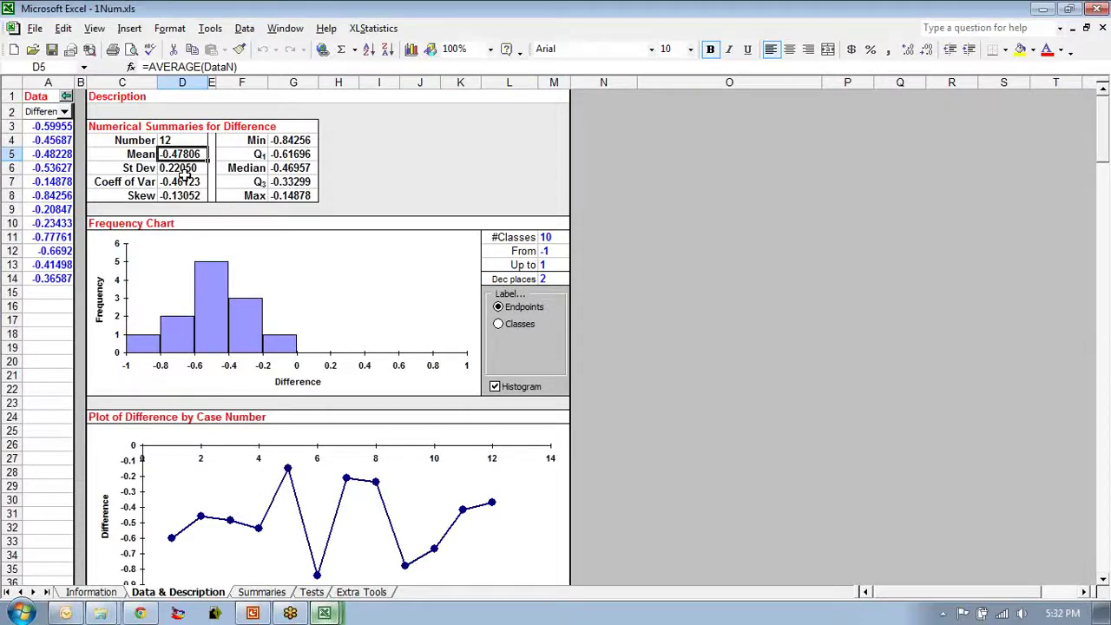
scroll(599, 339, "down", 6)
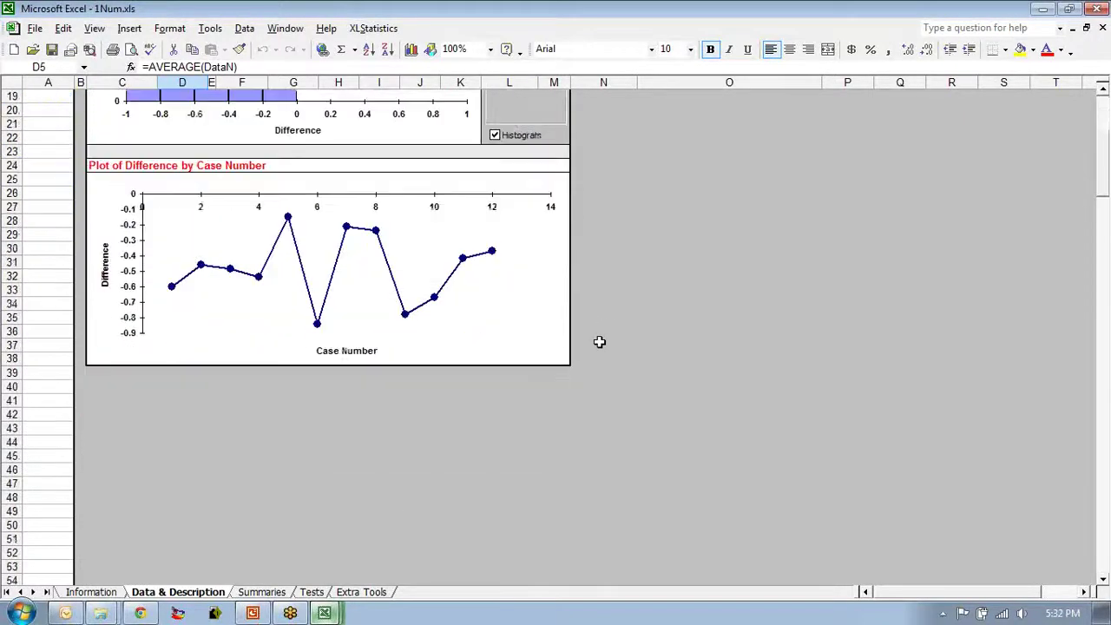
left_click(258, 592)
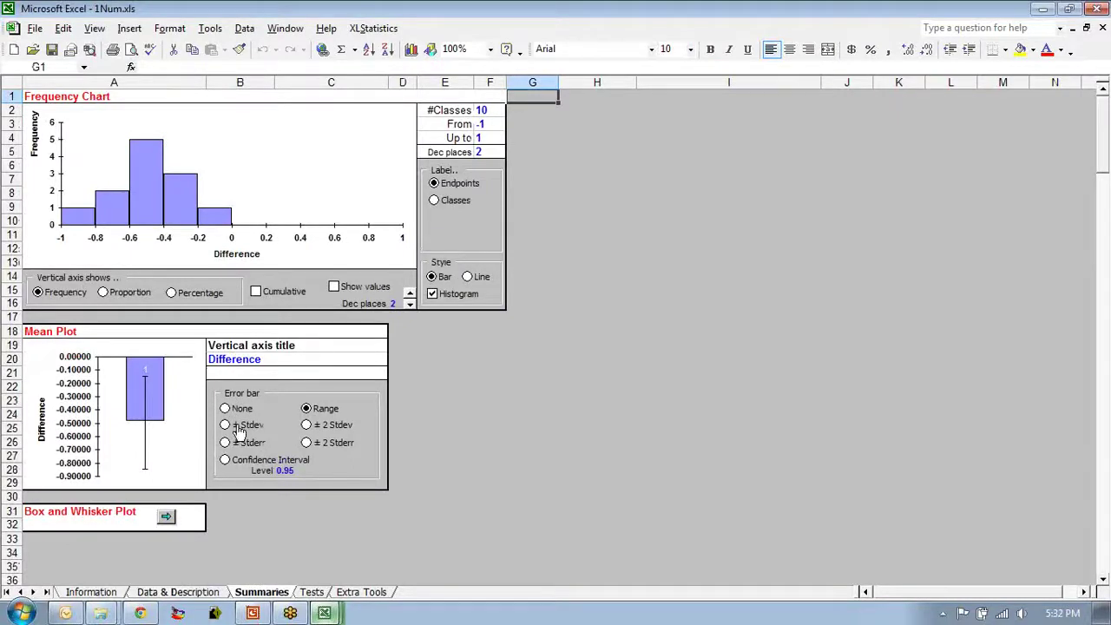
left_click(225, 460)
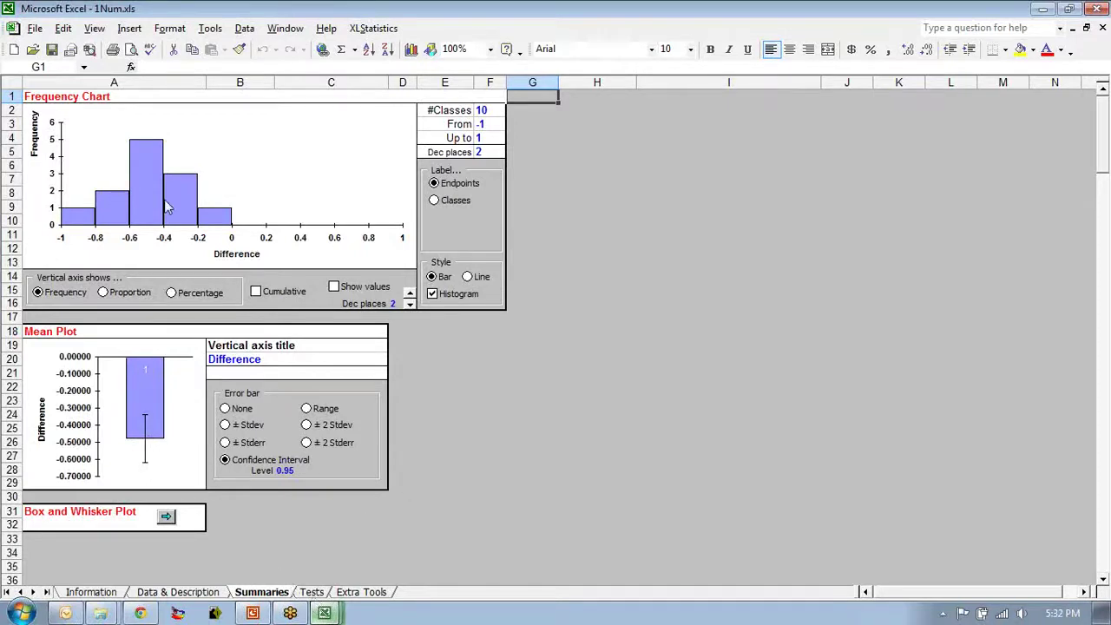
Set the null hypothesis mean to 0 directly in the H0 cell of the t-test on the mean
left_click(313, 593)
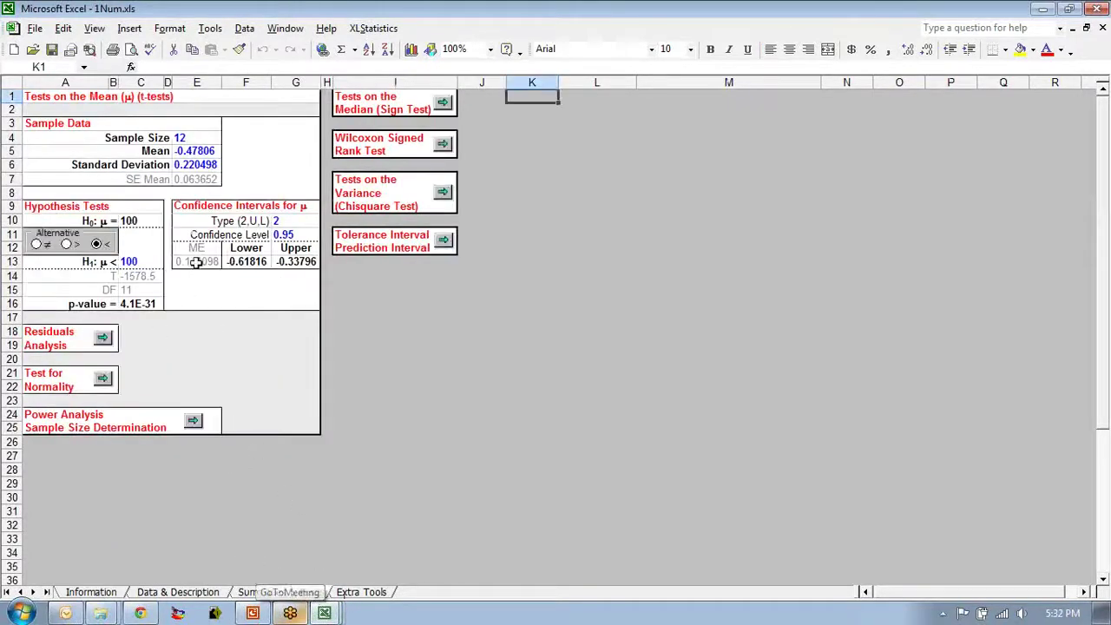
left_click(139, 221)
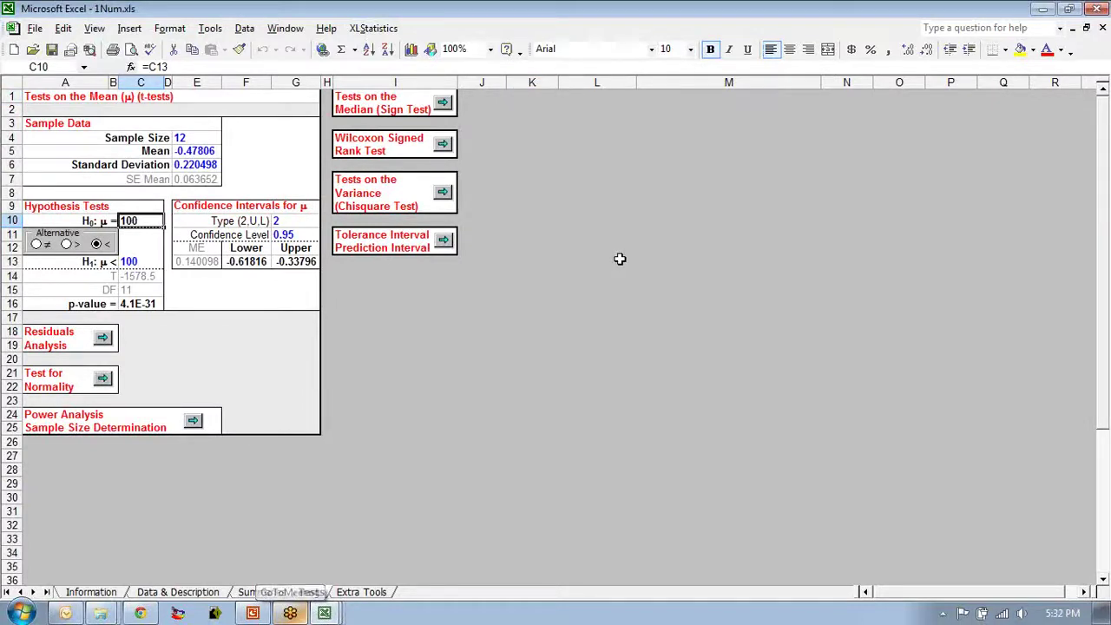
type("0")
key("Return")
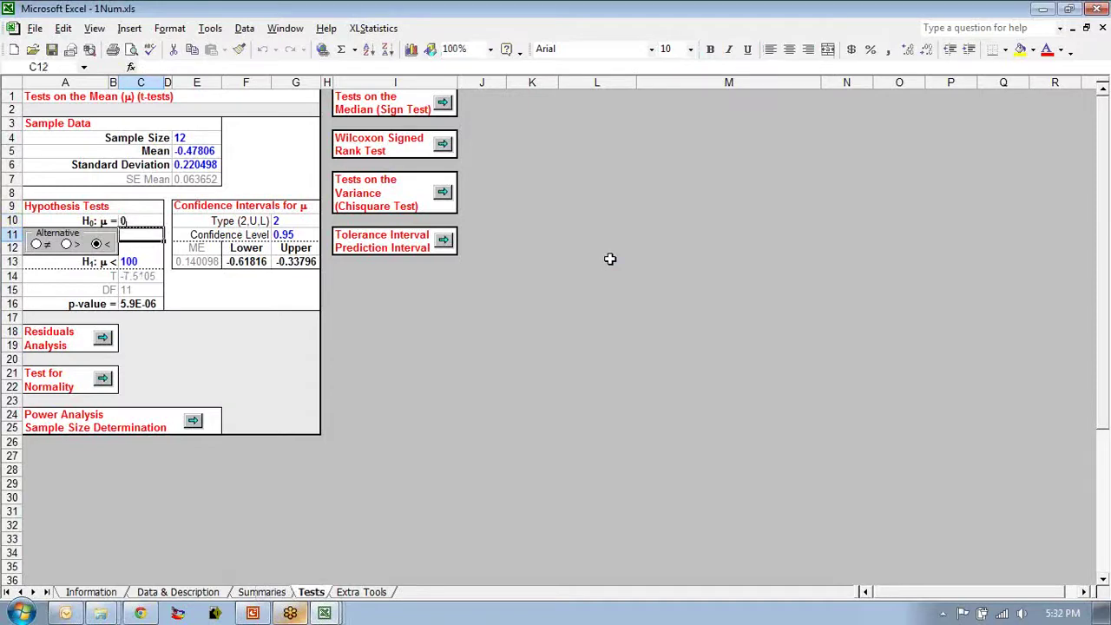
key("Return")
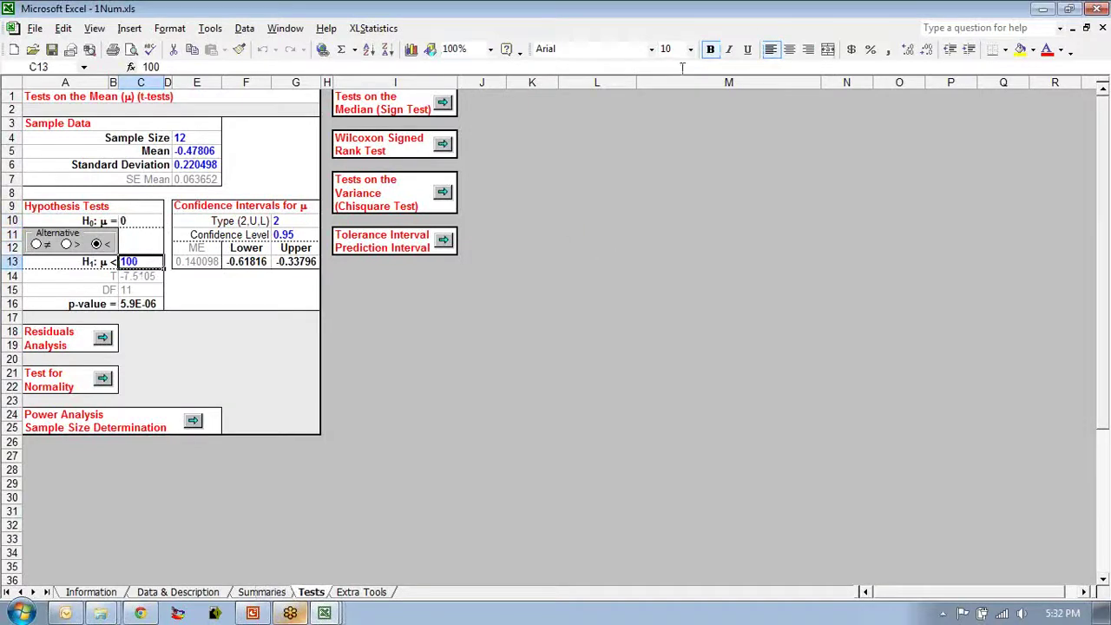
Close 1Num.xls without saving and rerun the XLStatistics 1Num analysis on the Difference column of MSA Flow Meter.xls
left_click(1102, 28)
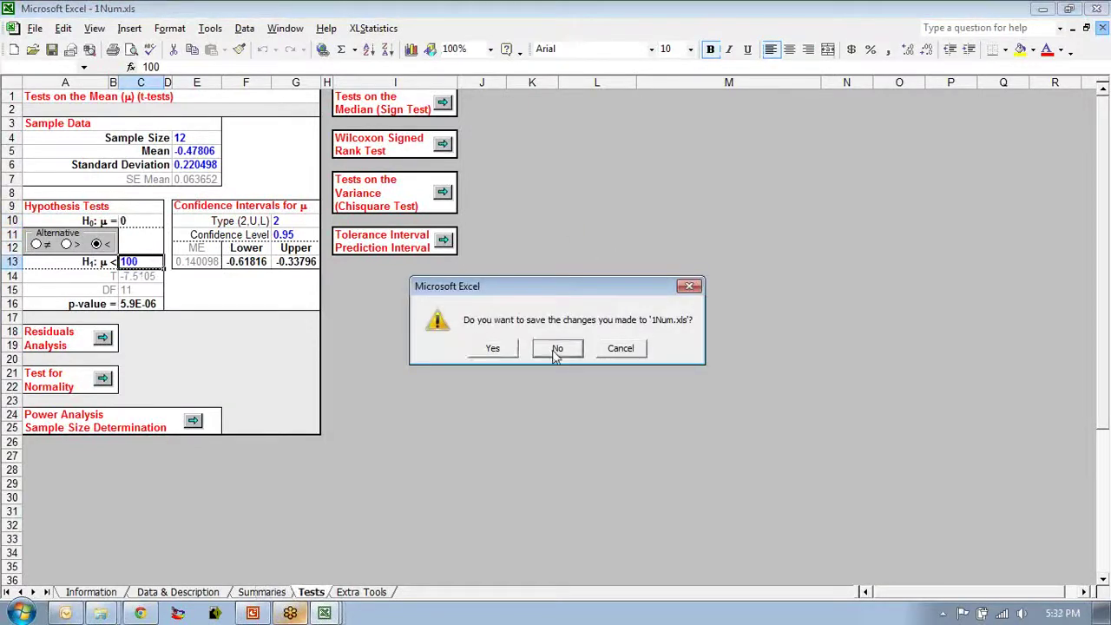
left_click(556, 348)
left_click(430, 83)
left_click(373, 29)
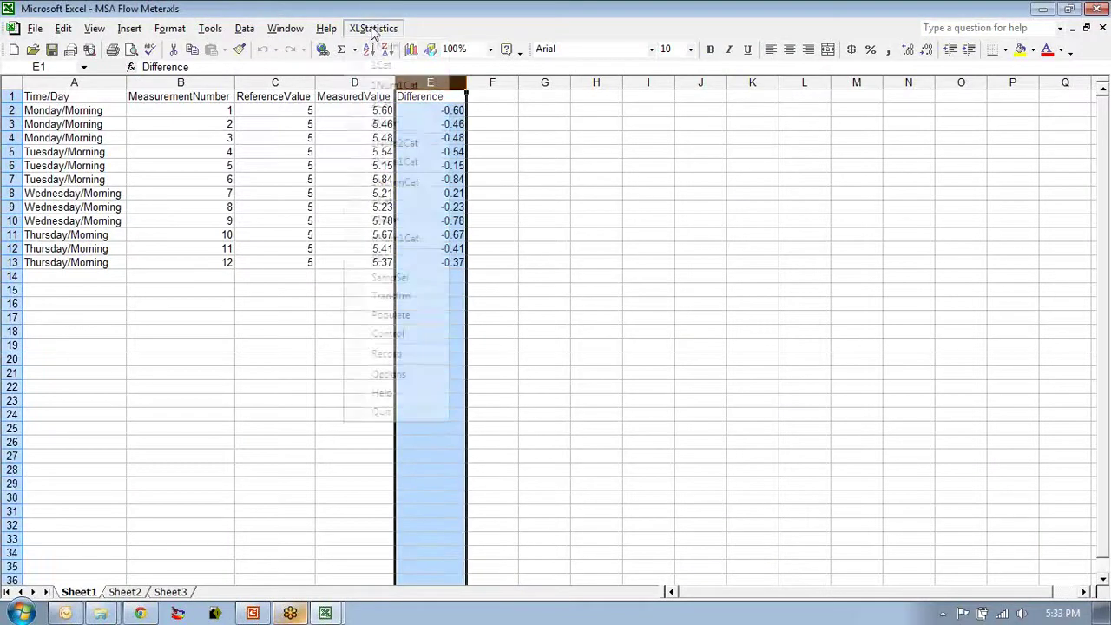
left_click(381, 65)
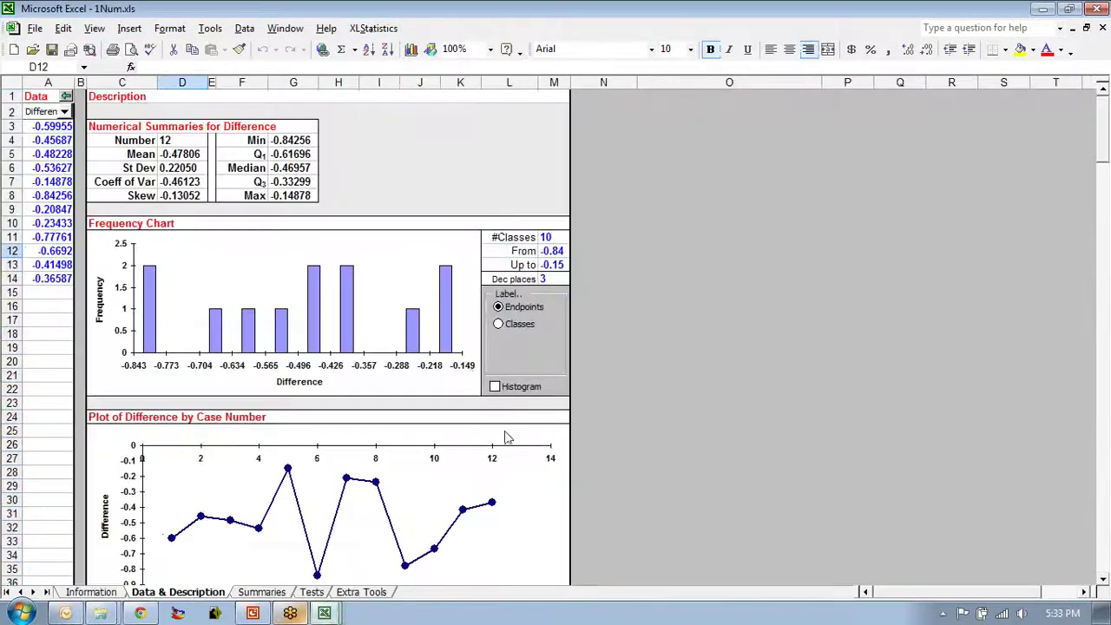
Set the H1 hypothesised mean to 0 in the t-test on the mean of the differences
left_click(263, 591)
left_click(311, 591)
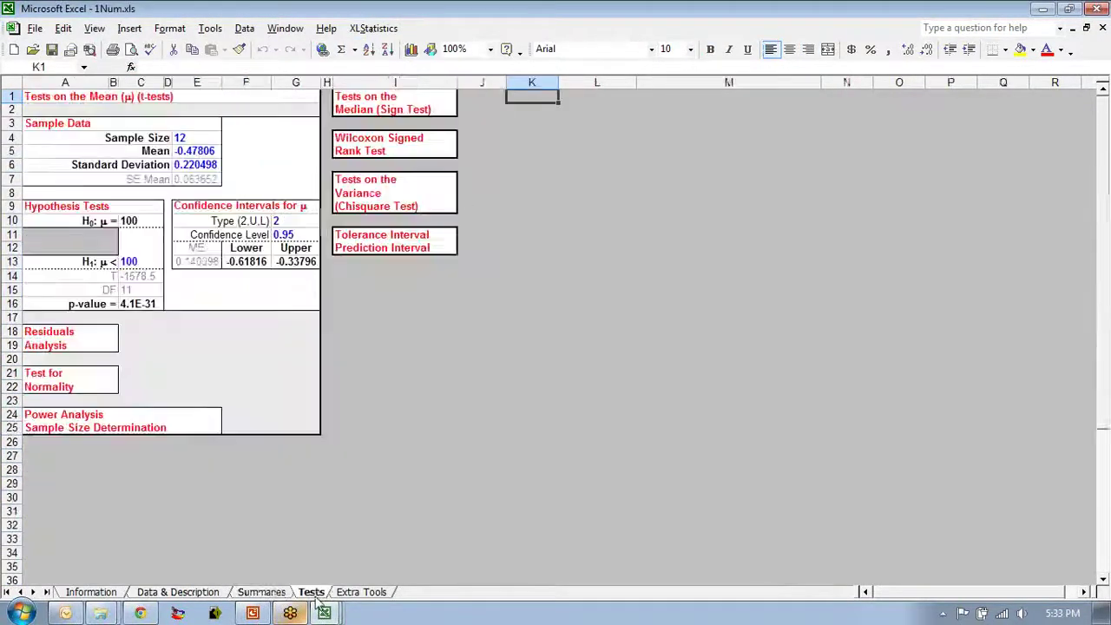
left_click(142, 262)
type("0")
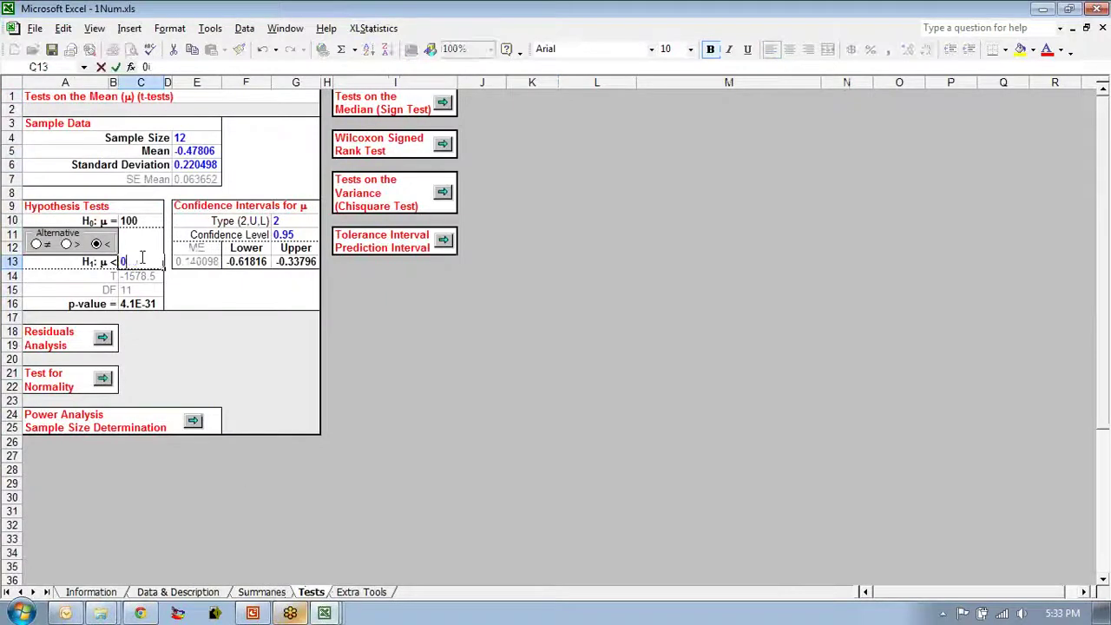
key("Return")
Highlight the t-test's p-value cell with a yellow fill
left_click(137, 302)
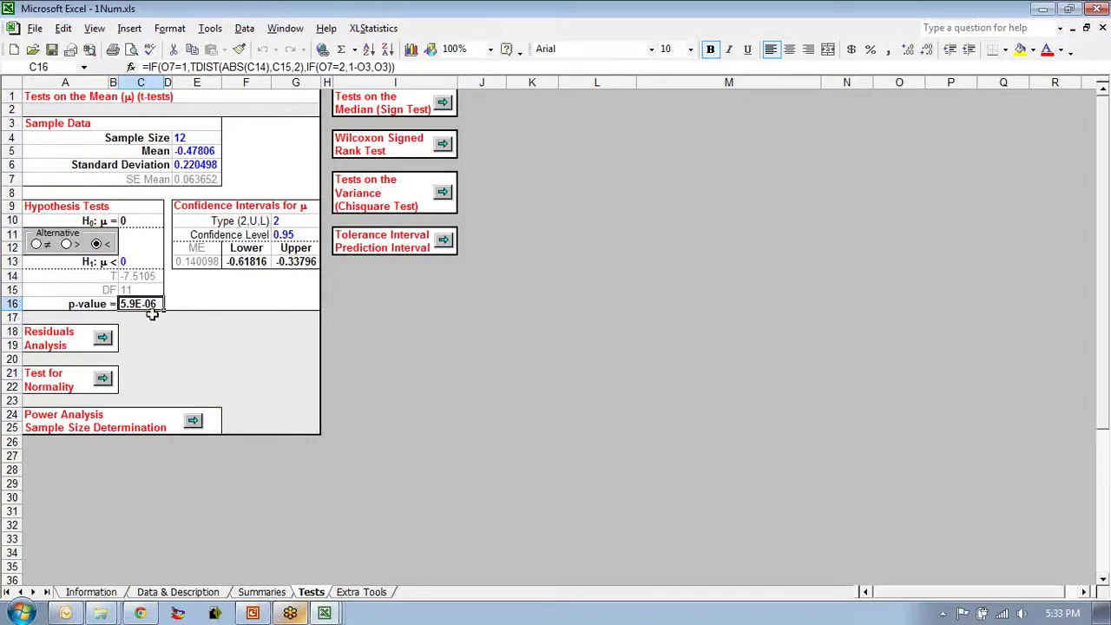
left_click(1021, 51)
left_click(576, 343)
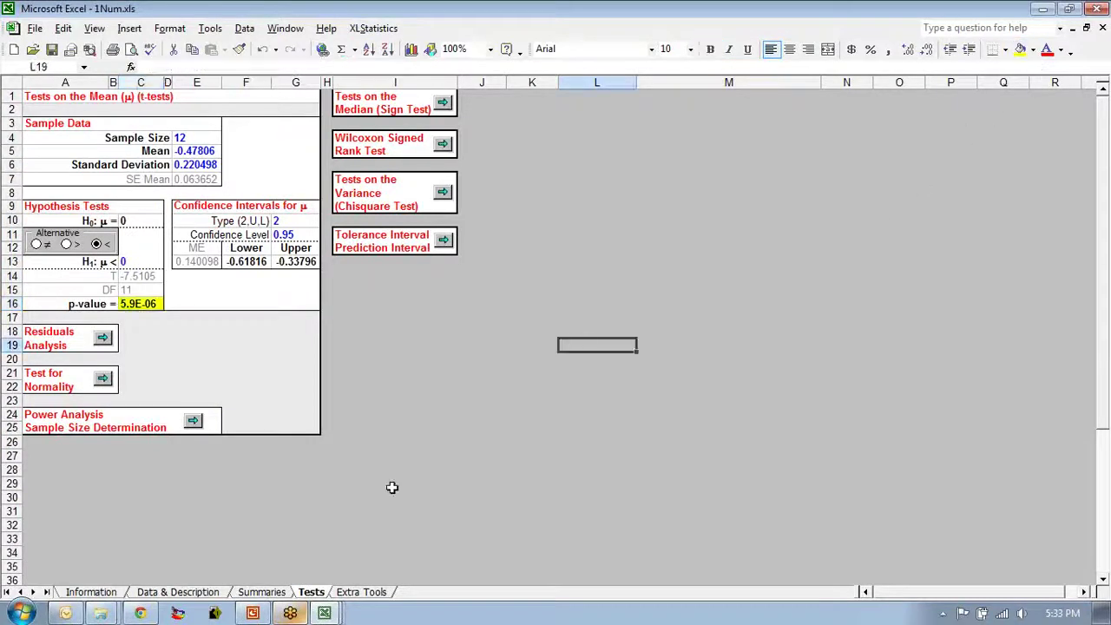
Show the confidence interval as the mean plot's error bar, then check the lower confidence limit and mean in the t-test results
left_click(263, 592)
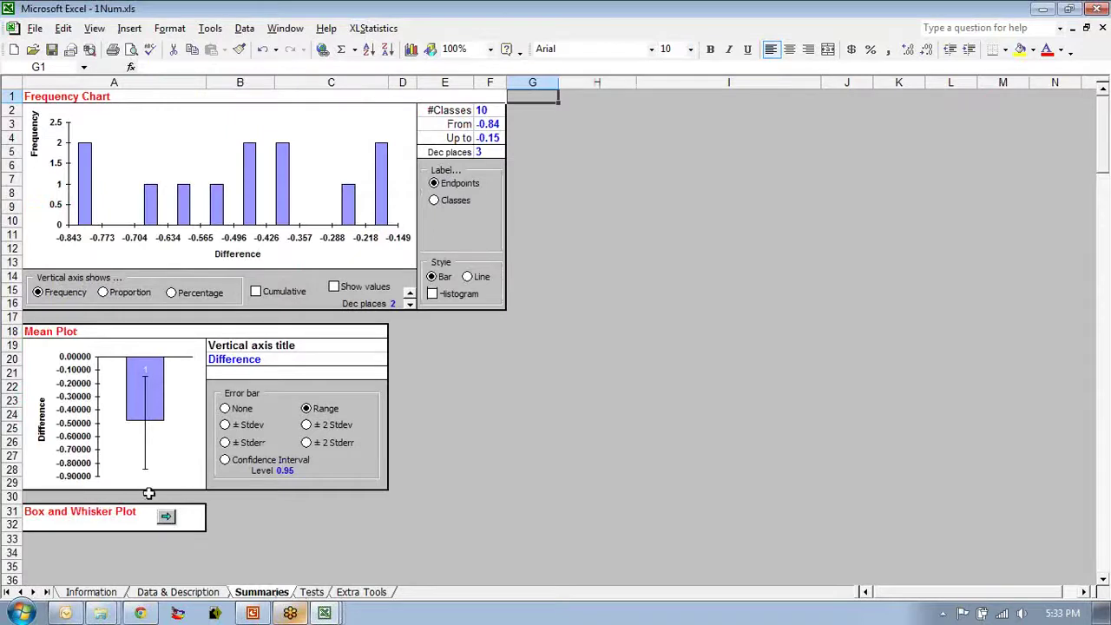
left_click(224, 460)
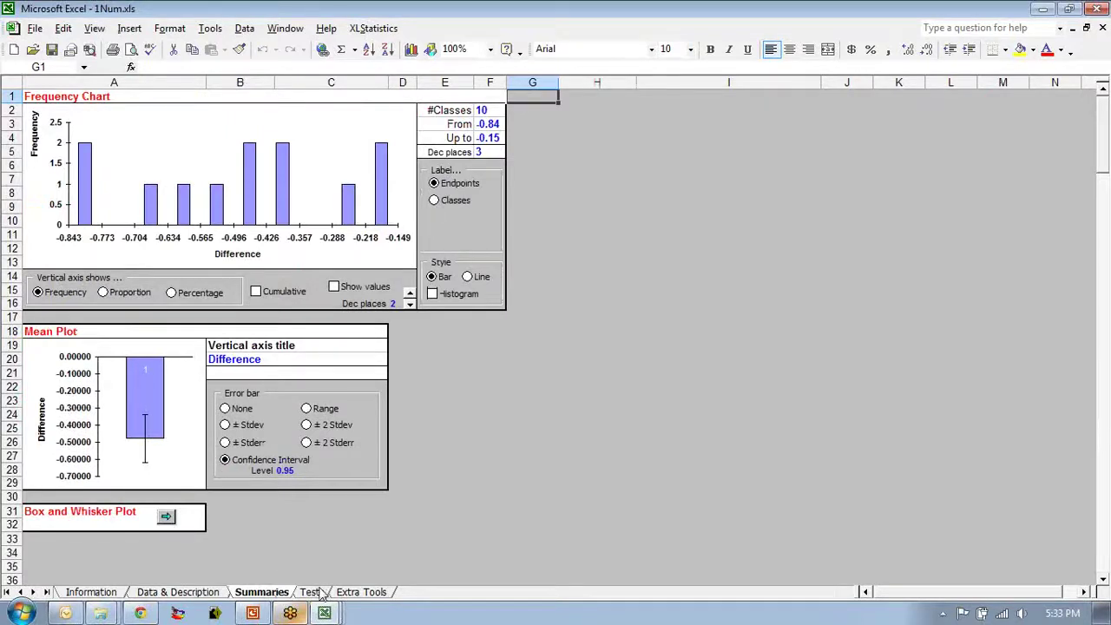
left_click(313, 592)
left_click(247, 262)
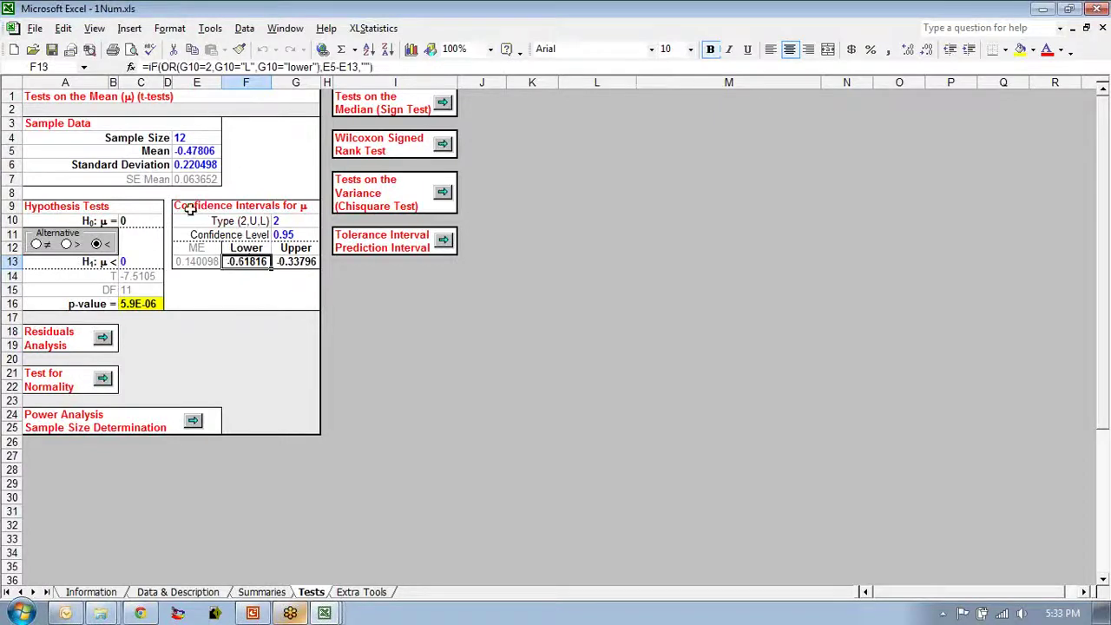
left_click(201, 152)
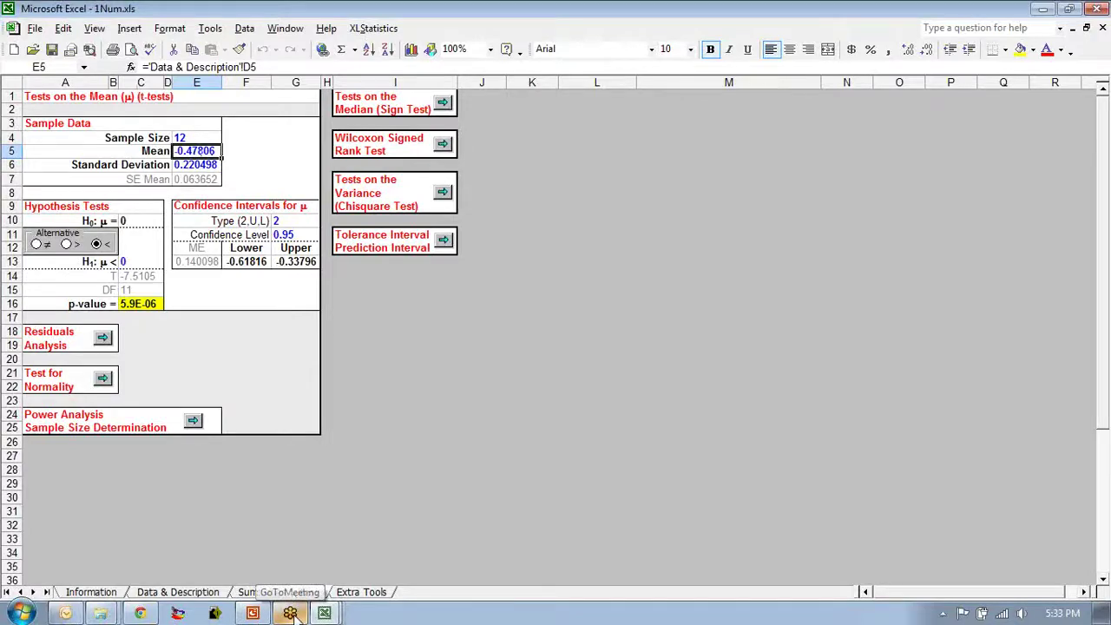
Scale the vertical axis of the Difference by Case Number plot from -1 to 1 and move the Chart toolbar clear of the plot
left_click(250, 592)
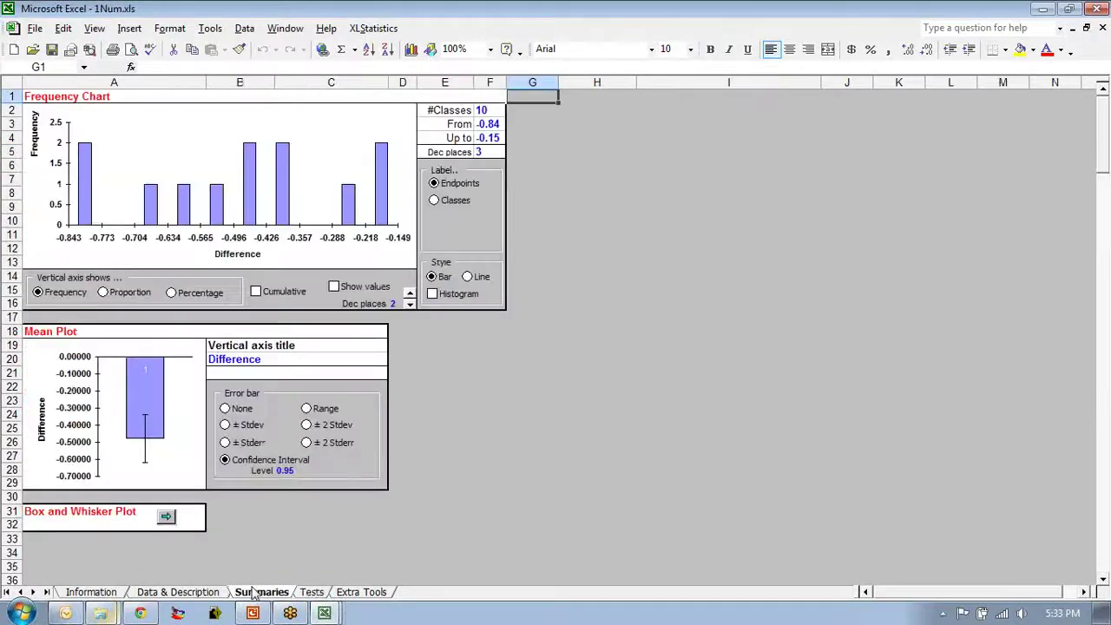
left_click(205, 594)
scroll(226, 336, "down", 4)
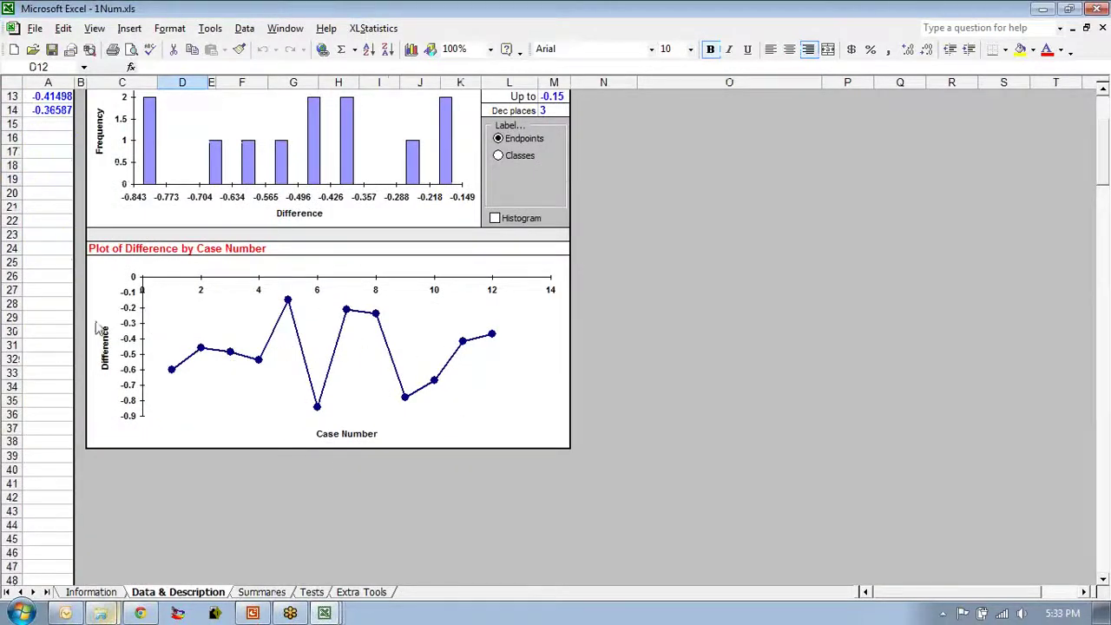
double_click(132, 336)
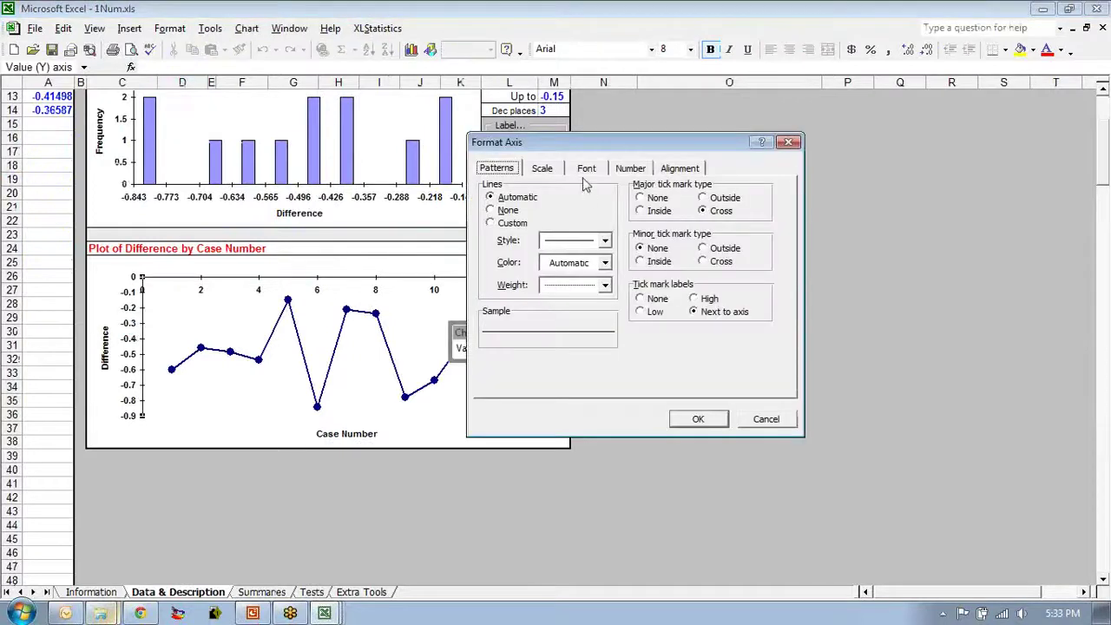
left_click(547, 168)
left_click_drag(584, 215, 515, 208)
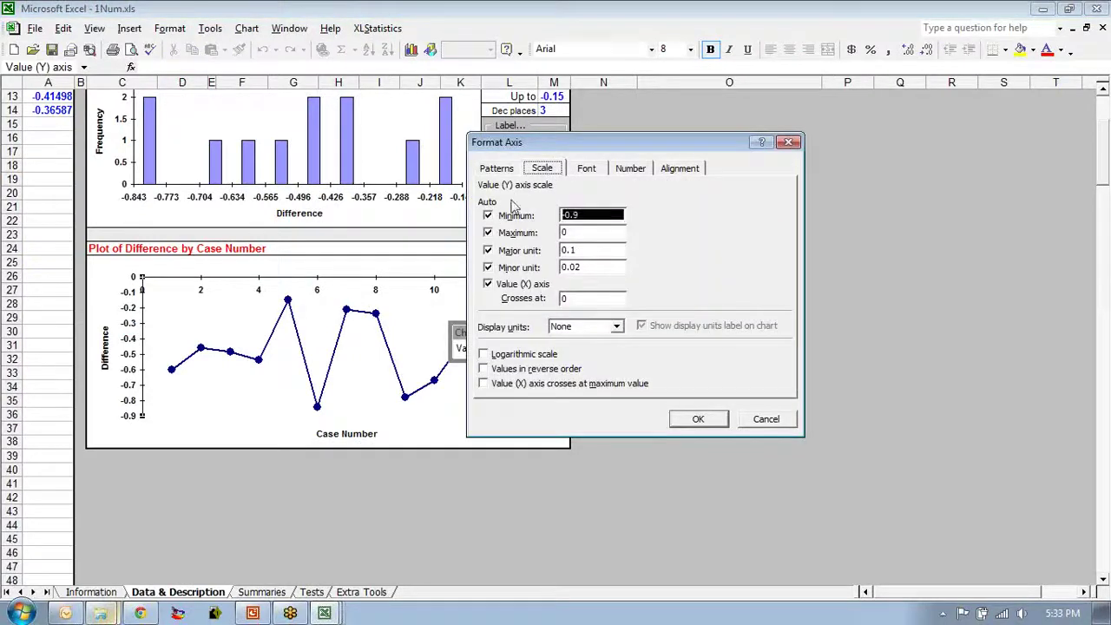
type("-1")
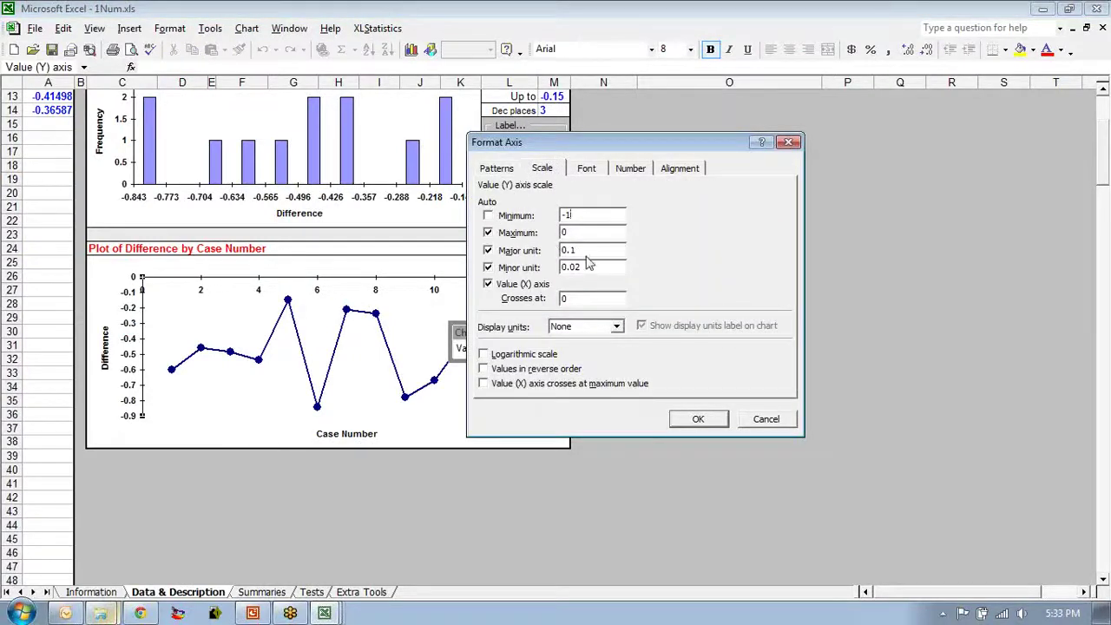
left_click_drag(586, 233, 499, 224)
type("1")
key("Return")
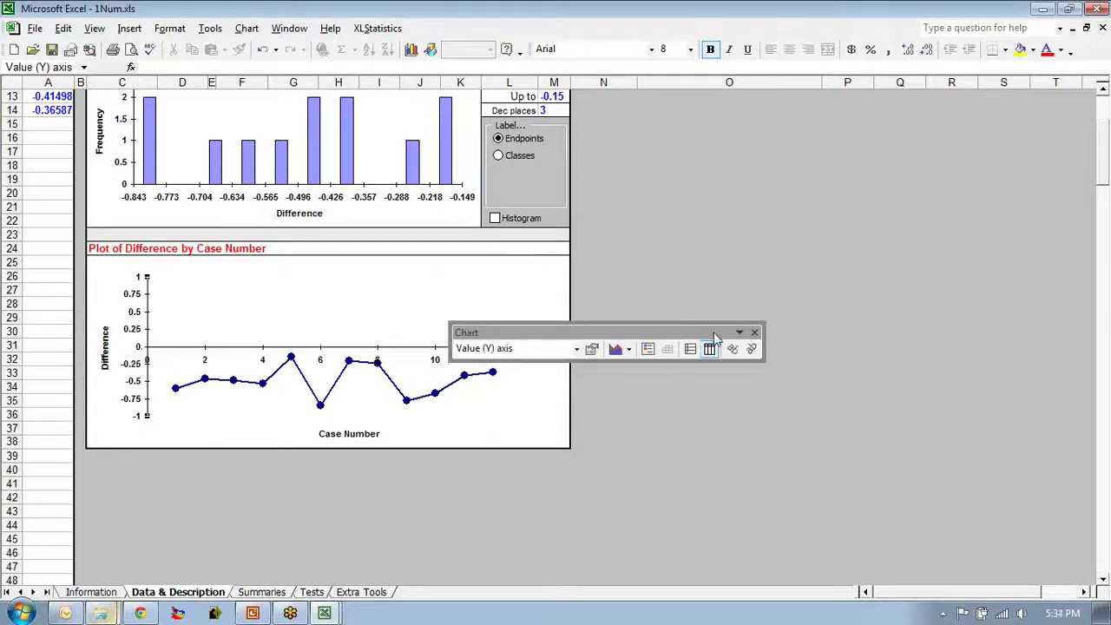
left_click_drag(678, 324, 665, 519)
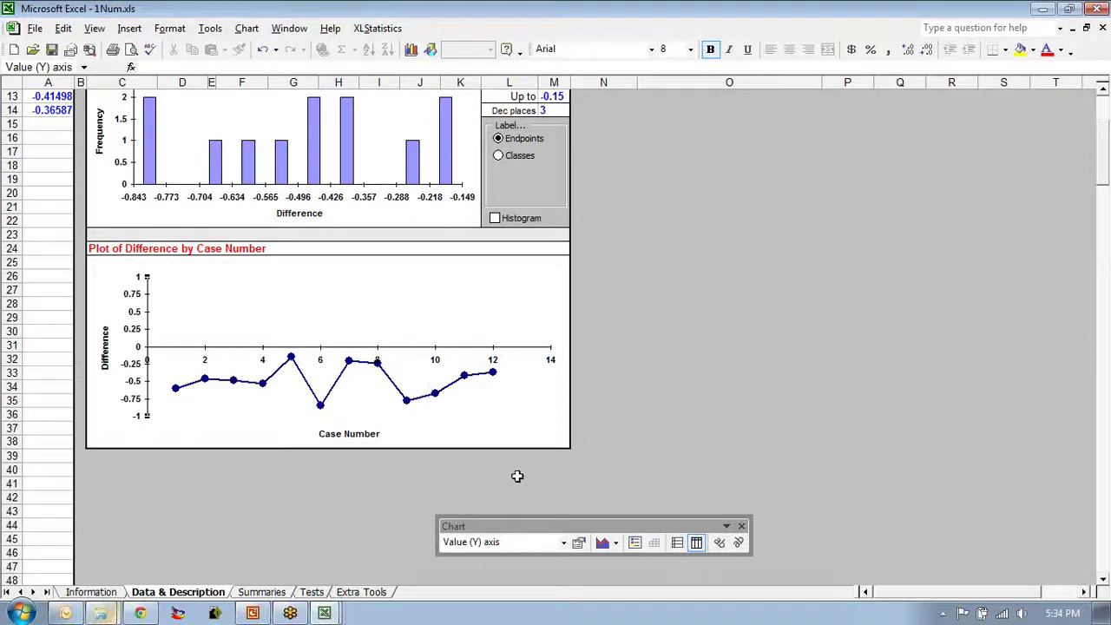
Switch to the PowerPoint presentation 00 Week 7.ppt and start its slide show
left_click(252, 613)
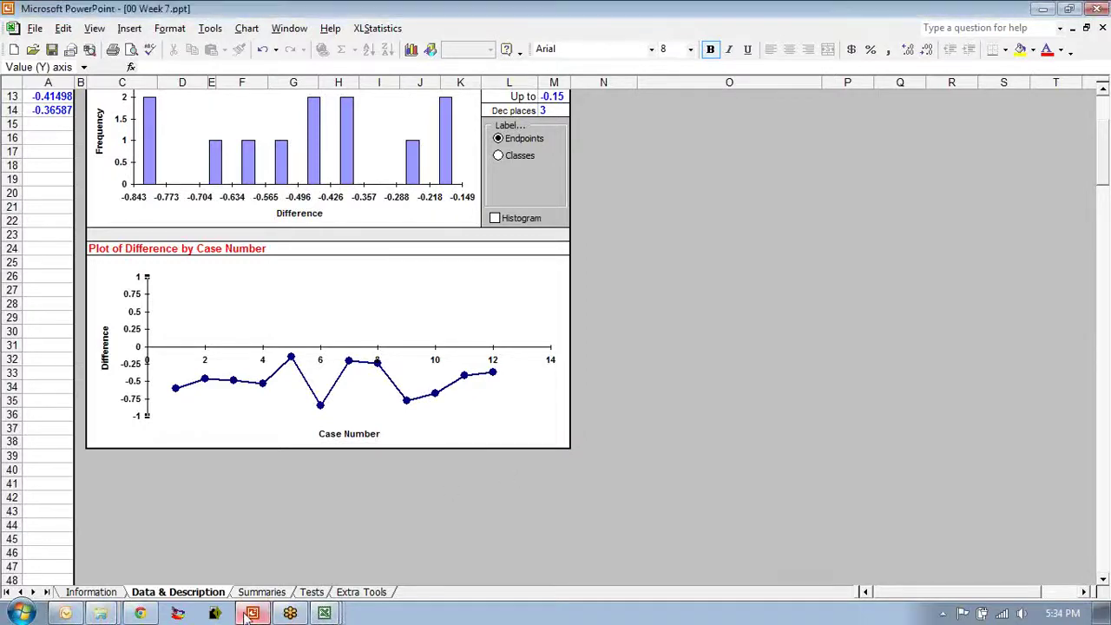
left_click(33, 554)
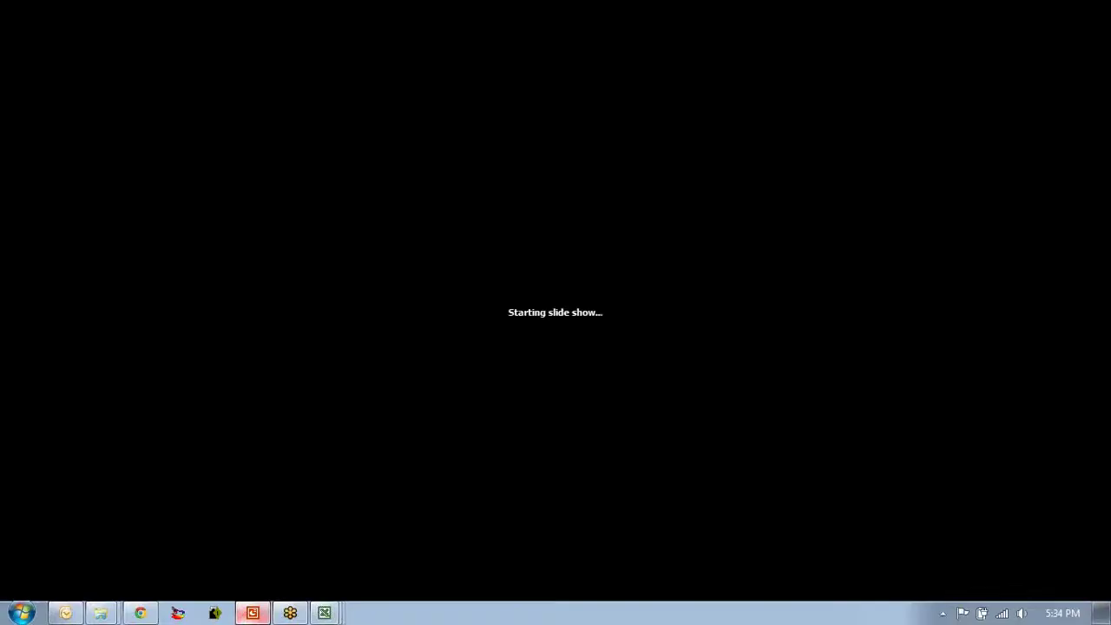
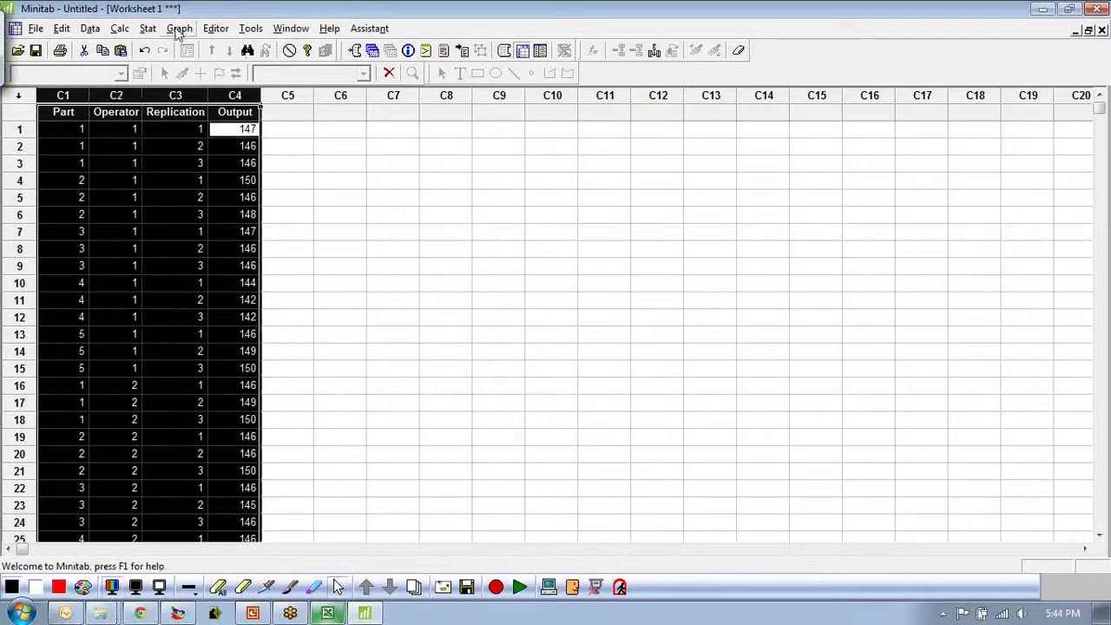
Create a one-Y boxplot with groups, using Output as the graph variable and Part as the categorical variable, and inspect the boxes
left_click(178, 27)
left_click(179, 26)
left_click(180, 24)
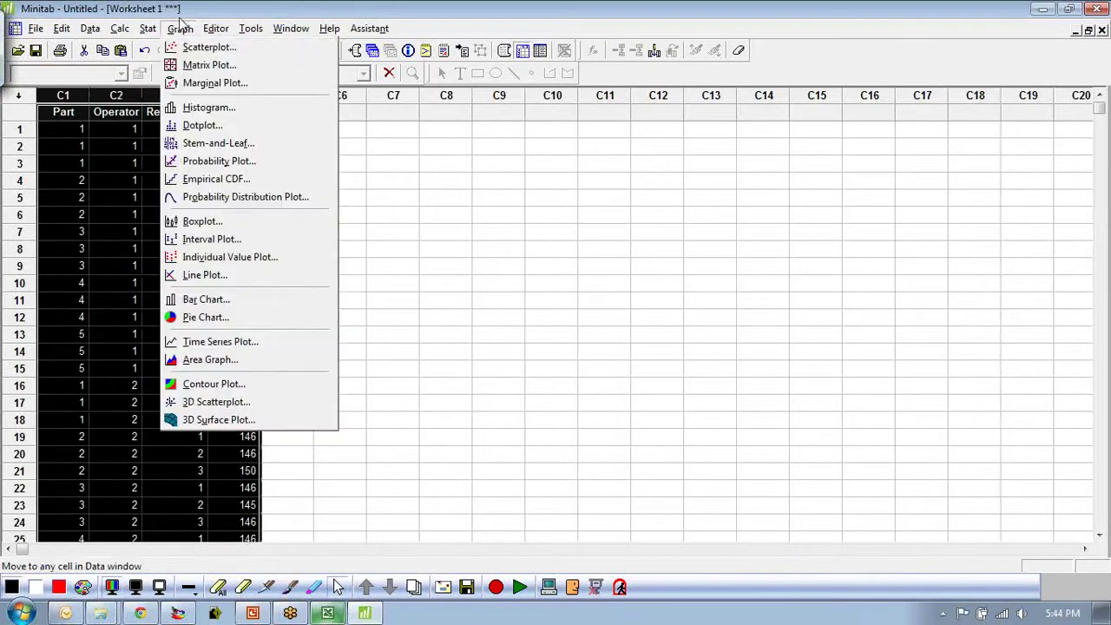
left_click(191, 222)
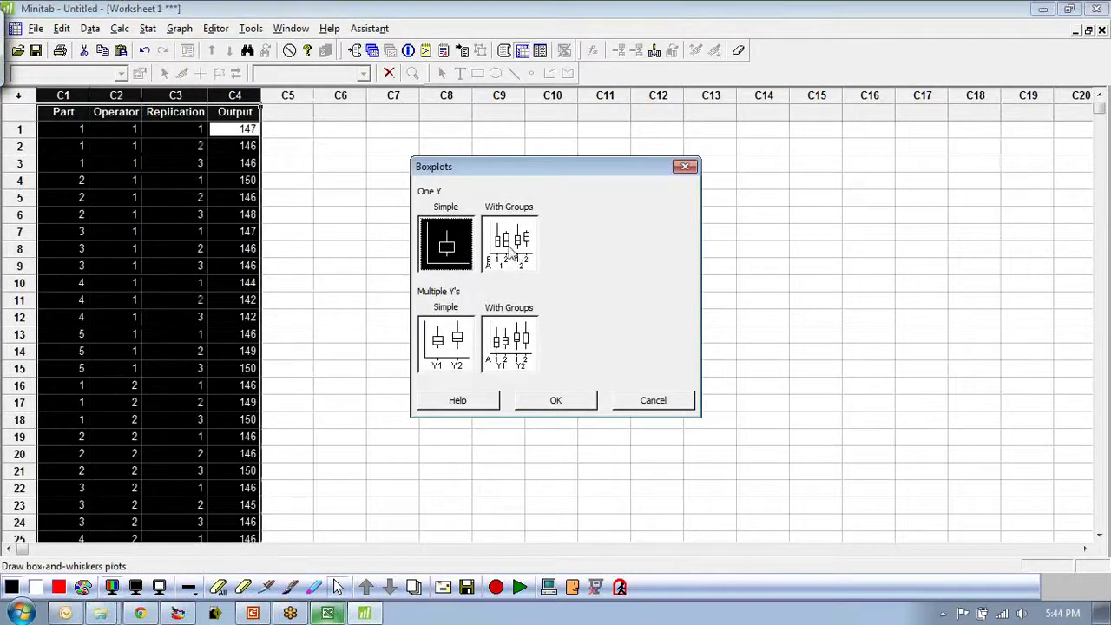
left_click(512, 247)
left_click(564, 401)
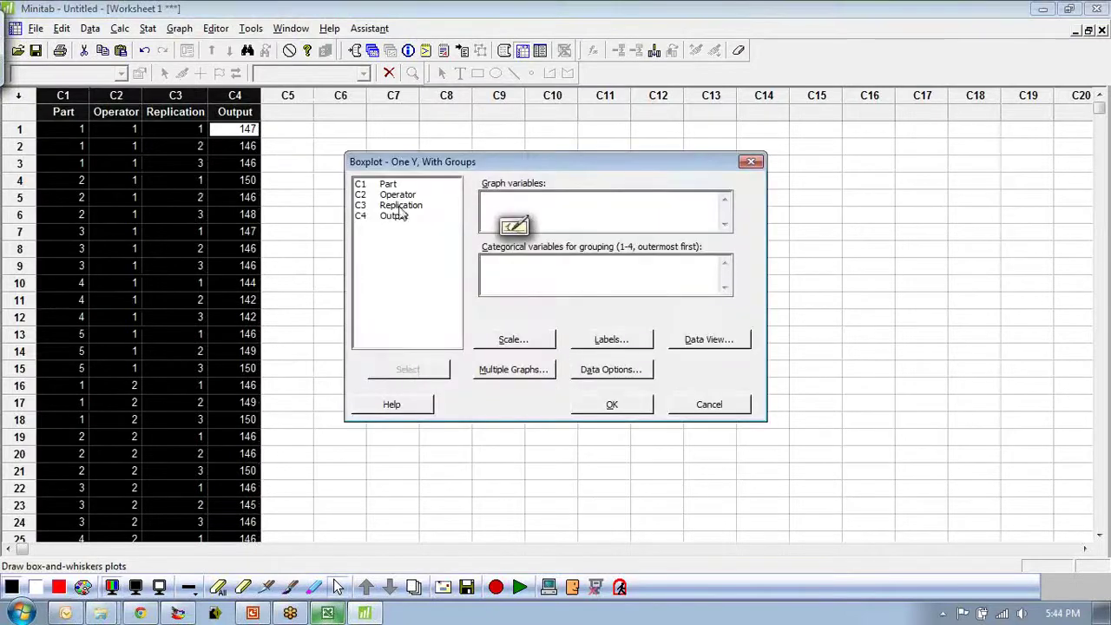
double_click(393, 215)
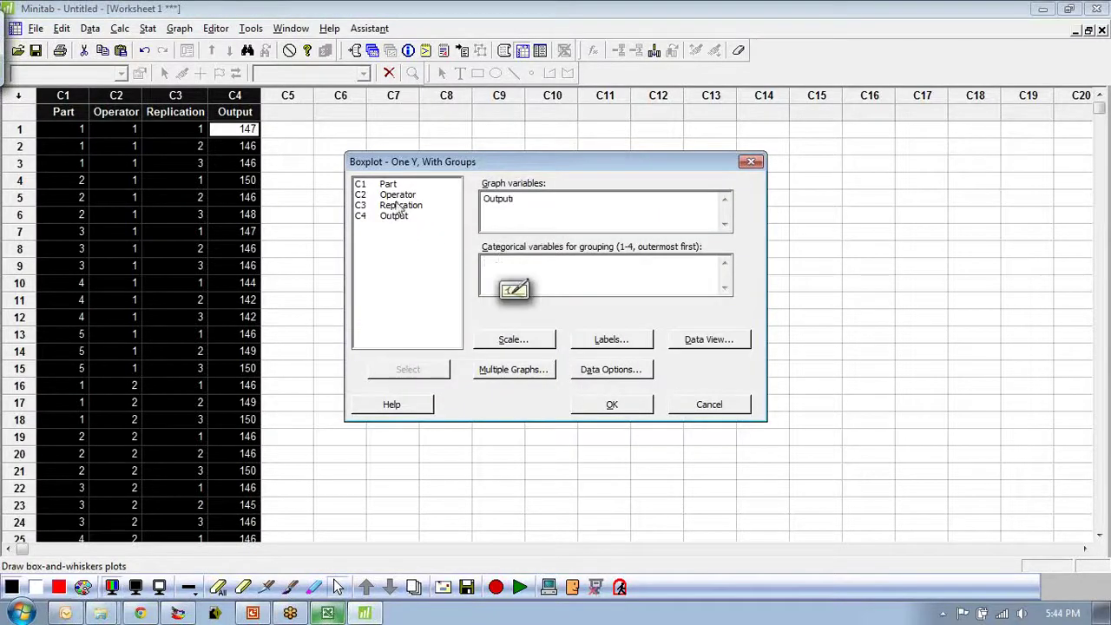
double_click(388, 184)
left_click(611, 406)
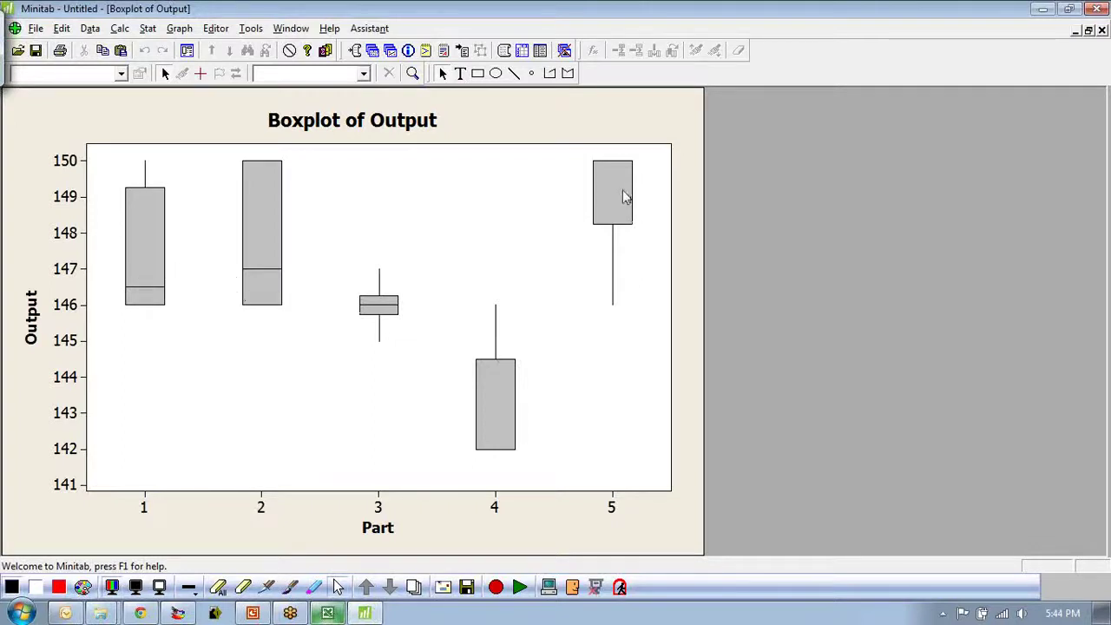
mouse_move(621, 201)
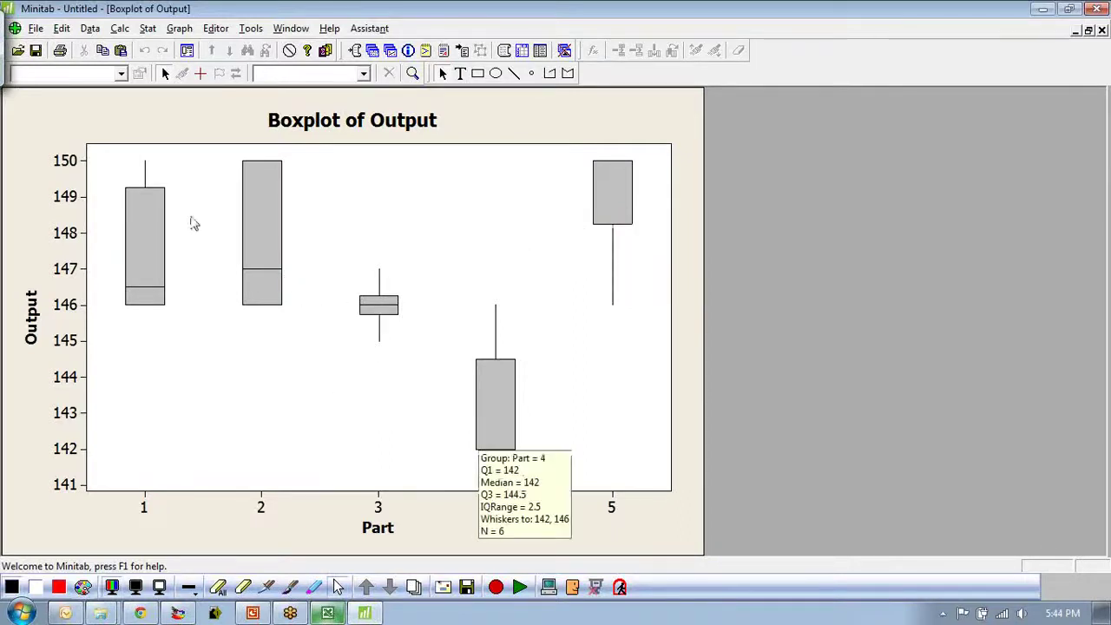
Create another one-Y boxplot with groups for Output, grouping by Part as the outermost variable and Operator within it
left_click(181, 29)
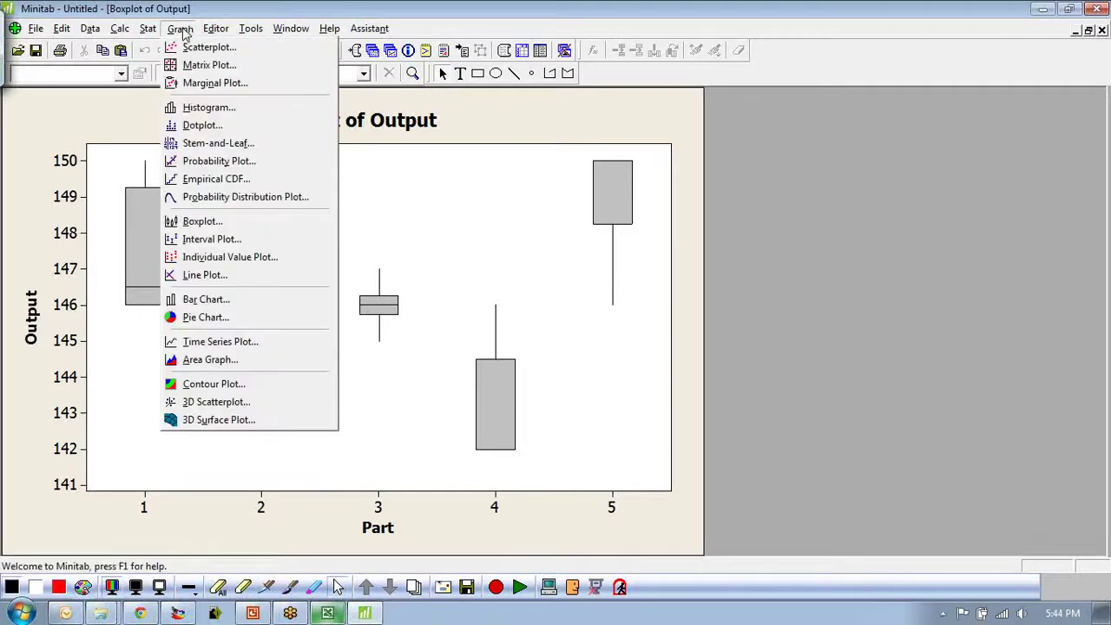
left_click(198, 220)
left_click(512, 258)
left_click(558, 400)
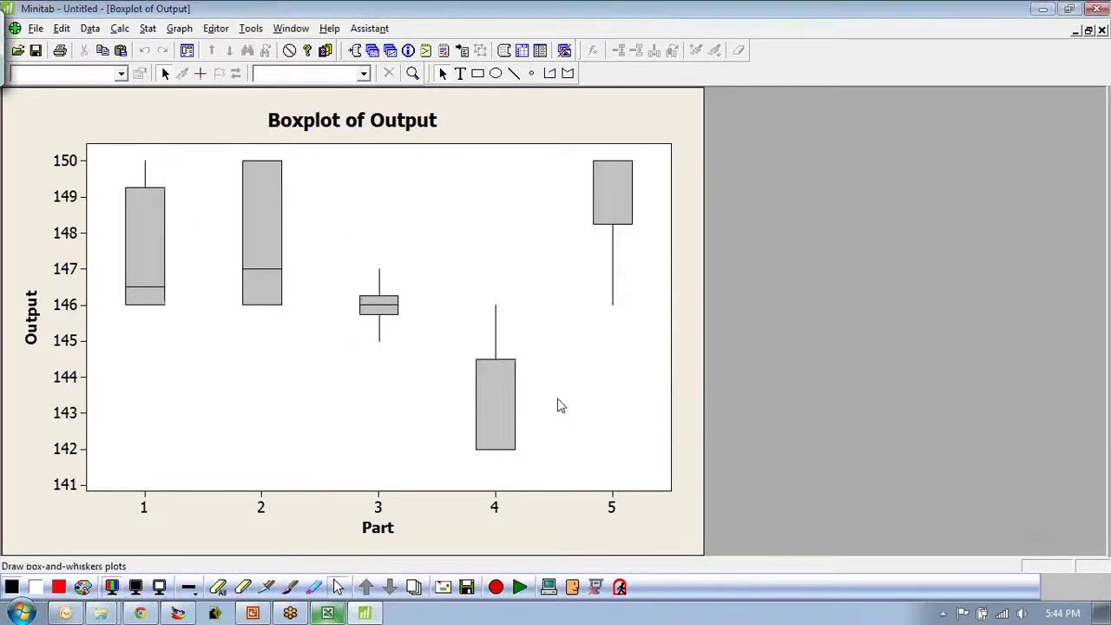
left_click_drag(530, 169, 744, 175)
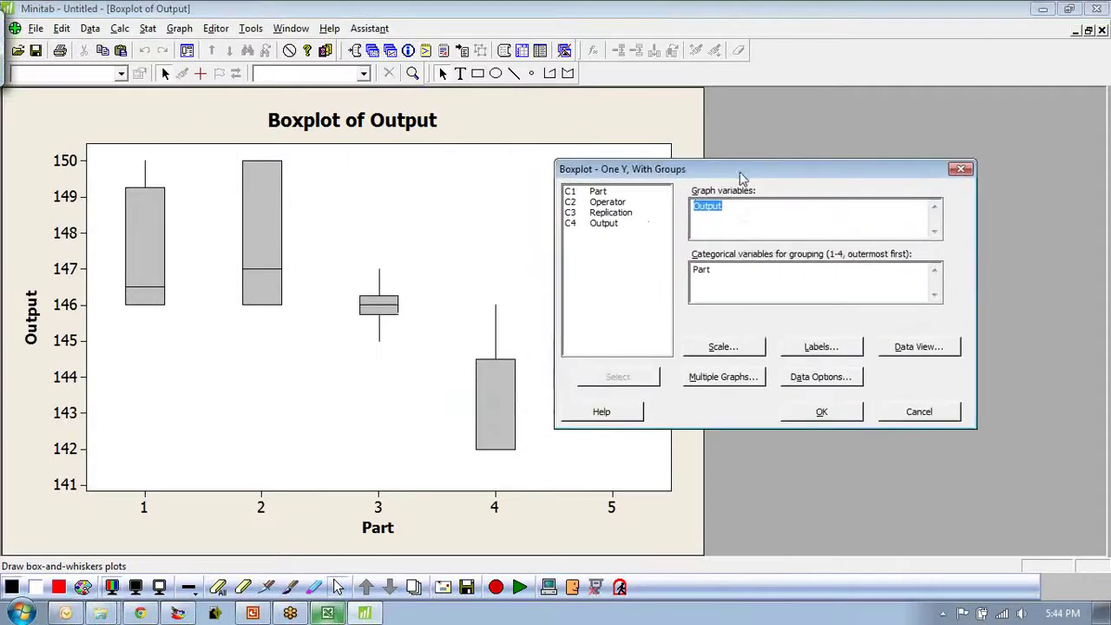
double_click(607, 202)
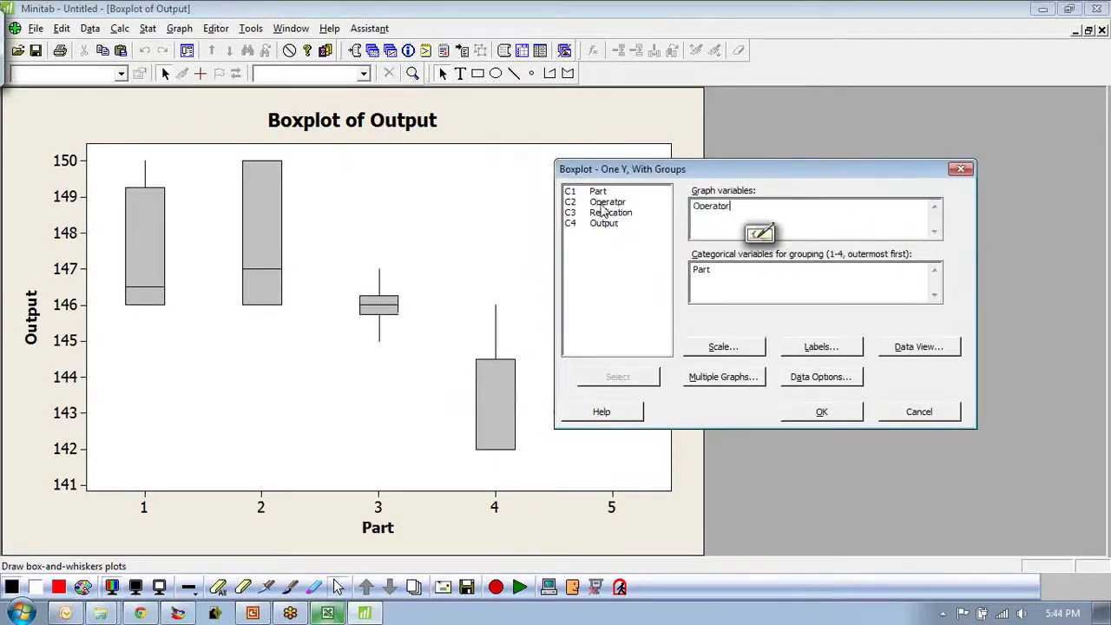
double_click(727, 209)
key("Delete")
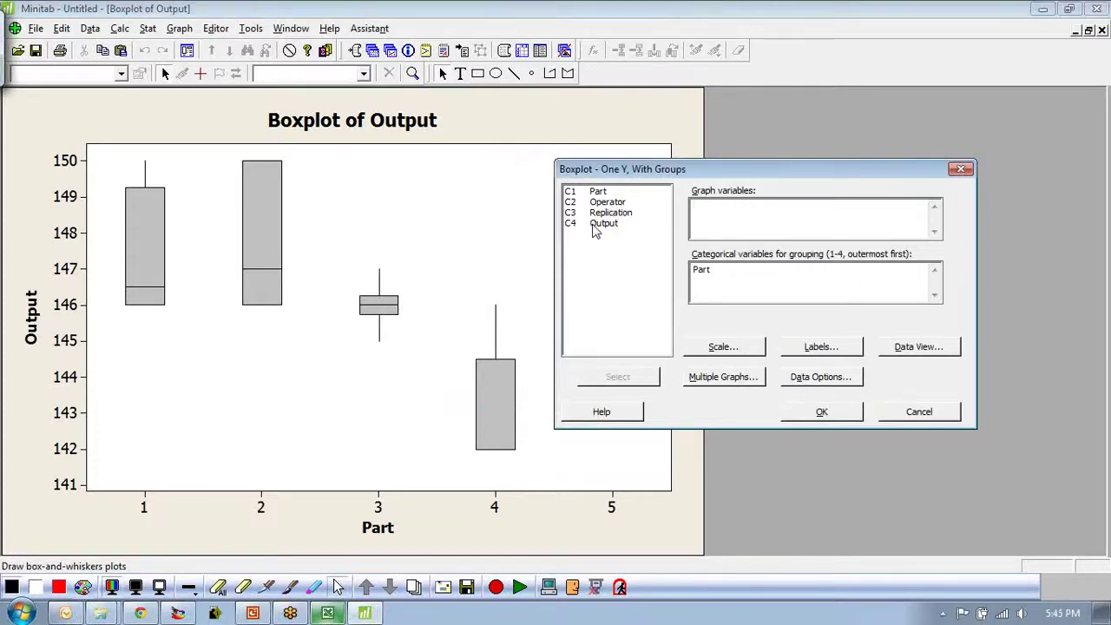
double_click(595, 225)
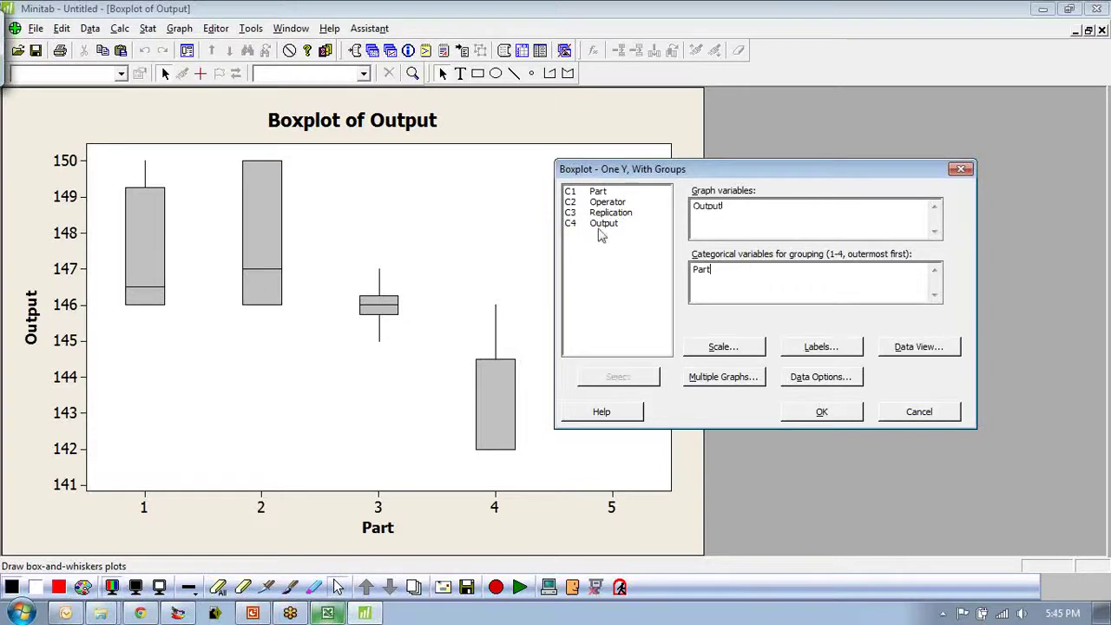
double_click(606, 203)
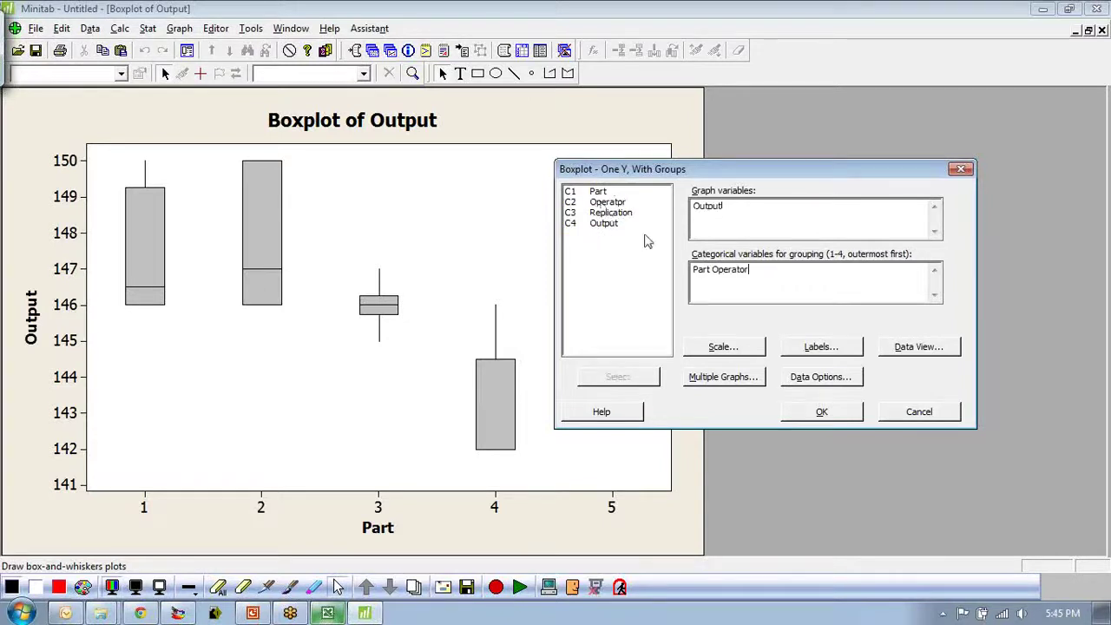
left_click(838, 417)
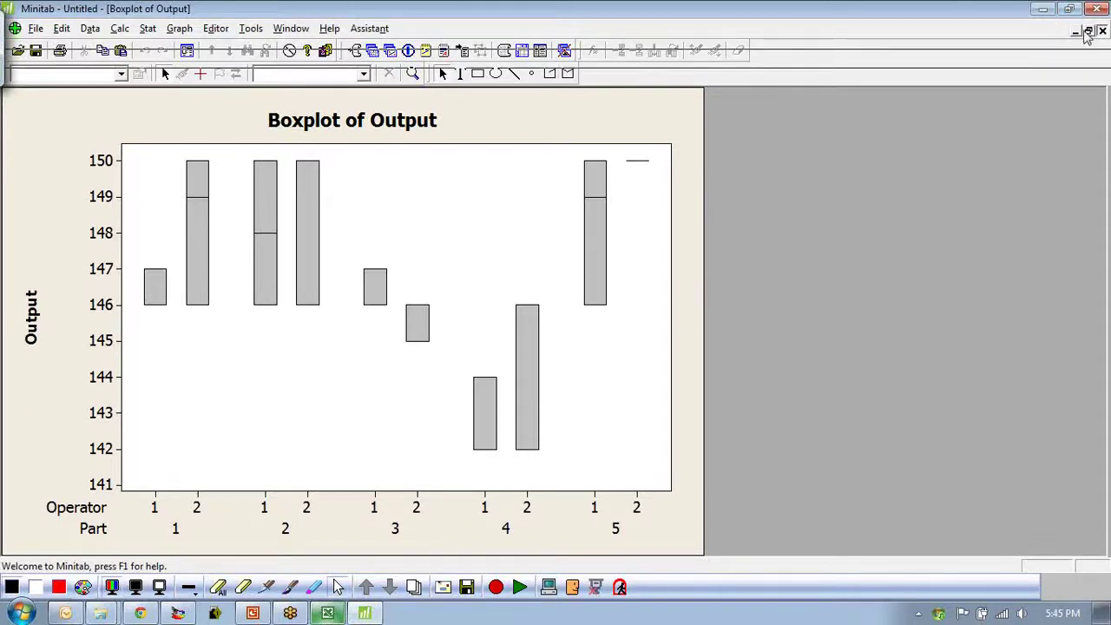
Close all graphs without saving them to separate files, and dock the floating menu bar back in the main window
left_click(327, 613)
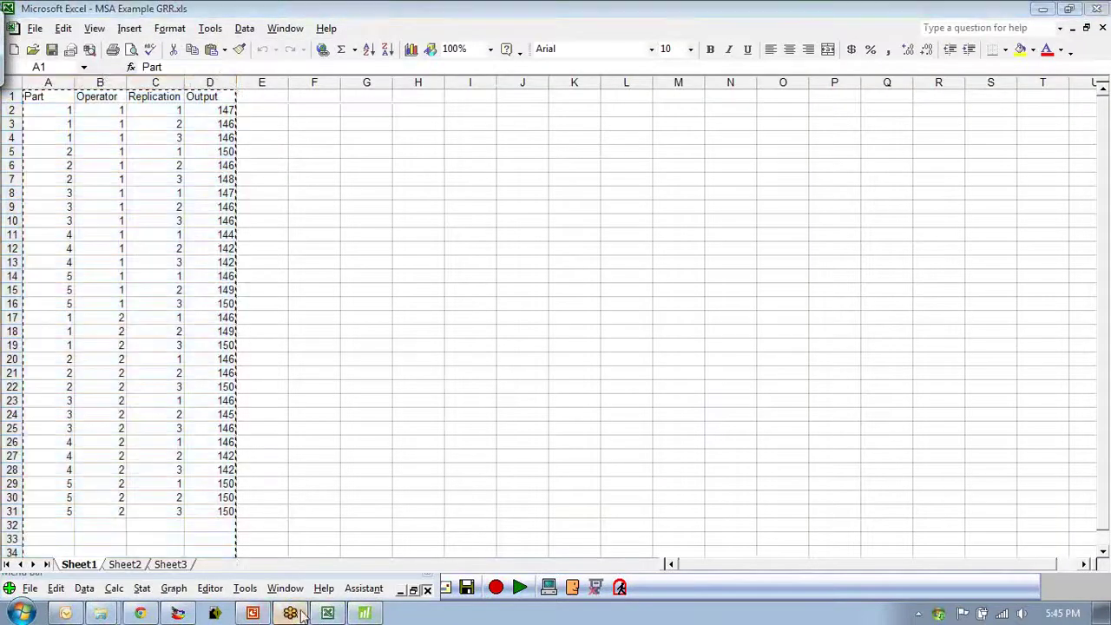
left_click(365, 613)
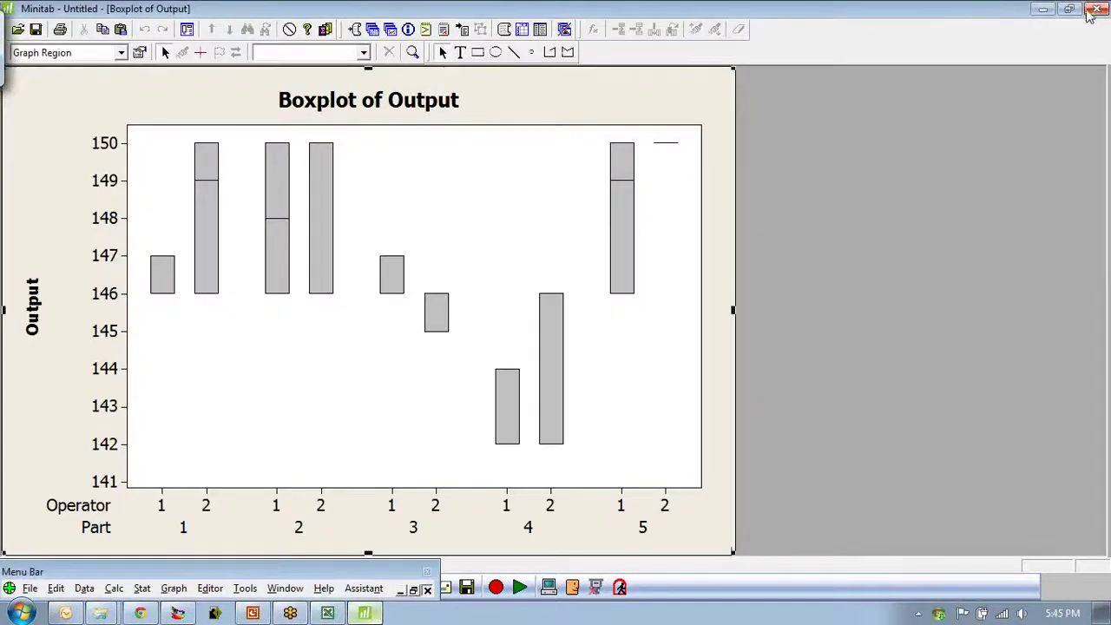
left_click(565, 29)
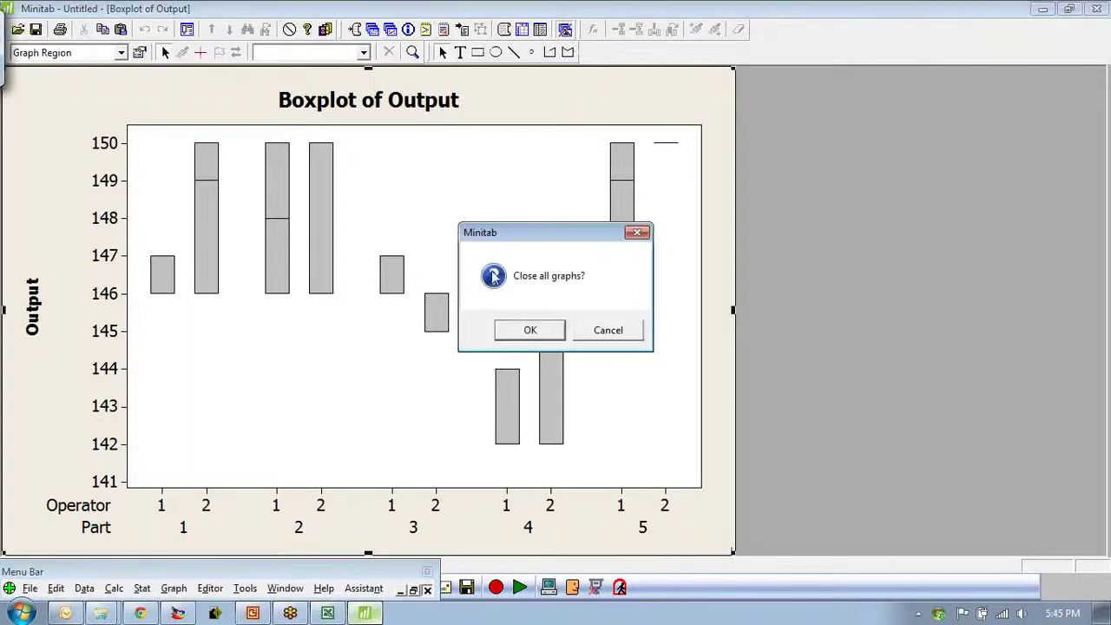
left_click(529, 331)
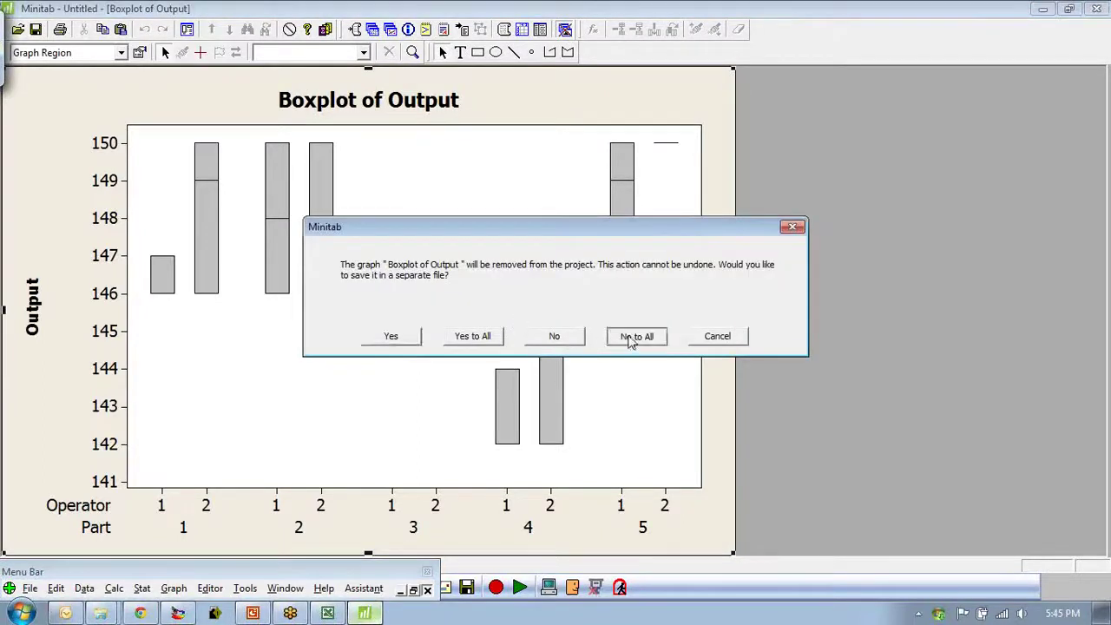
left_click(632, 339)
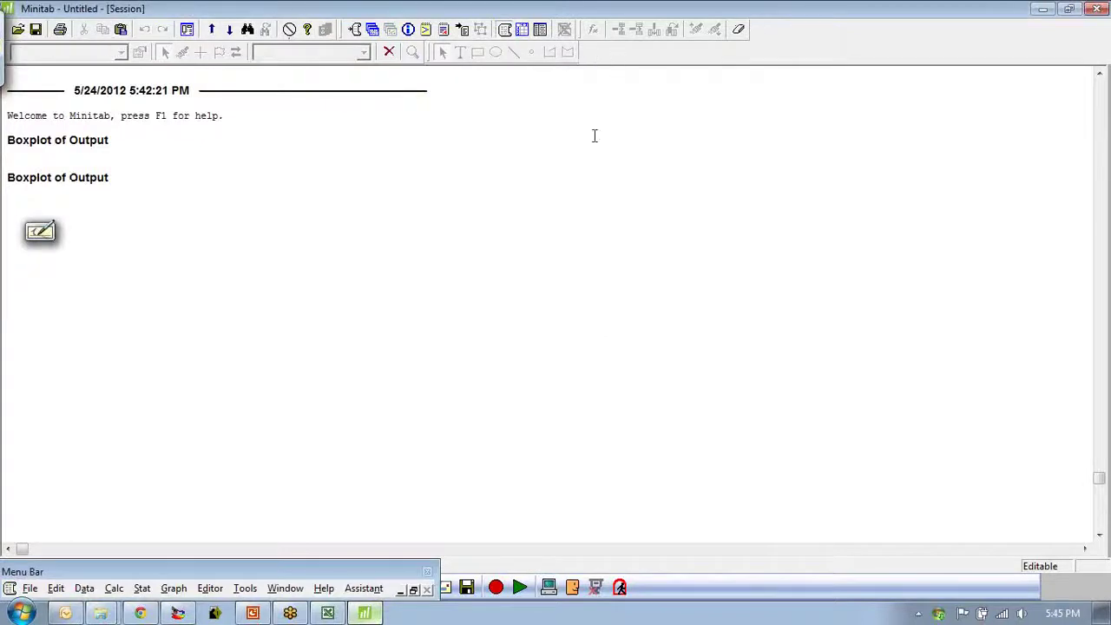
left_click_drag(234, 575, 149, 36)
Create a one-Y individual value plot with groups for Output, using Part and Operator as the categorical variables
left_click(180, 28)
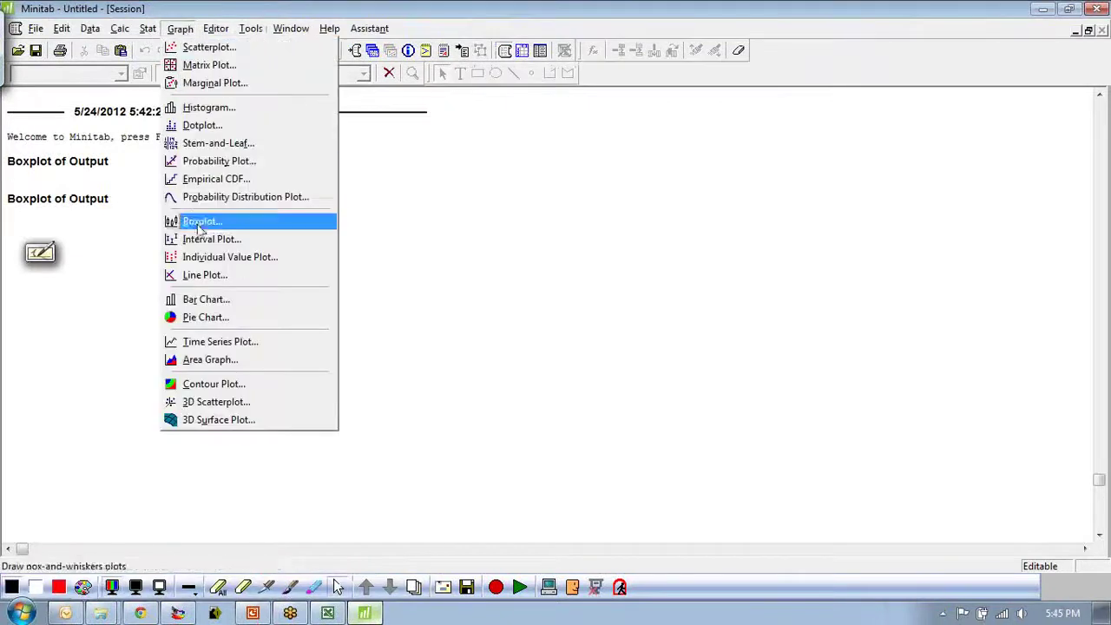
left_click(217, 256)
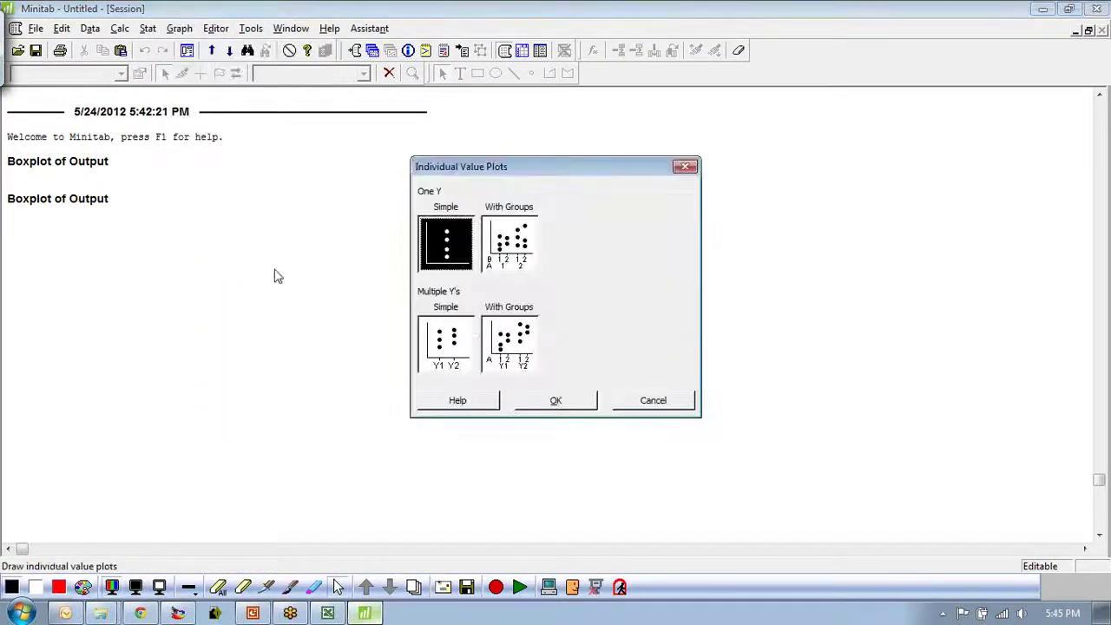
left_click(507, 252)
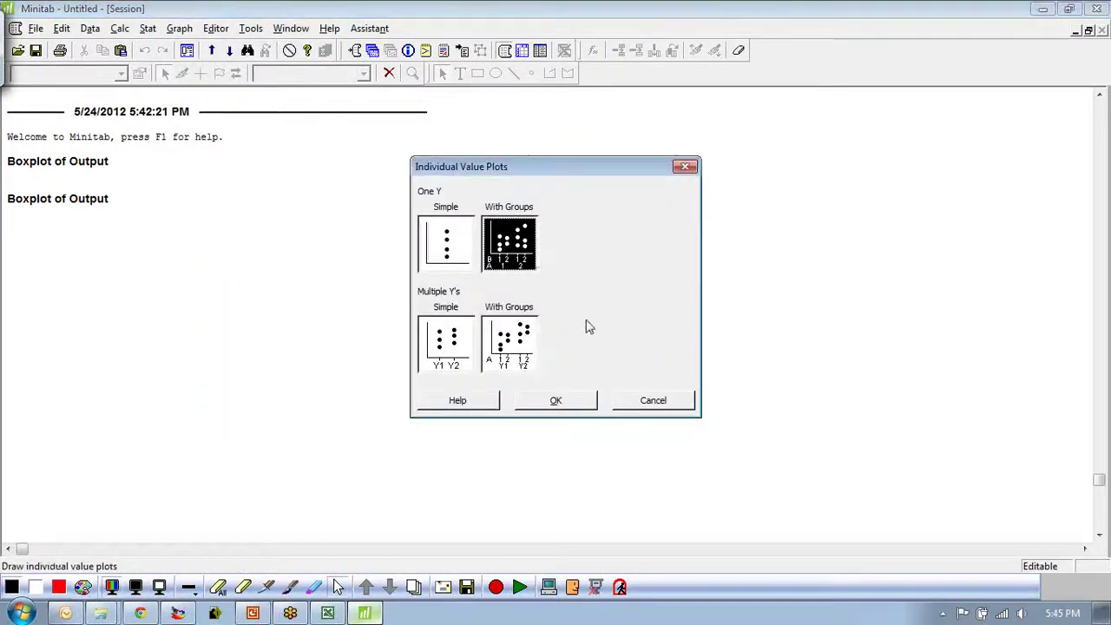
left_click(558, 401)
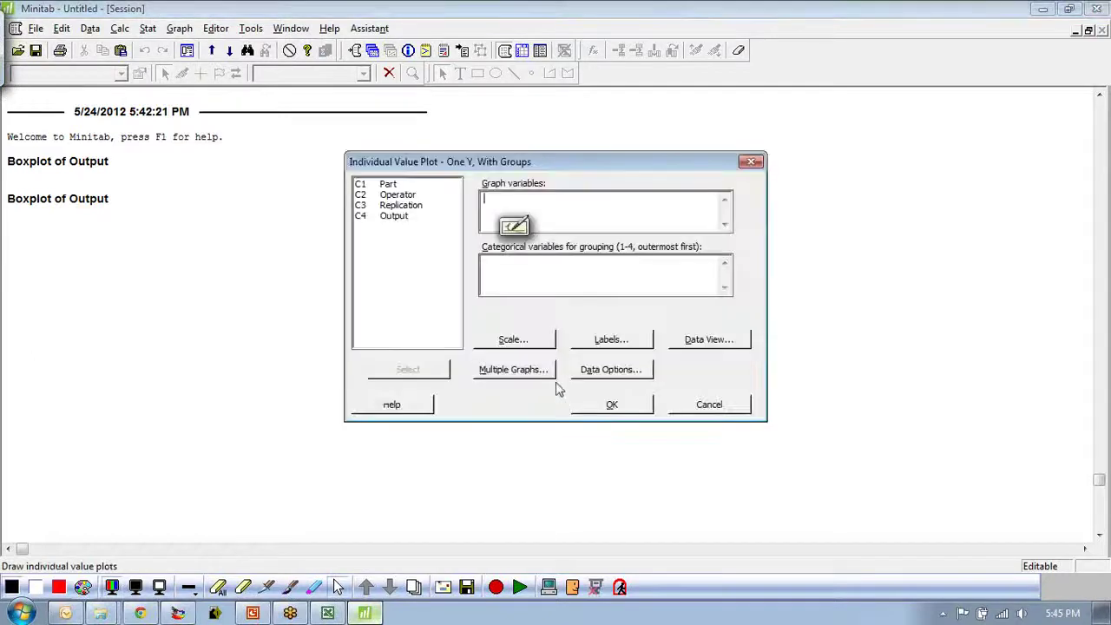
double_click(394, 216)
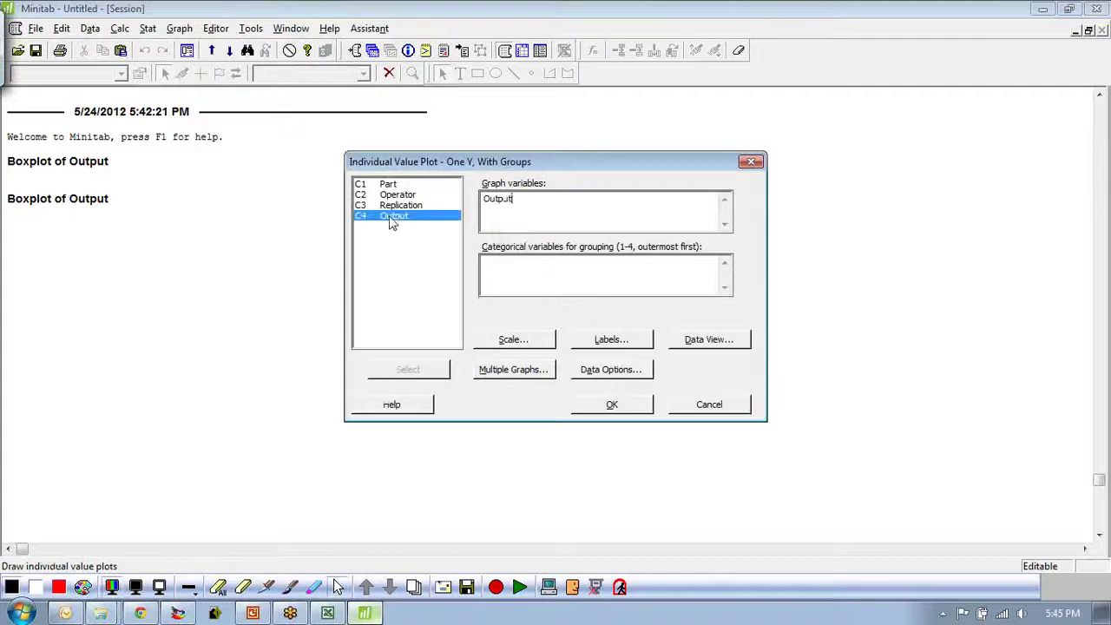
left_click(508, 279)
double_click(395, 185)
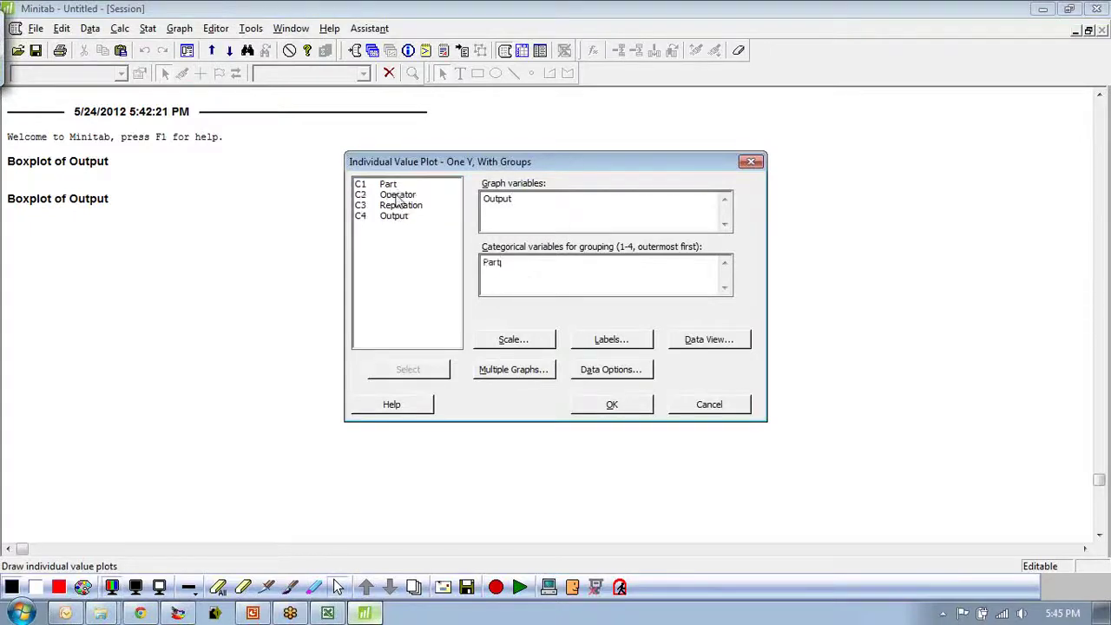
double_click(397, 196)
left_click(632, 409)
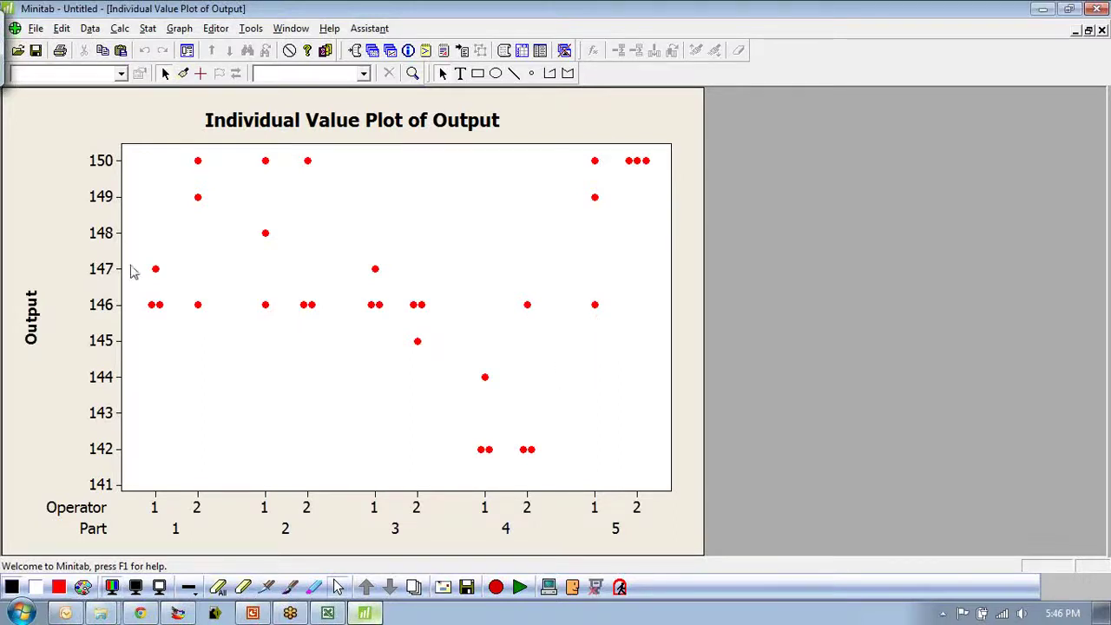
Recreate the grouped boxplot of Output by Part and Operator, keeping the variables already entered for it
left_click(176, 30)
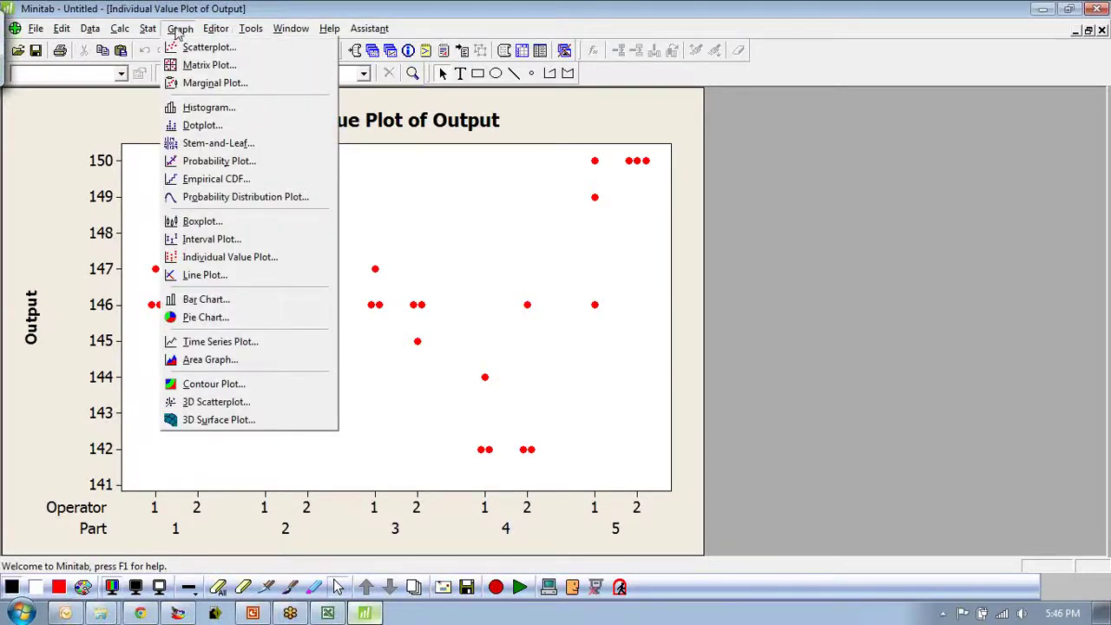
mouse_move(211, 31)
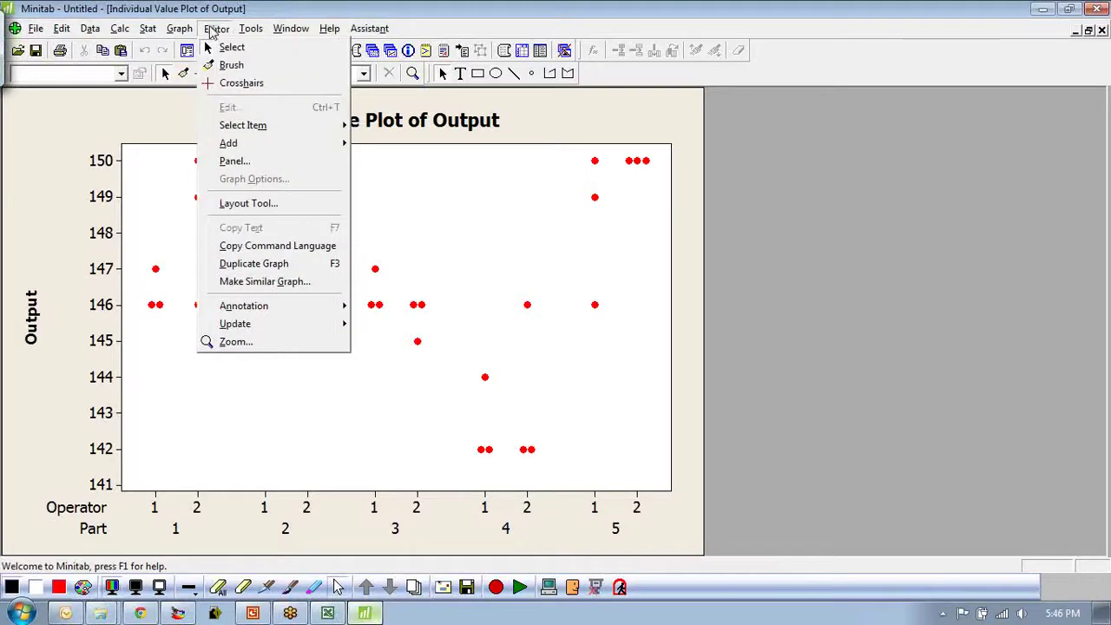
left_click(213, 31)
left_click(179, 28)
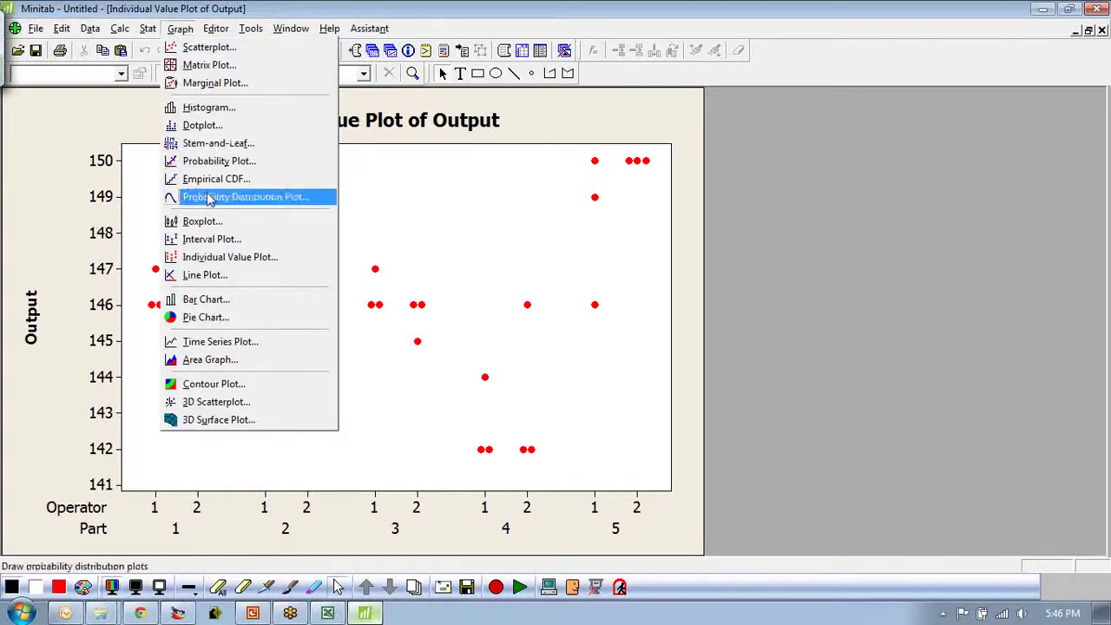
left_click(209, 224)
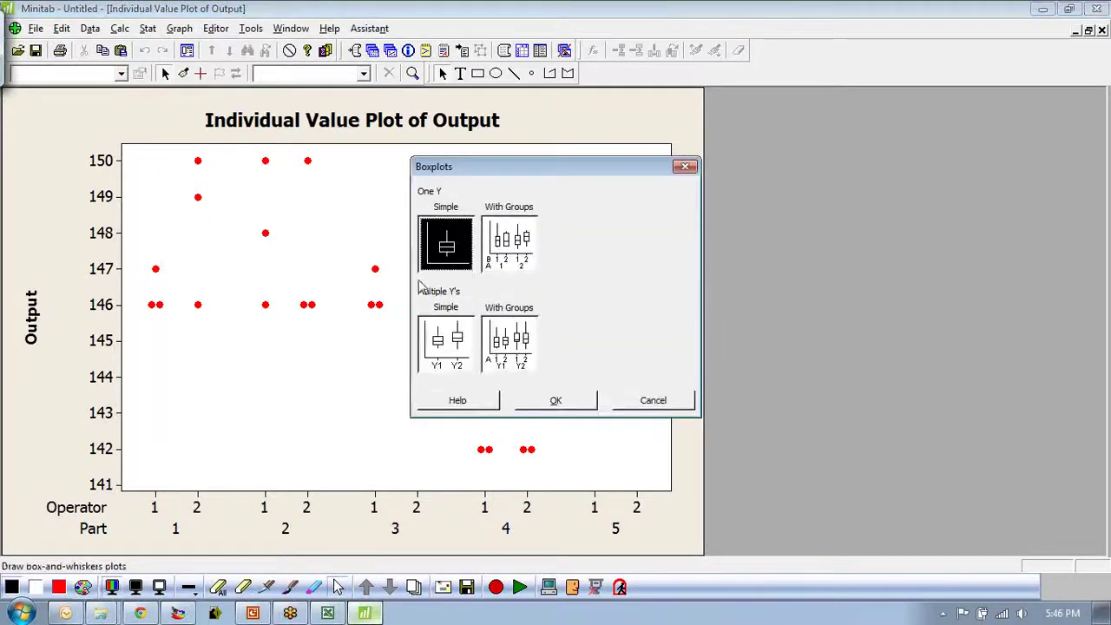
left_click(501, 241)
left_click(579, 406)
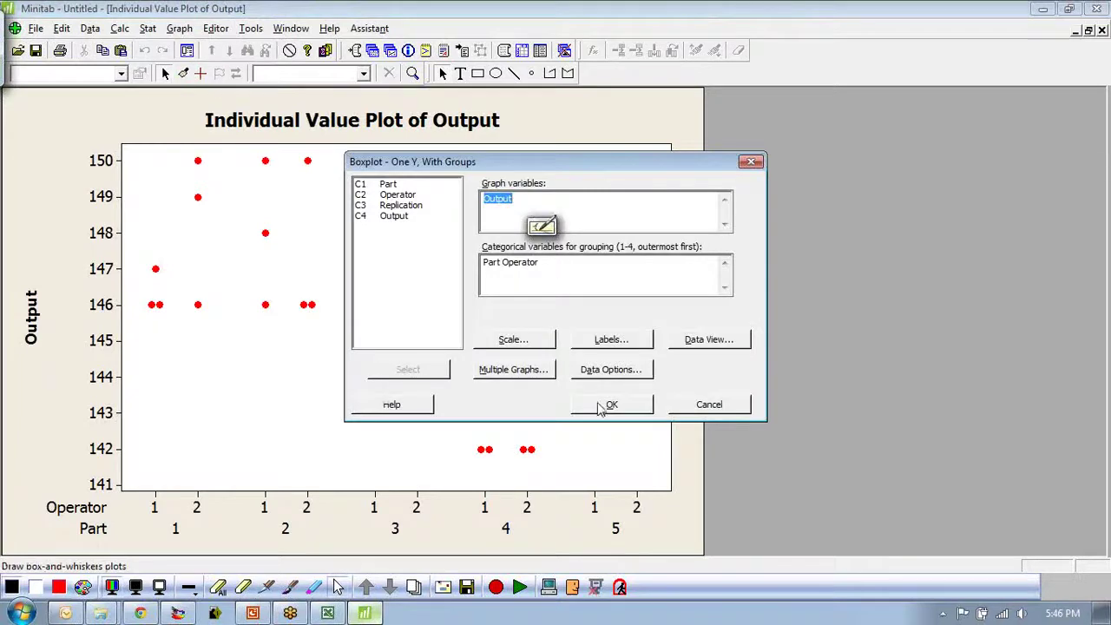
left_click(606, 405)
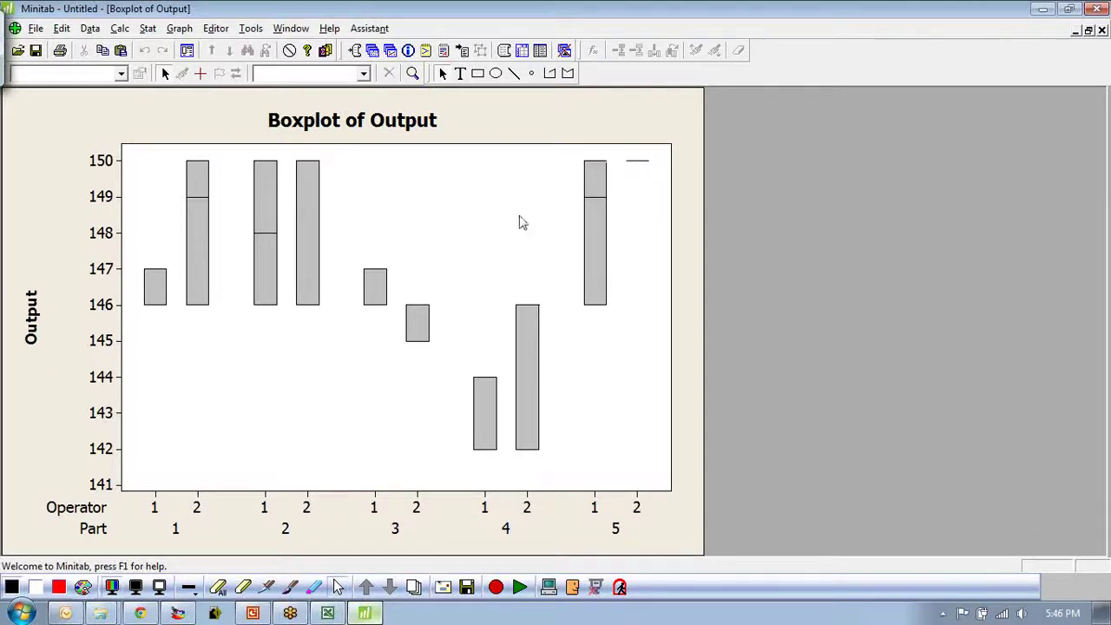
Create a one-Y boxplot with groups for Output, replacing Operator with Replication as the grouping variable within Part
left_click(169, 32)
mouse_move(145, 32)
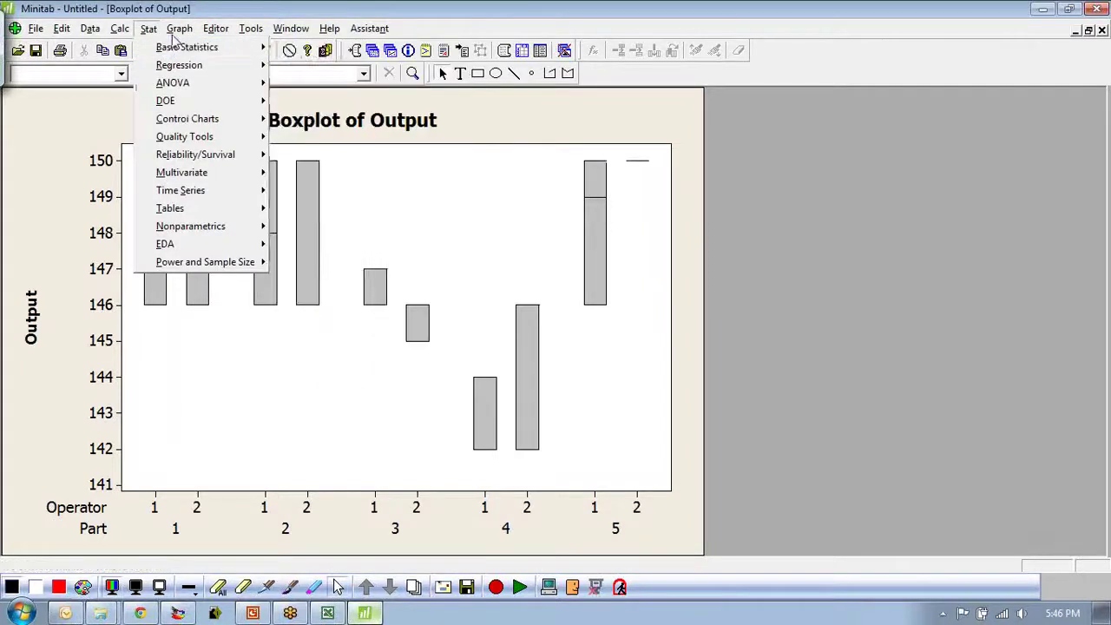
left_click(200, 222)
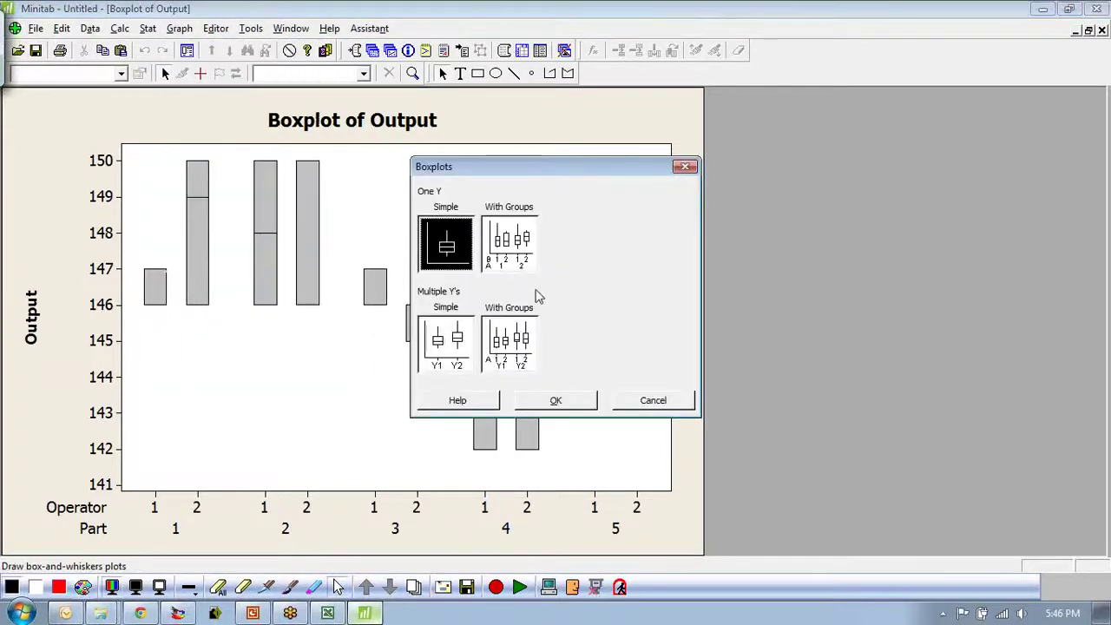
left_click(520, 247)
left_click(559, 328)
left_click(569, 261)
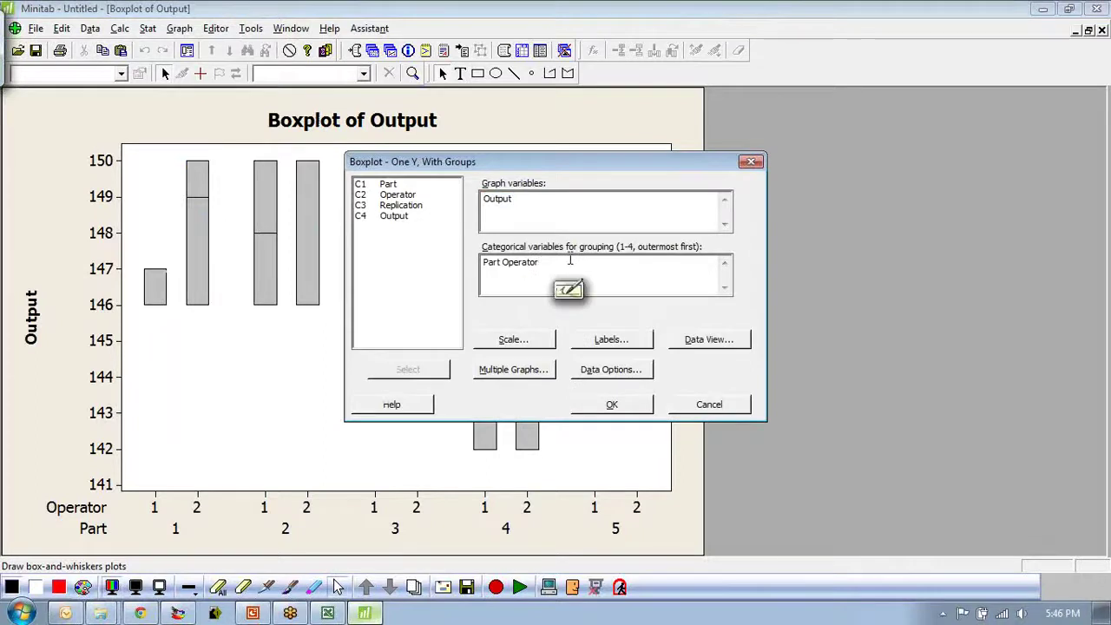
key("BackSpace")
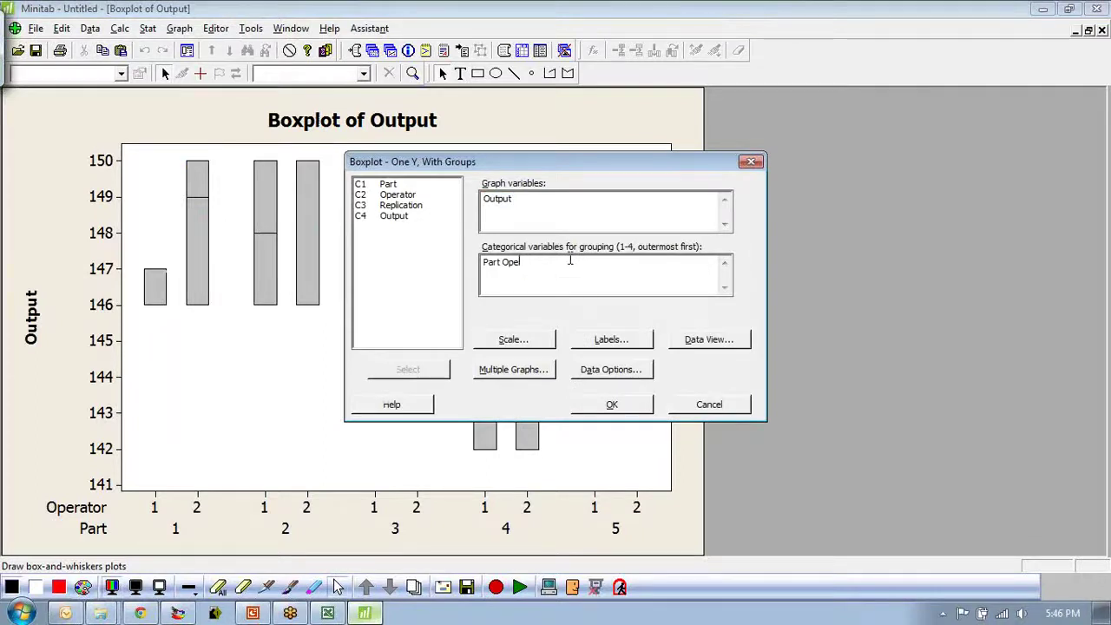
double_click(386, 206)
left_click(616, 405)
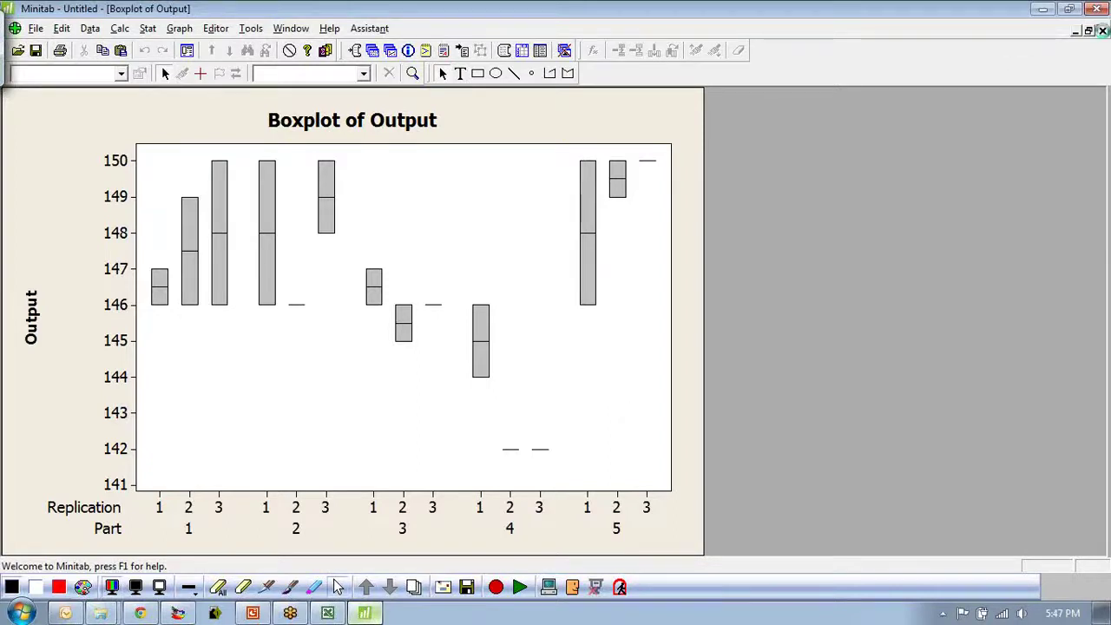
Close the Replication boxplot, the Operator boxplot and the individual value plot without saving them to separate files
left_click(1101, 31)
left_click(633, 328)
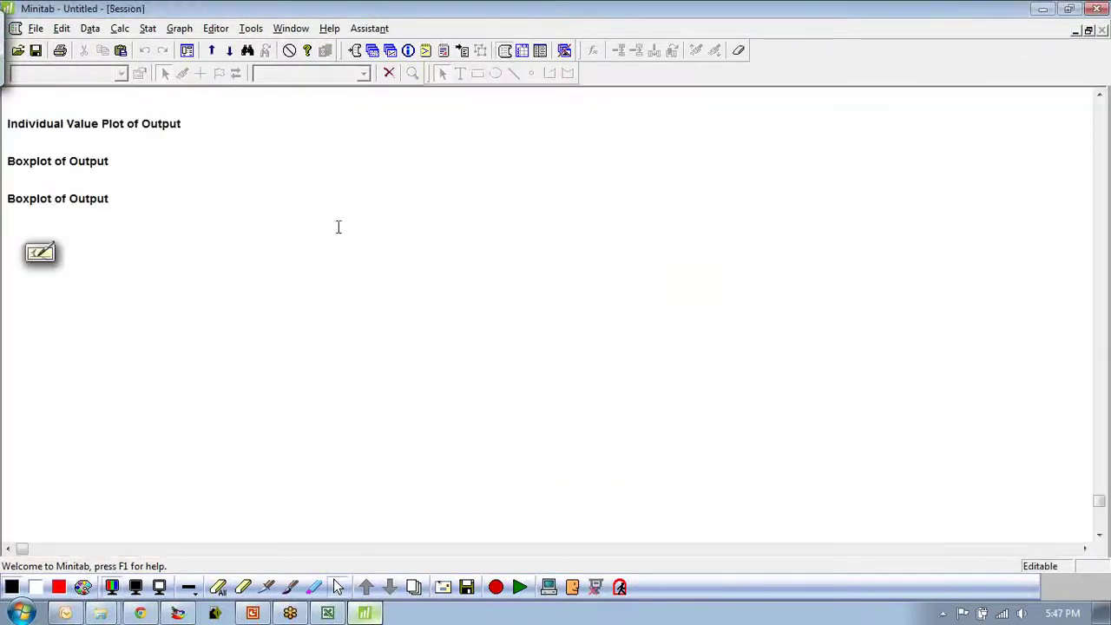
left_click(1088, 31)
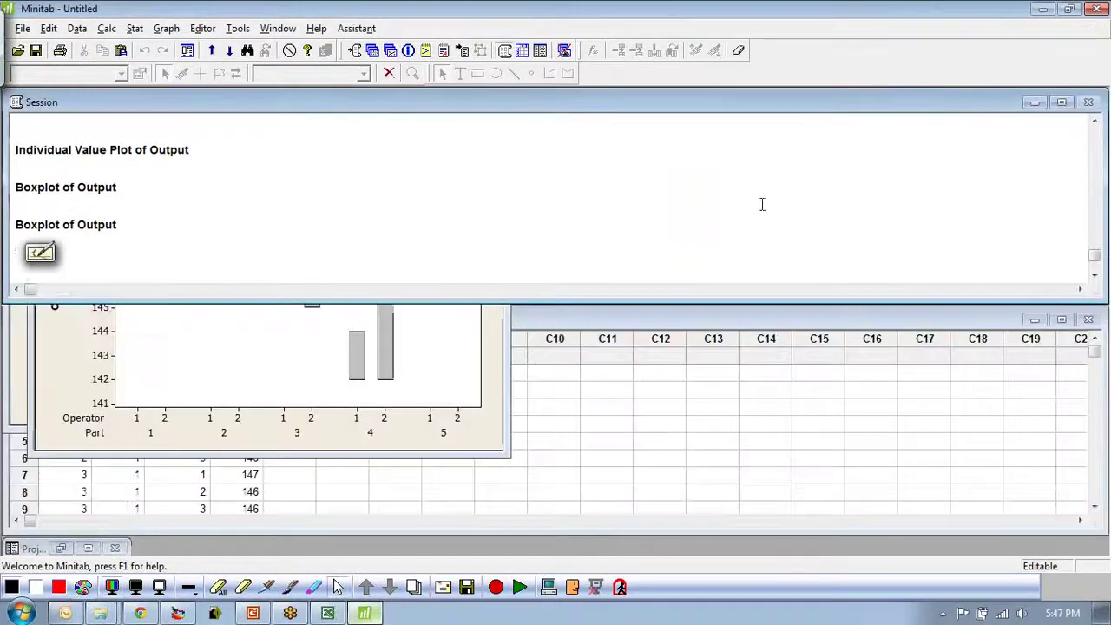
left_click(432, 427)
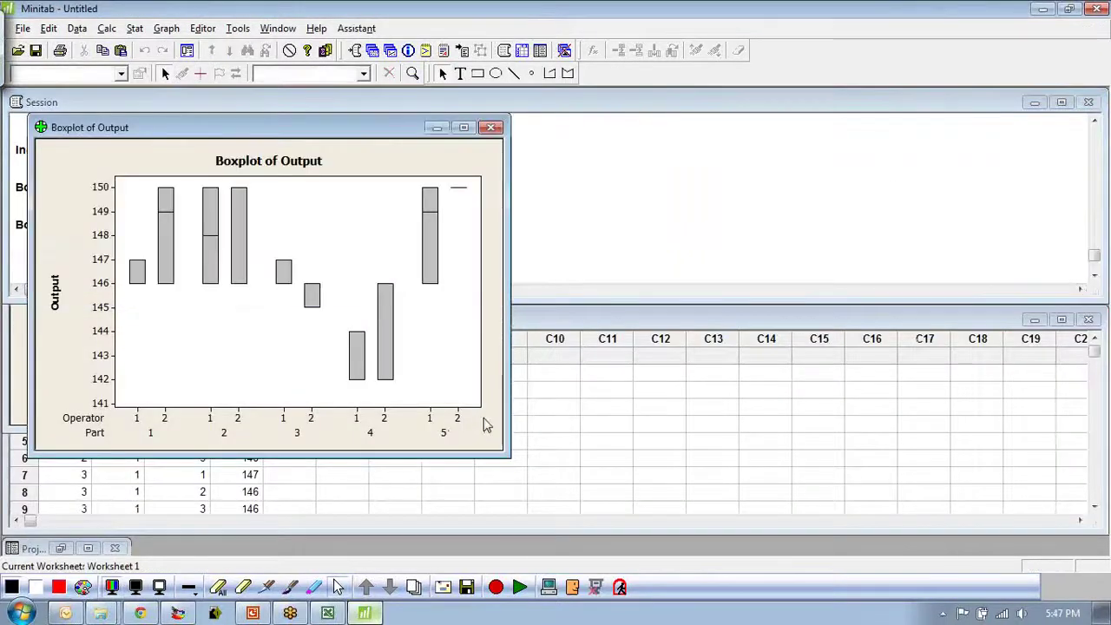
left_click(490, 127)
left_click(629, 333)
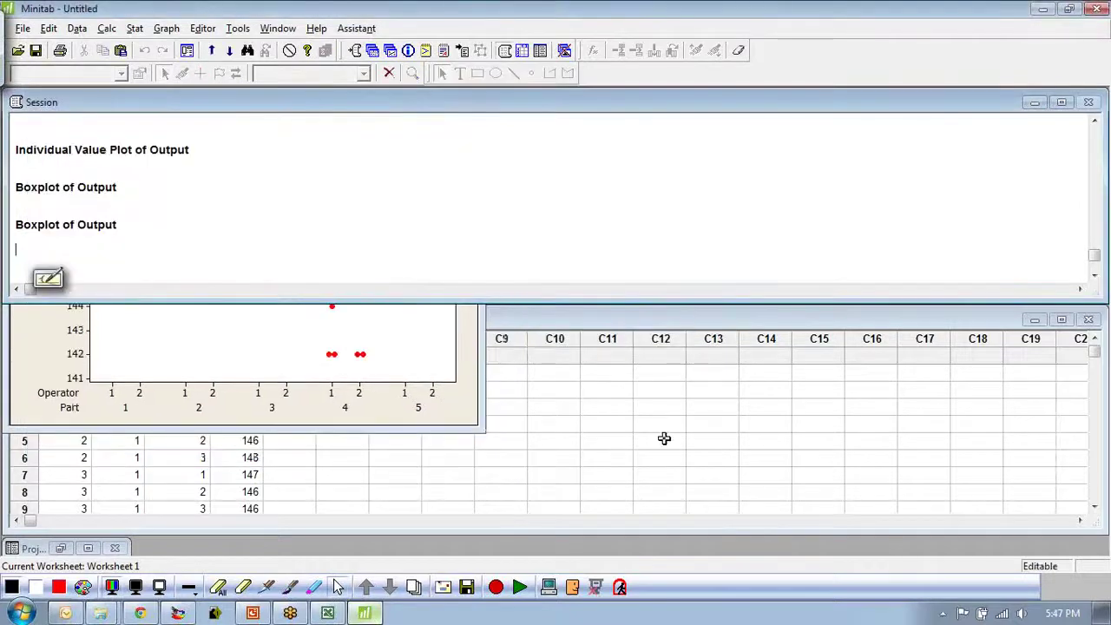
left_click(364, 297)
left_click(468, 102)
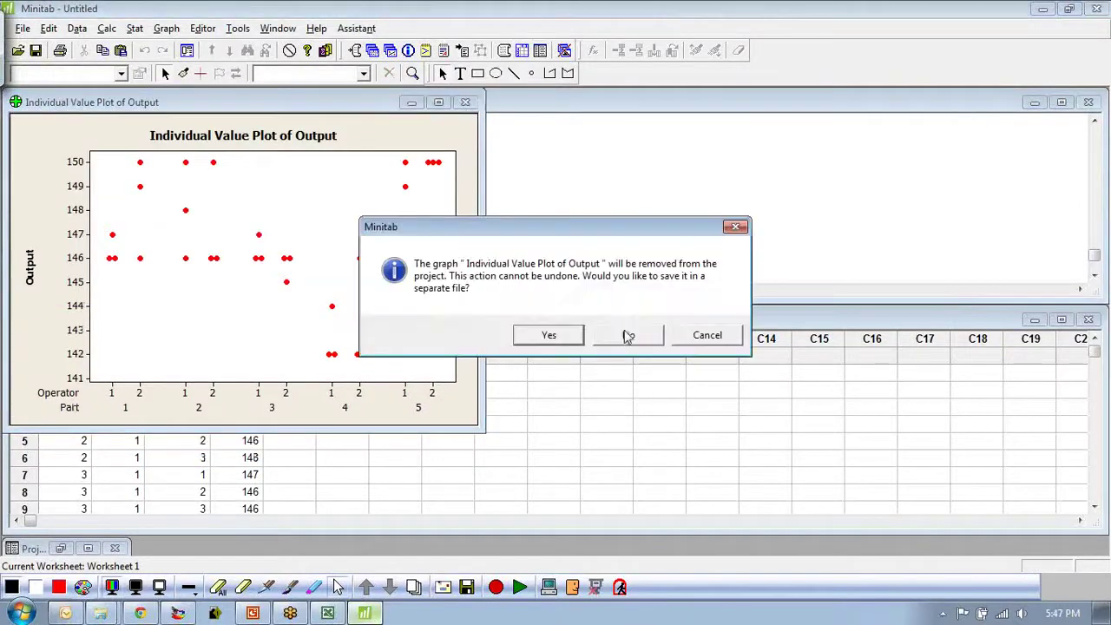
left_click(629, 332)
left_click(607, 373)
Run a nested Gage R&R study with Part as part numbers, Operator as operators and Output as measurement data, and maximize its graph
left_click(135, 29)
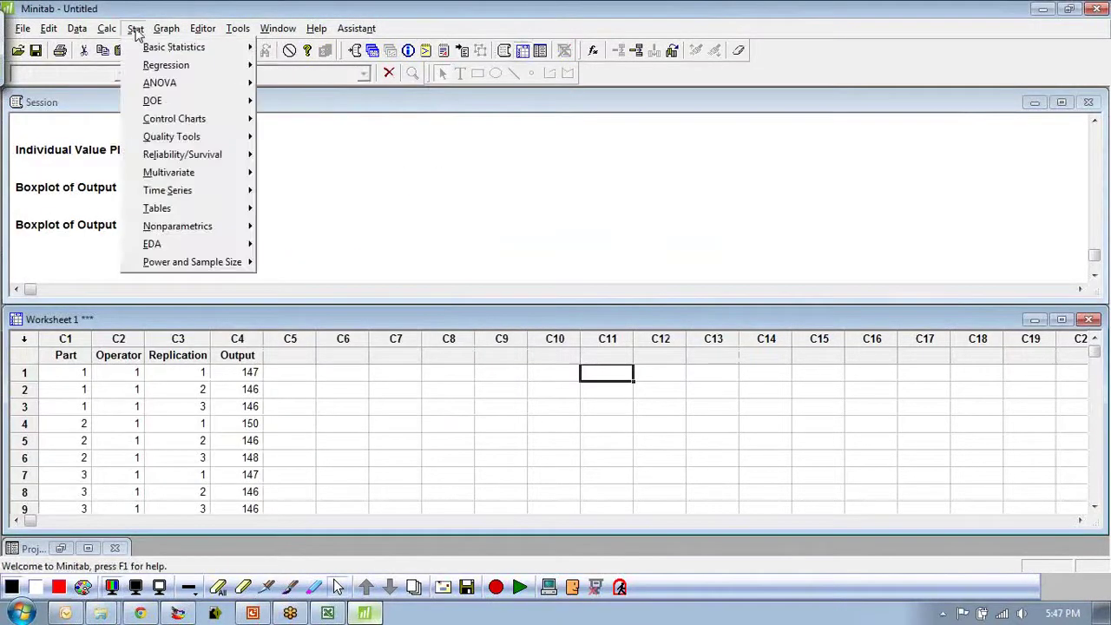
mouse_move(149, 143)
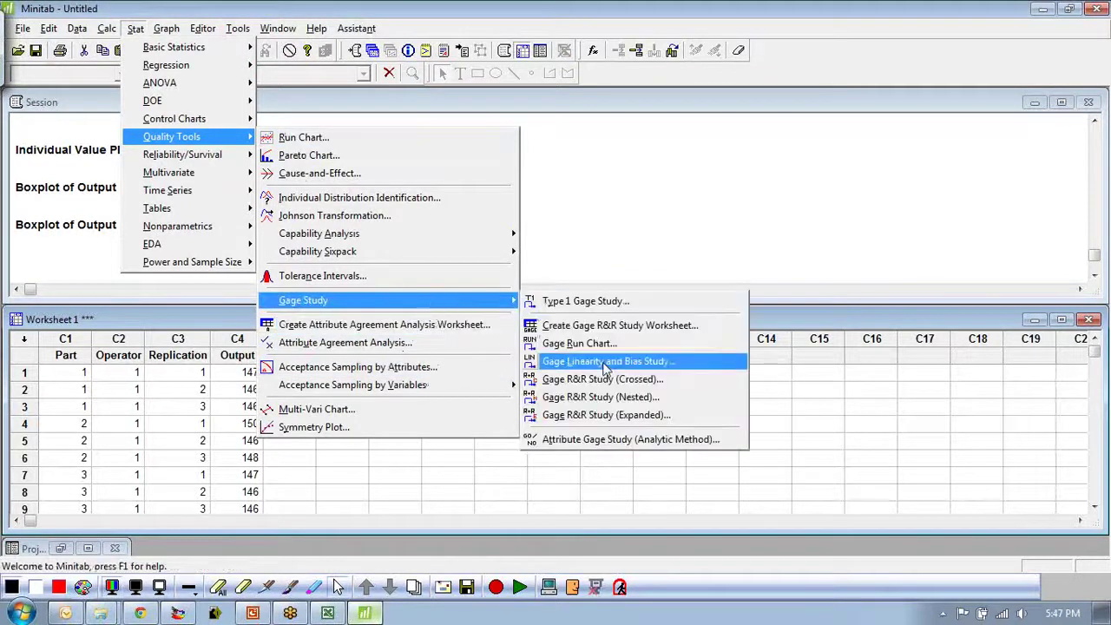
left_click(611, 392)
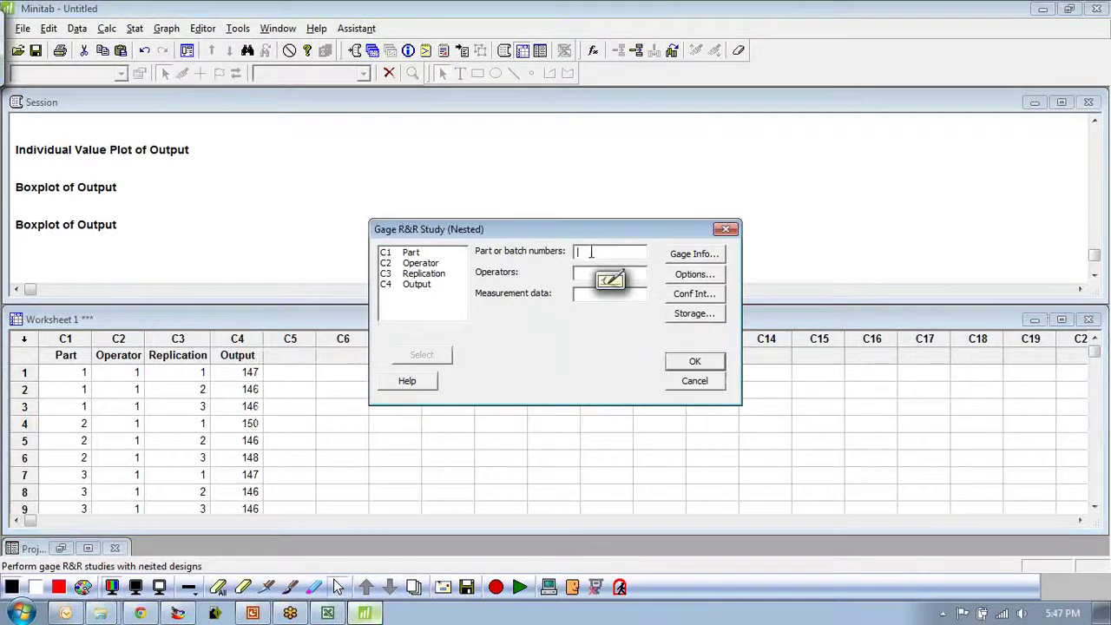
double_click(433, 263)
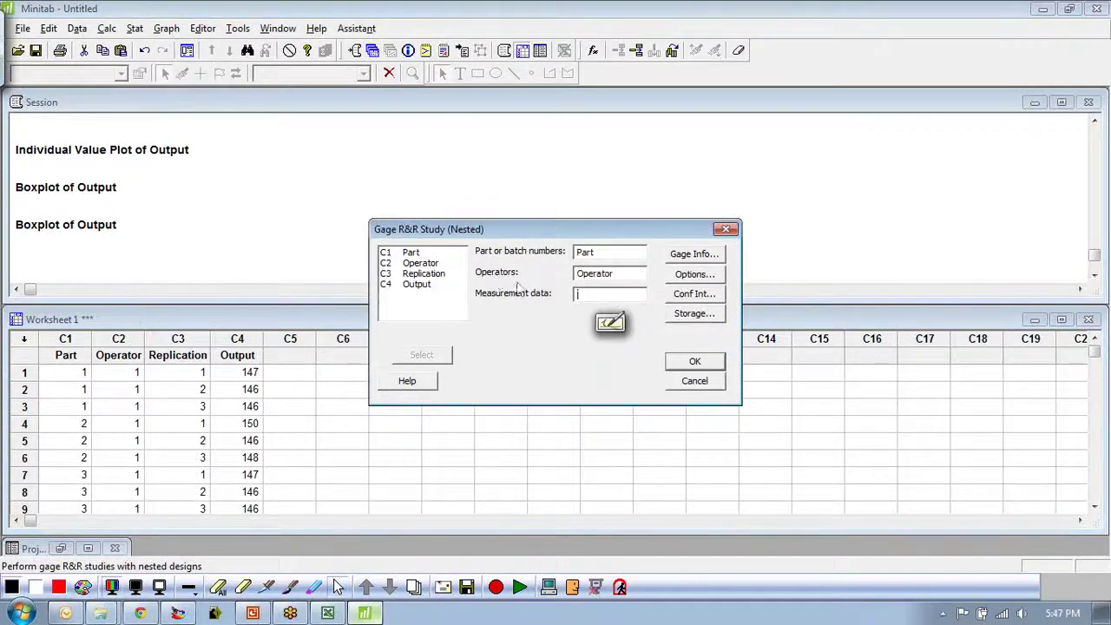
double_click(418, 286)
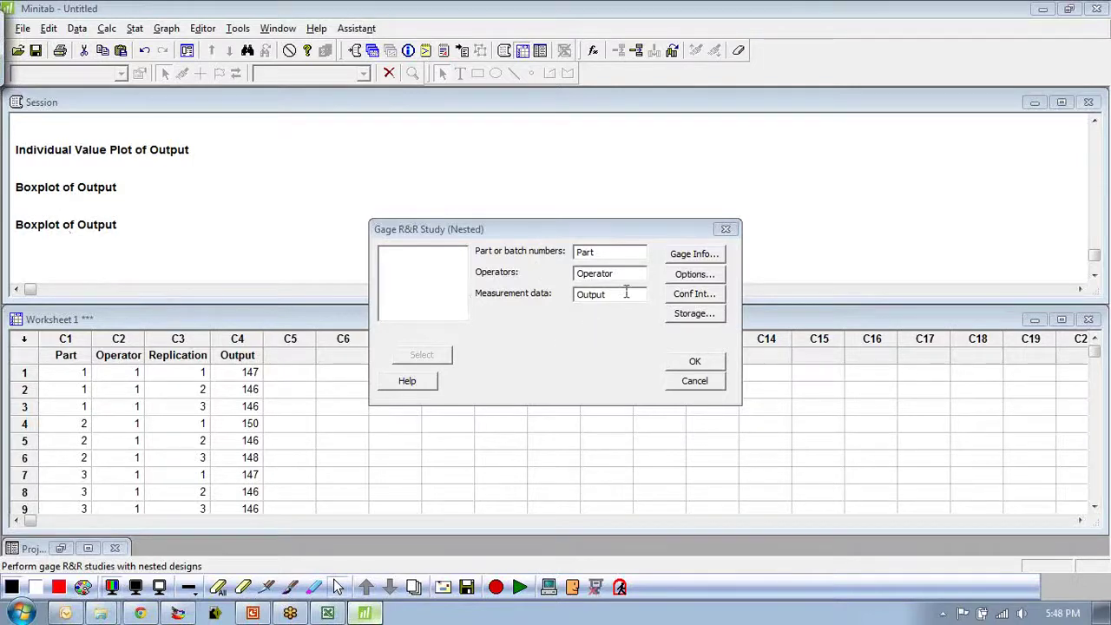
left_click(692, 361)
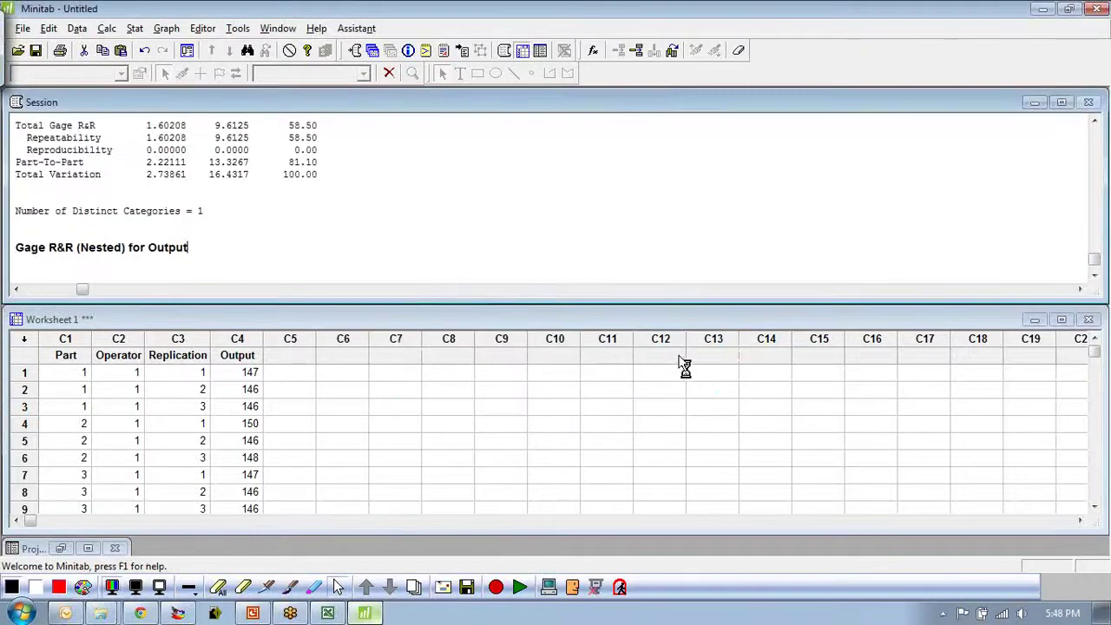
left_click(446, 104)
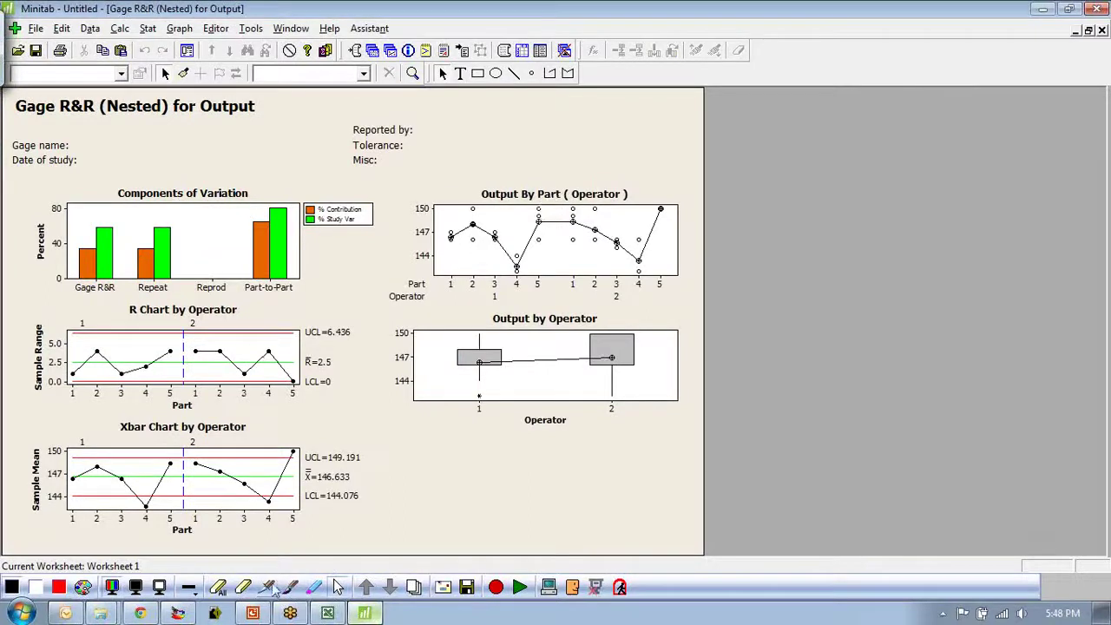
Circle the Gage R&R and Part-to-Part bars in the Components of Variation chart with the annotation brush, and clear the ink
left_click(83, 588)
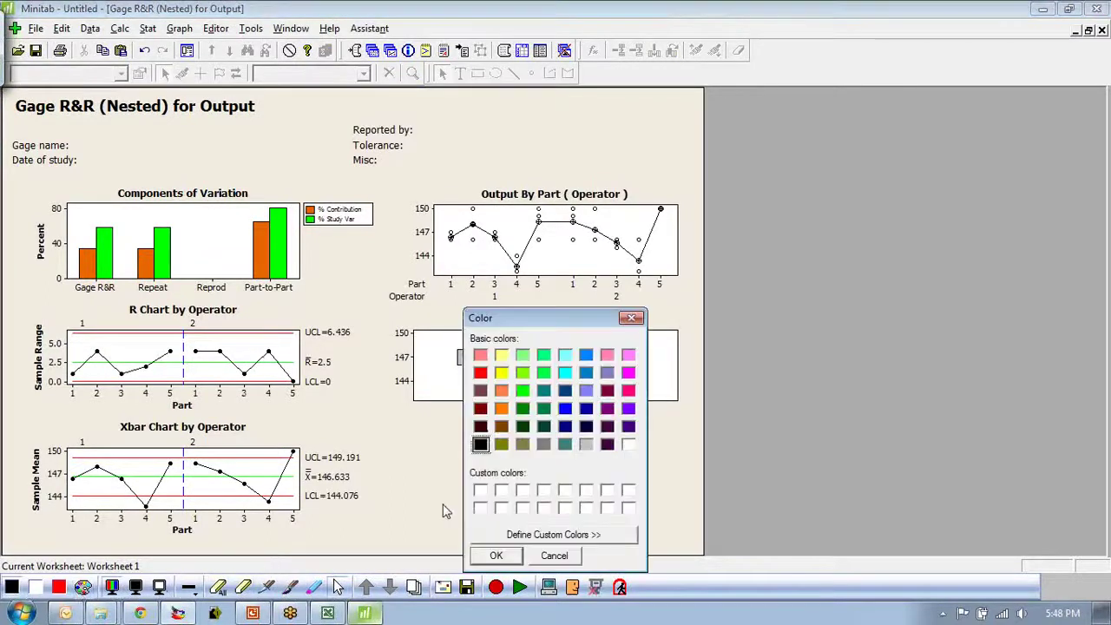
left_click(555, 557)
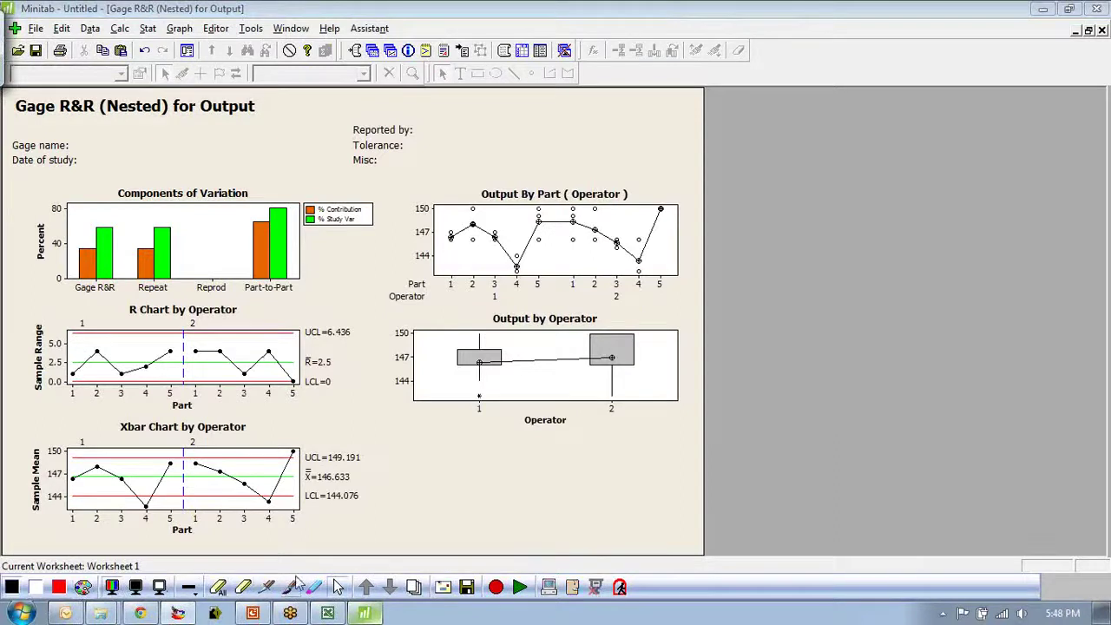
left_click(293, 585)
mouse_move(95, 217)
left_mouse_down()
mouse_move(57, 252)
mouse_move(106, 292)
mouse_move(99, 213)
left_mouse_up()
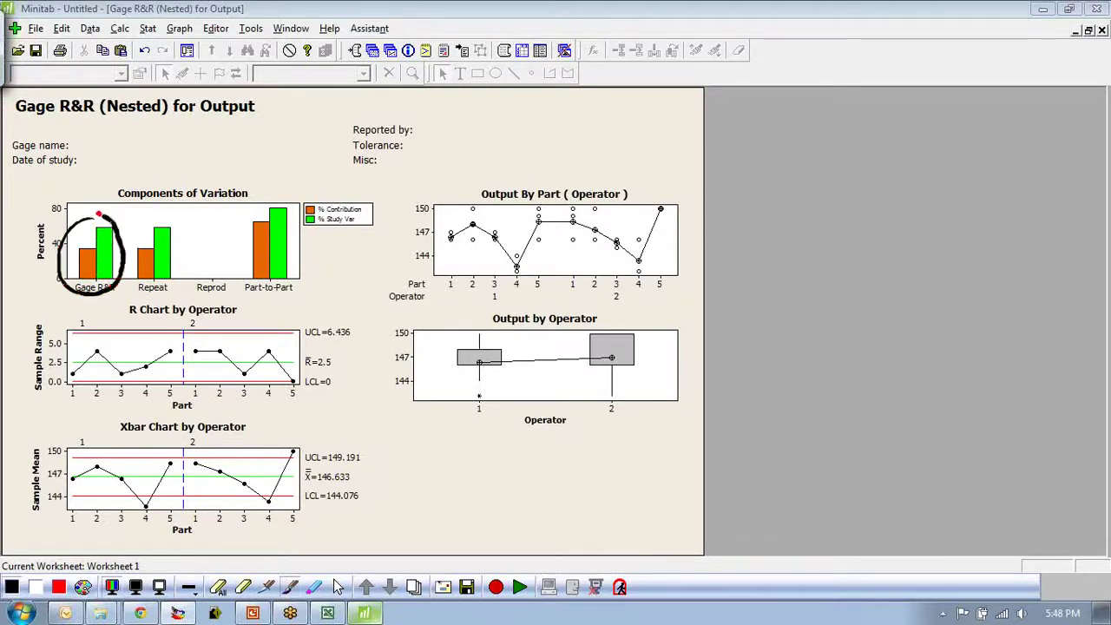
mouse_move(283, 202)
left_mouse_down()
mouse_move(251, 214)
mouse_move(279, 291)
mouse_move(282, 210)
left_mouse_up()
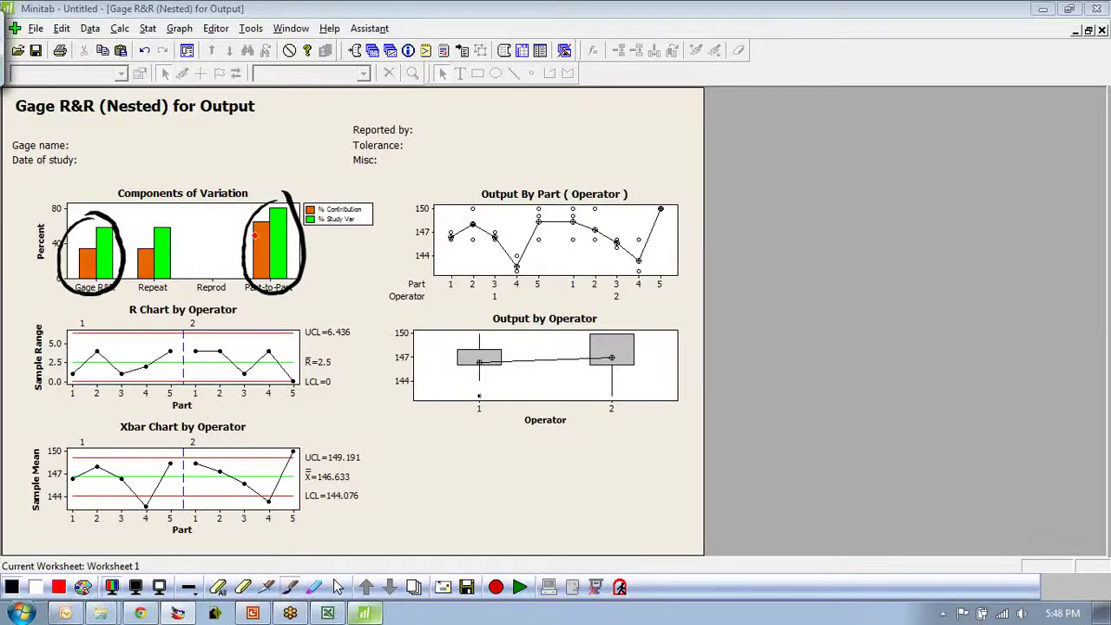
left_click(219, 590)
left_click(587, 330)
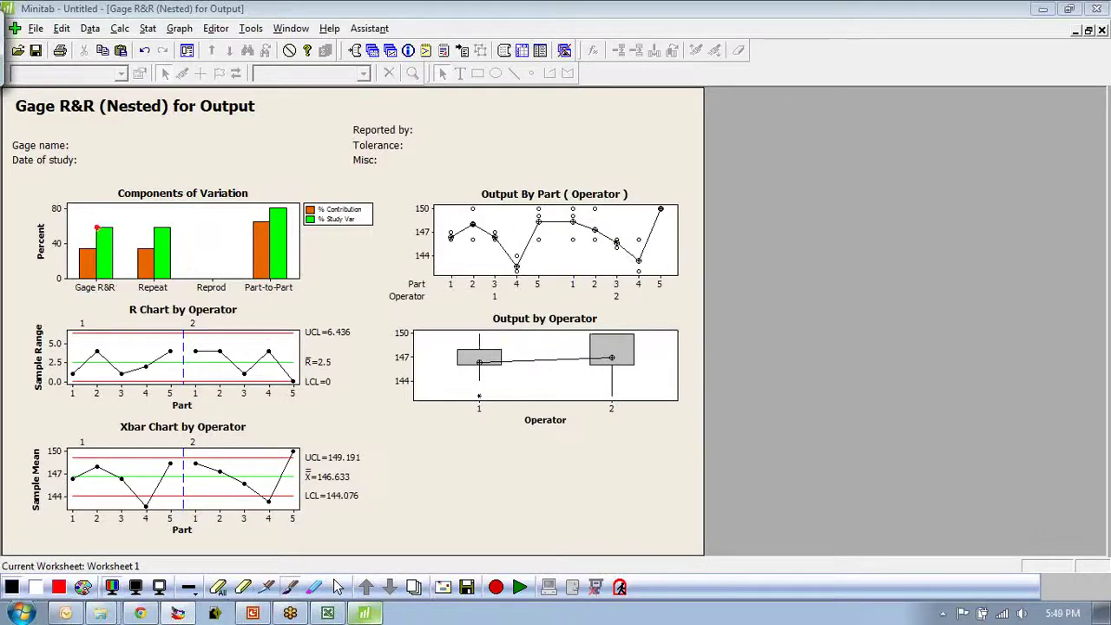
Circle only the Gage R&R bars in the Components of Variation chart and erase the mark
mouse_move(97, 227)
left_mouse_down()
mouse_move(74, 283)
mouse_move(125, 236)
left_mouse_up()
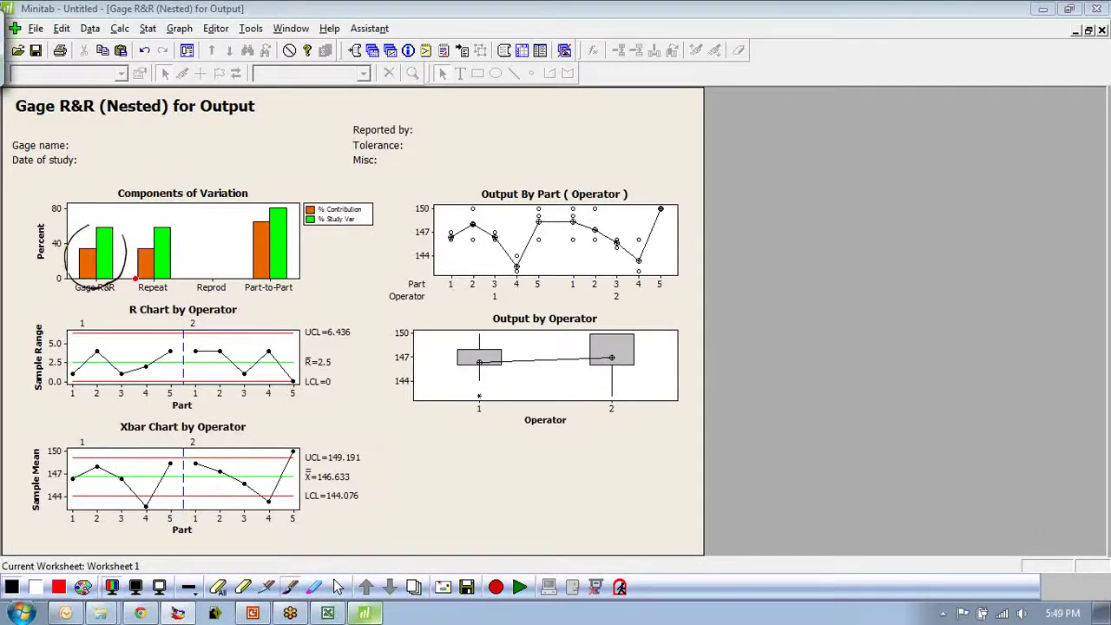
left_click(243, 587)
left_click(111, 282)
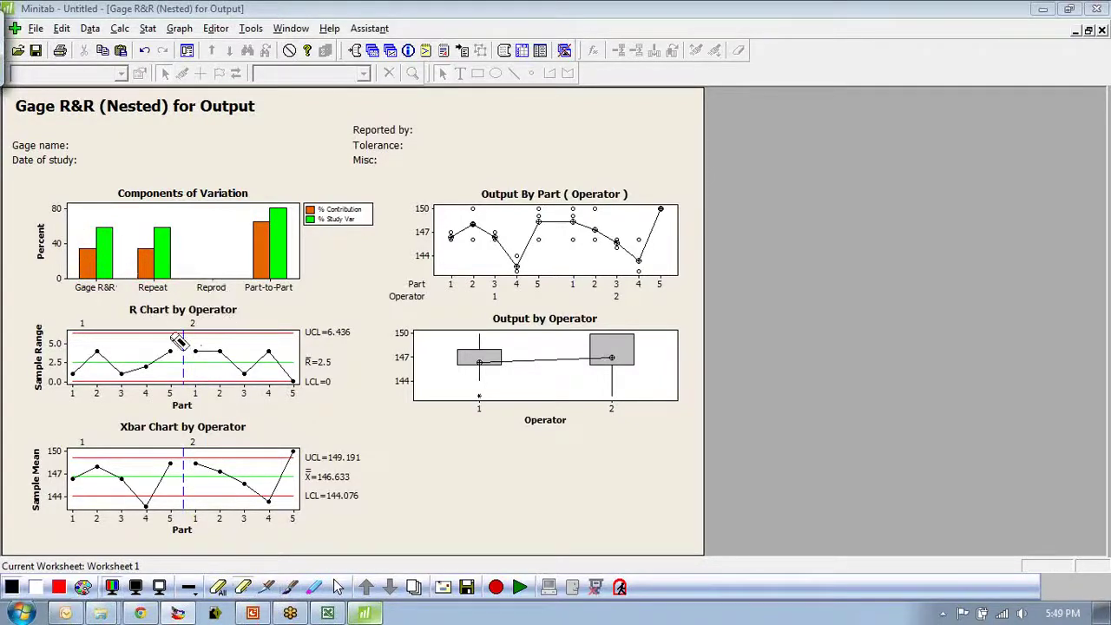
Circle the Repeat bars in the Components of Variation chart with the brush, and leave annotation mode
left_click(289, 586)
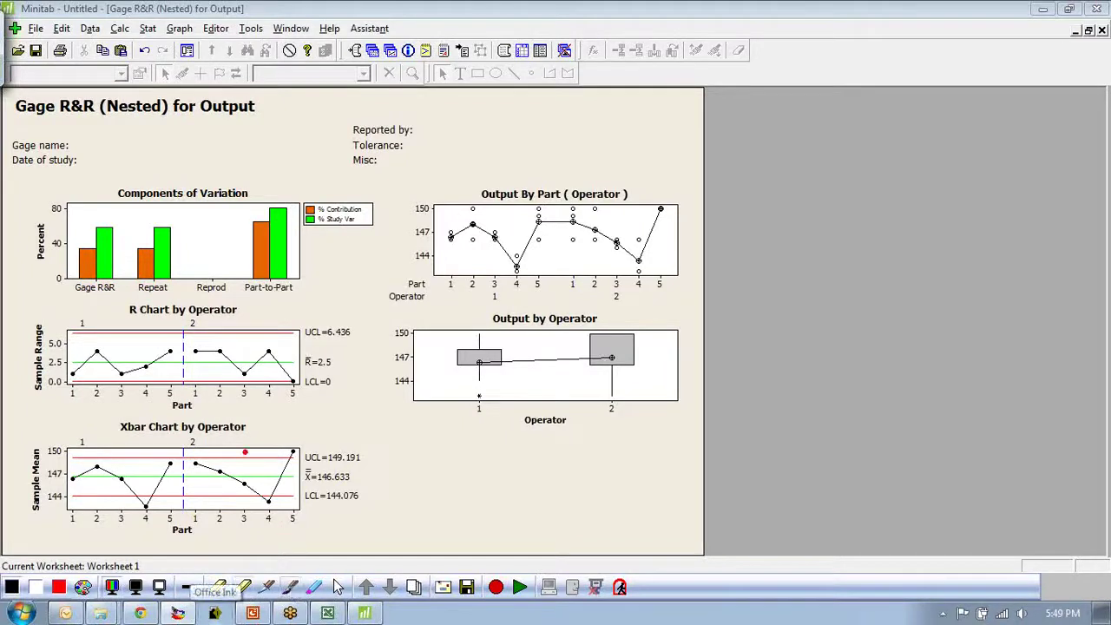
mouse_move(148, 218)
left_mouse_down()
mouse_move(127, 238)
mouse_move(147, 301)
mouse_move(187, 236)
mouse_move(125, 249)
left_mouse_up()
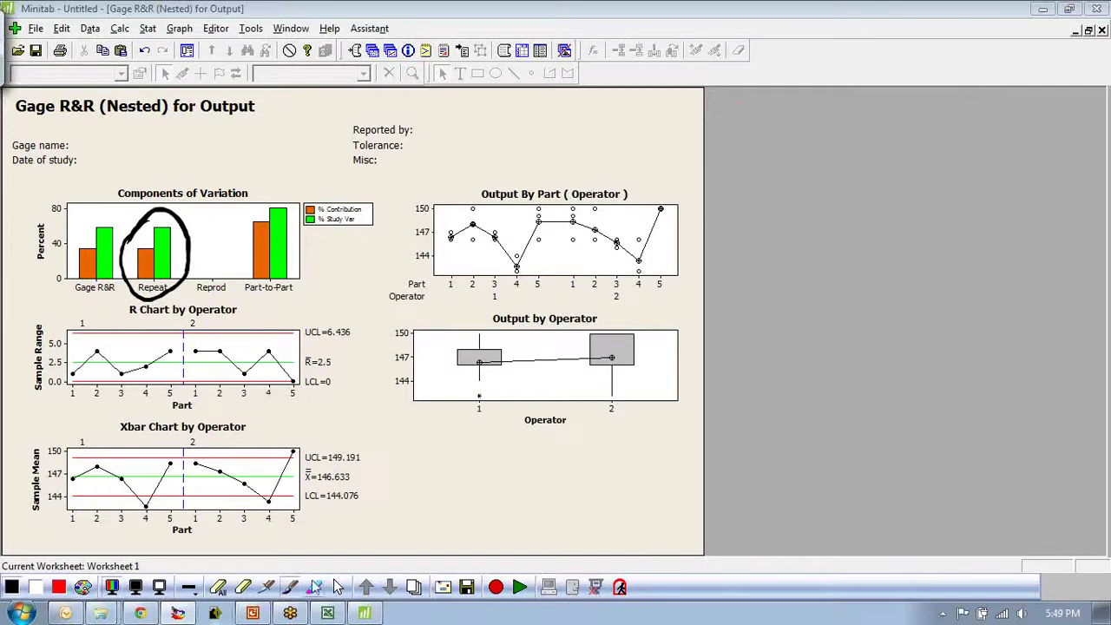
left_click(338, 586)
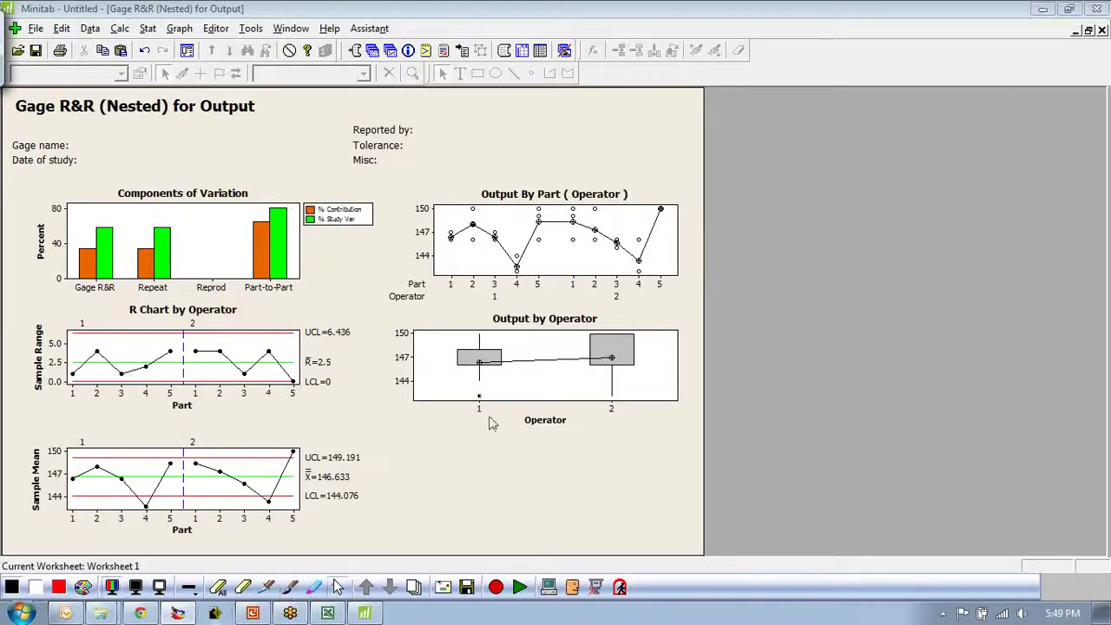
Restore the graph window to normal size and show the nested Gage R&R tables in the maximized session window
left_click(1088, 31)
left_click(576, 164)
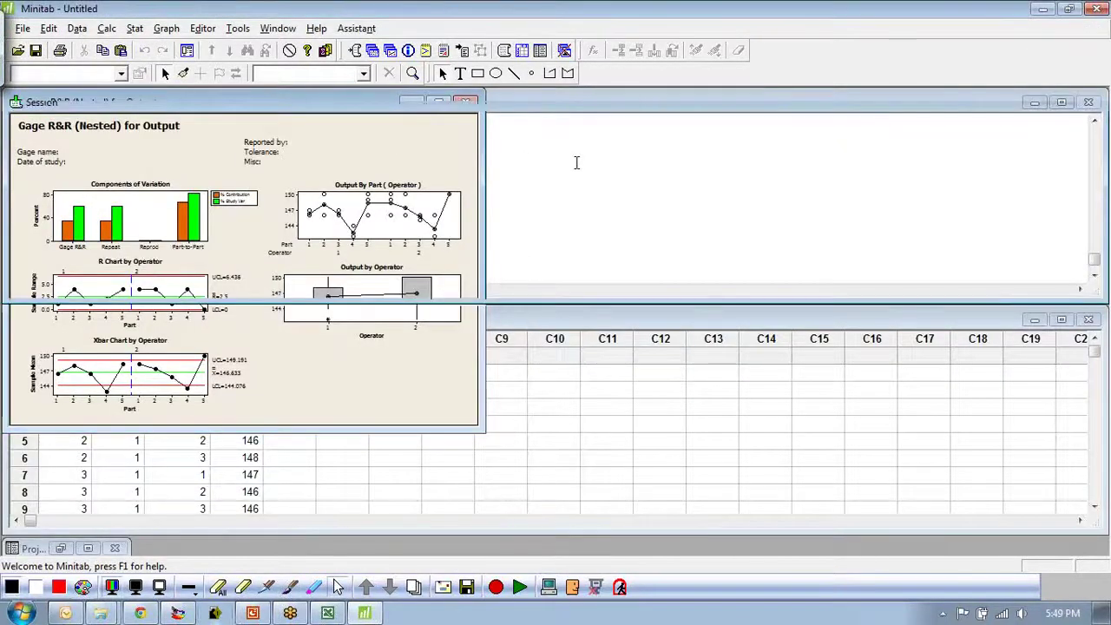
left_click(272, 368)
left_click(129, 228)
left_click(590, 206)
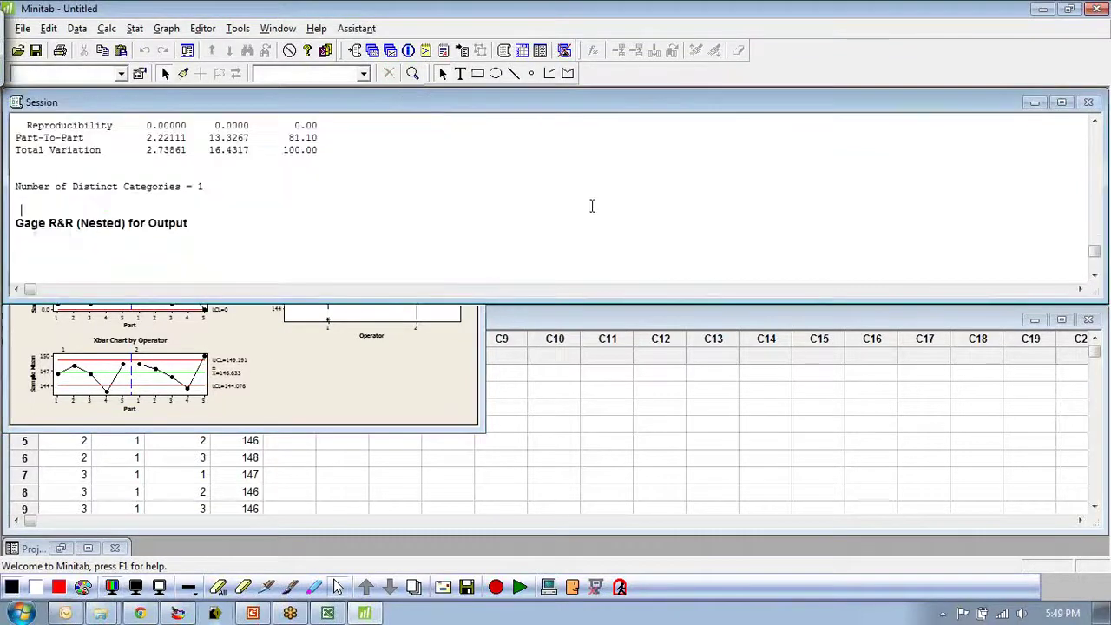
scroll(521, 218, "up", 4)
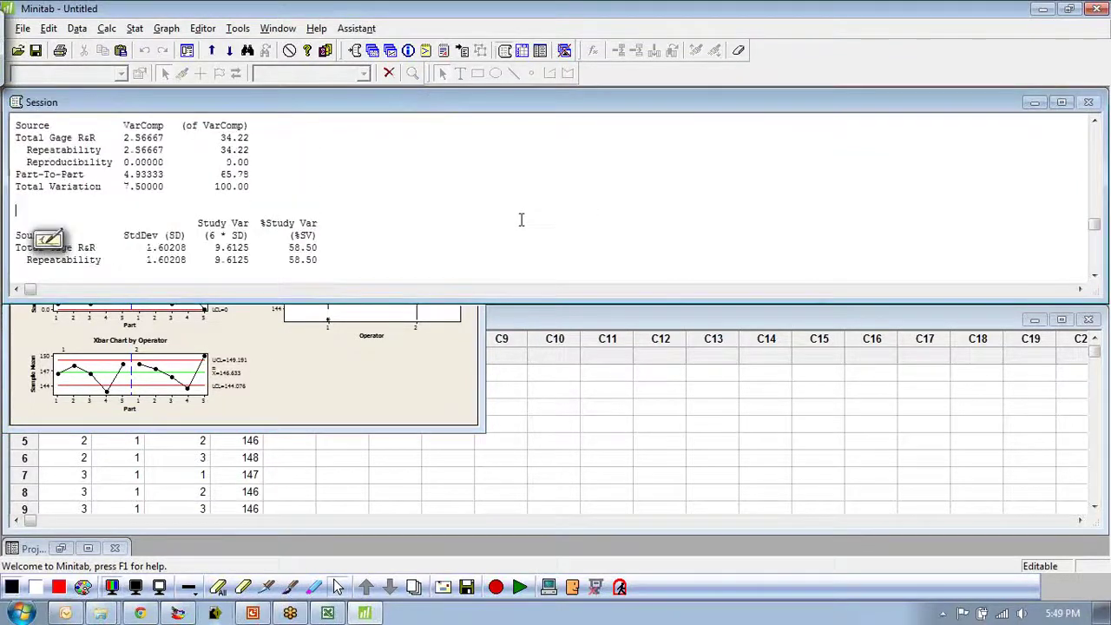
double_click(278, 105)
scroll(403, 278, "up", 2)
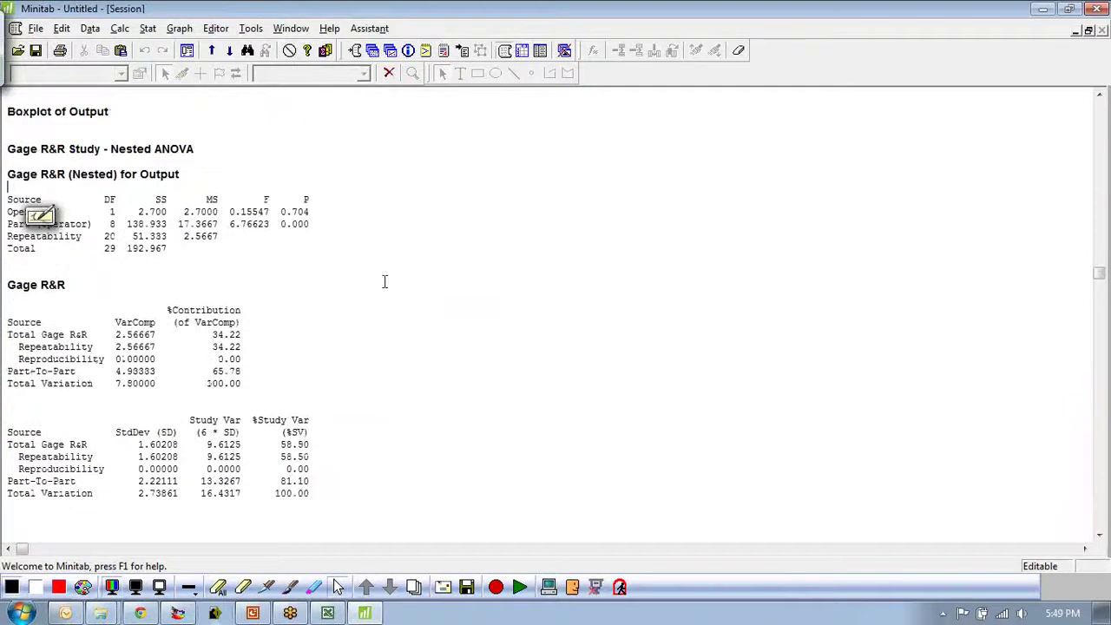
Examine the Part (Operator) P value and the Total Gage R&R percent contribution by highlighting them in the session output
left_click(31, 97)
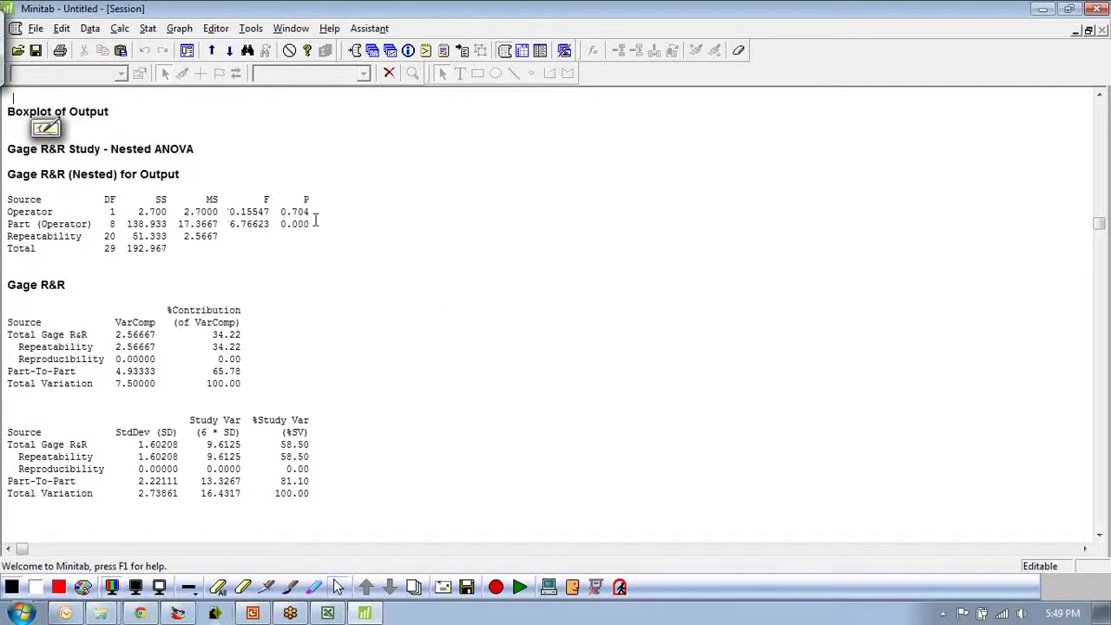
left_click_drag(314, 223, 289, 227)
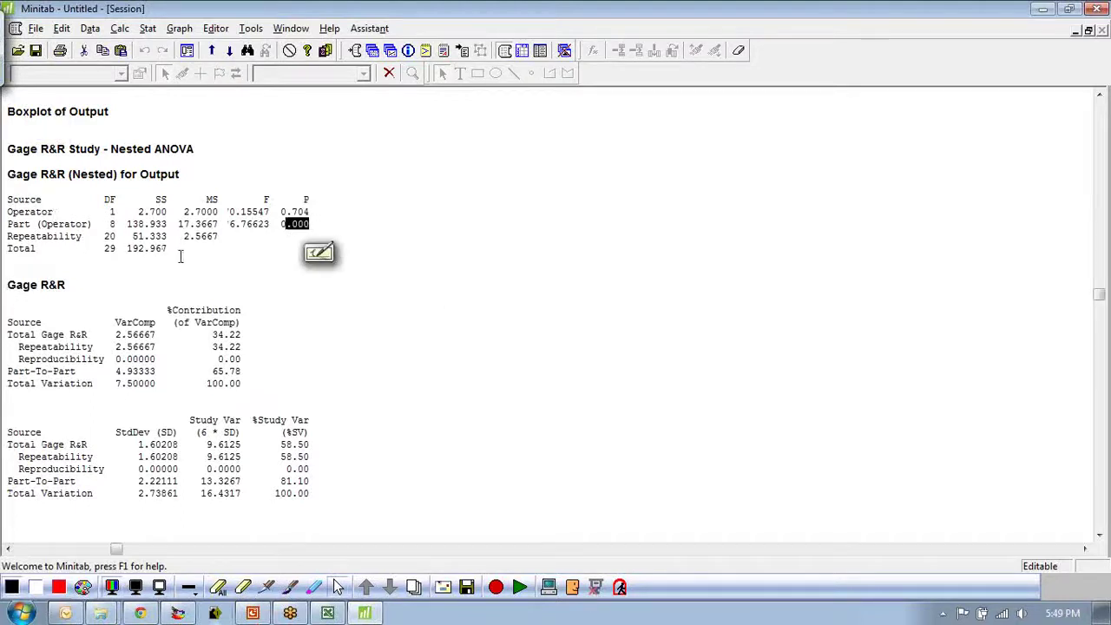
left_click(7, 330)
left_click_drag(6, 333, 214, 334)
left_click(247, 335)
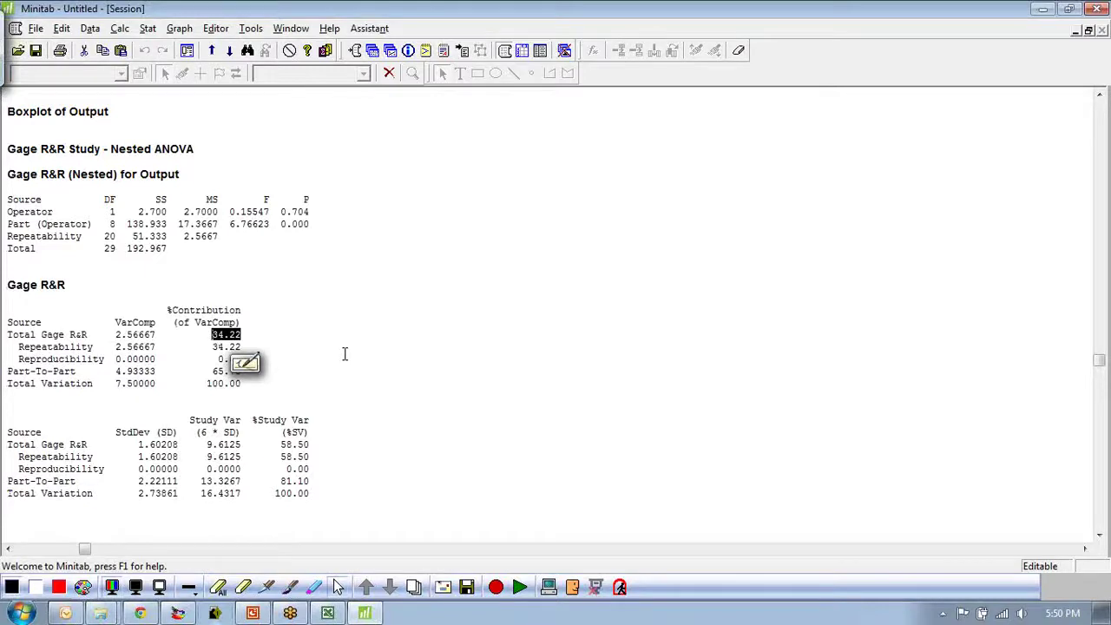
left_click(281, 399)
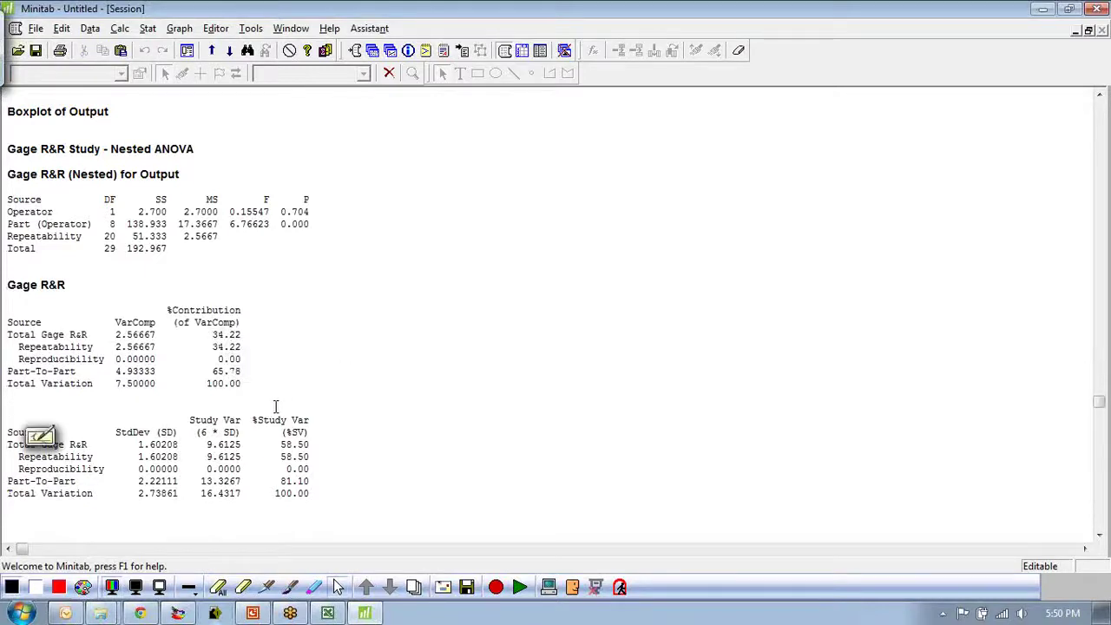
Examine the Repeatability percent contribution by highlighting it in the Gage R&R variance components table
left_click_drag(248, 346, 201, 347)
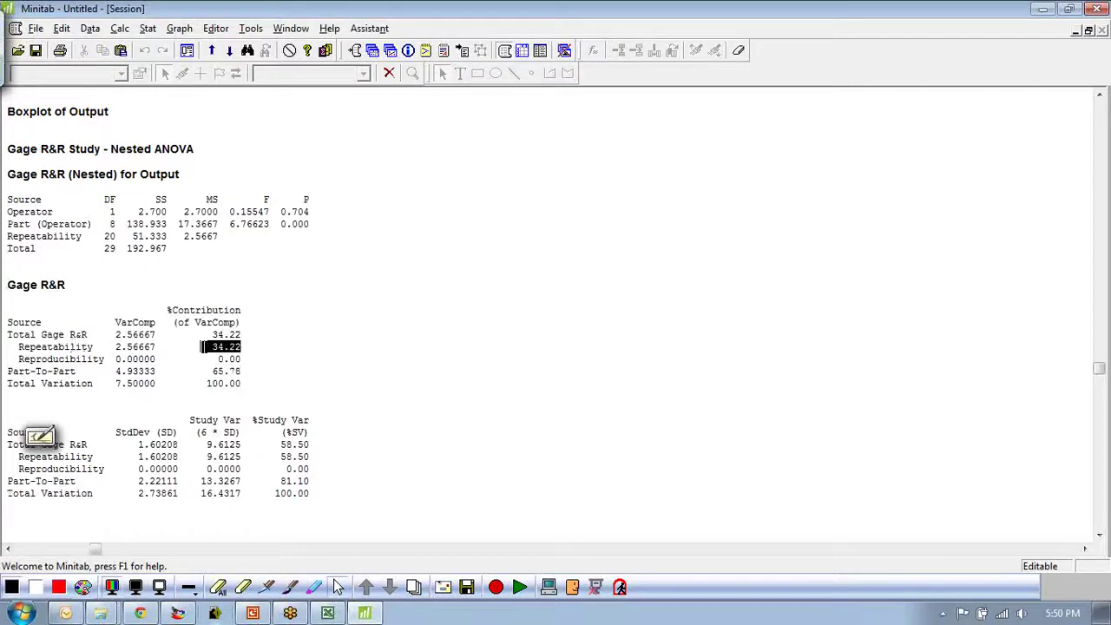
left_click(428, 447)
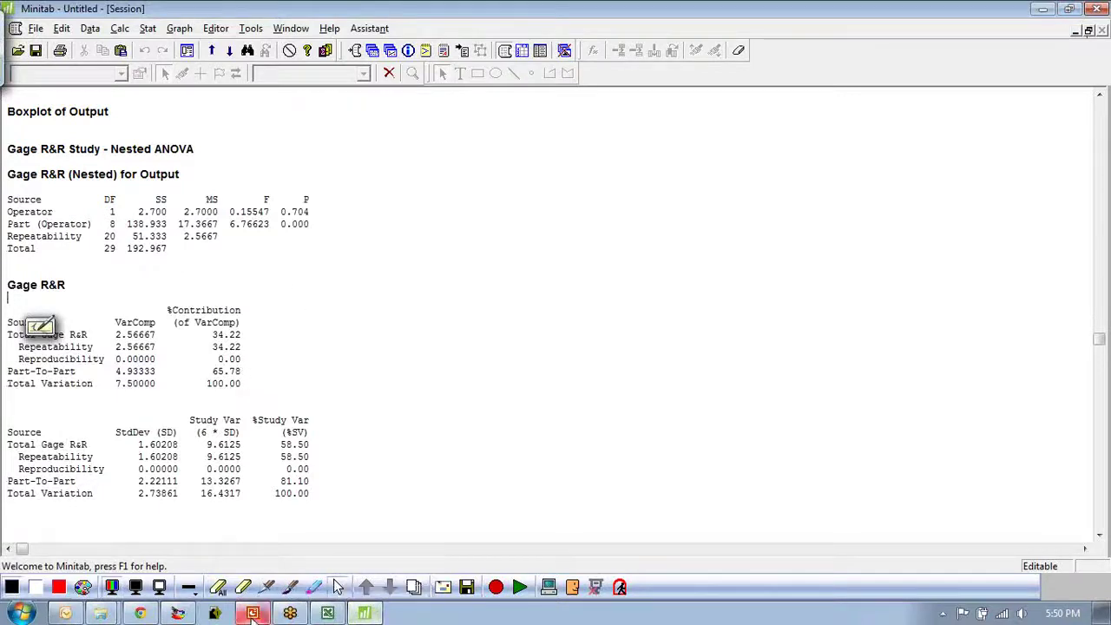
Switch to PowerPoint and start the slide show of 00 Week 7.ppt from slide 105 on crossed and nested designs
mouse_move(253, 614)
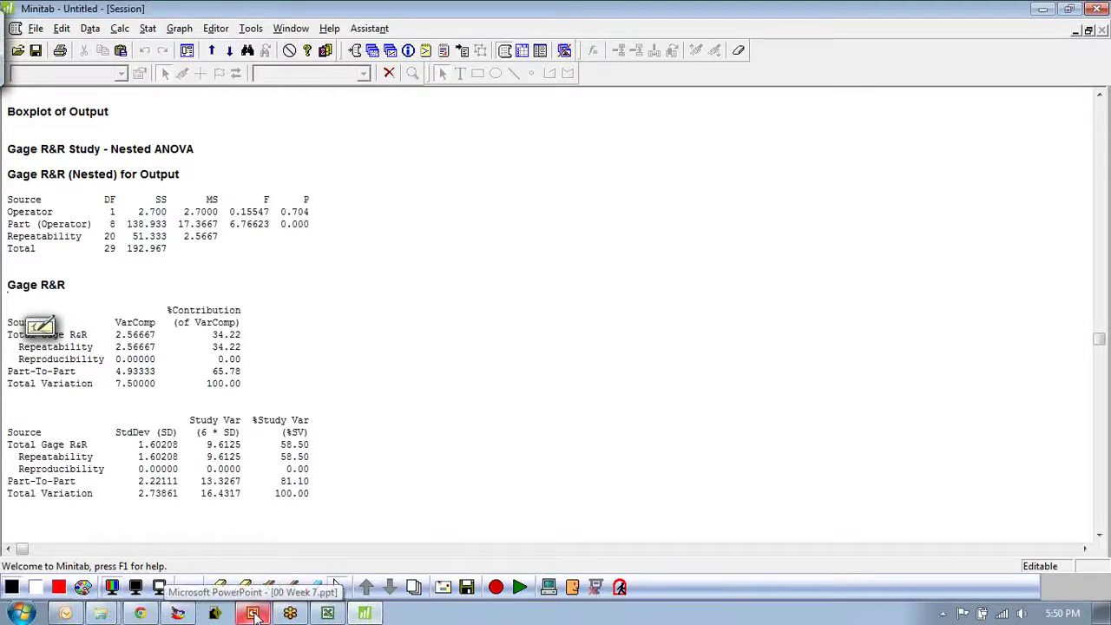
left_click(254, 614)
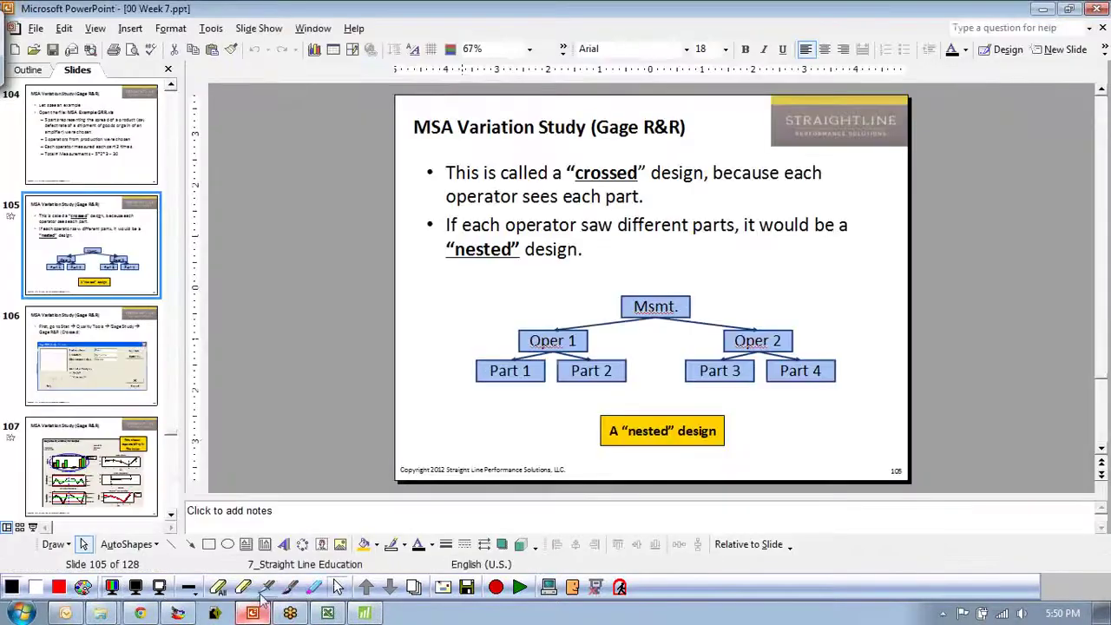
left_click(33, 527)
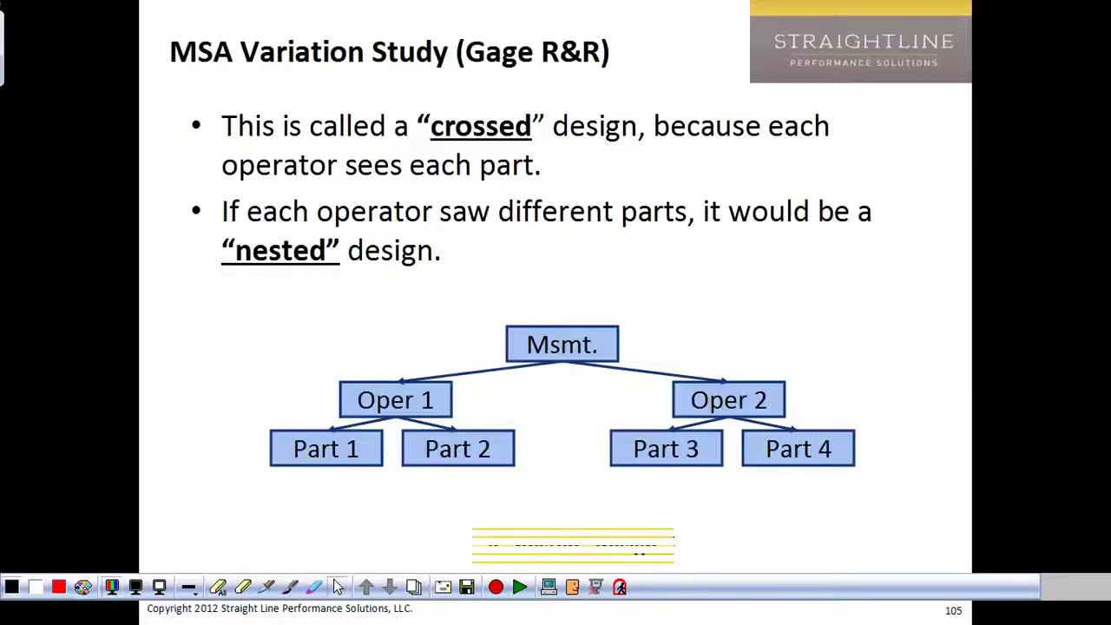
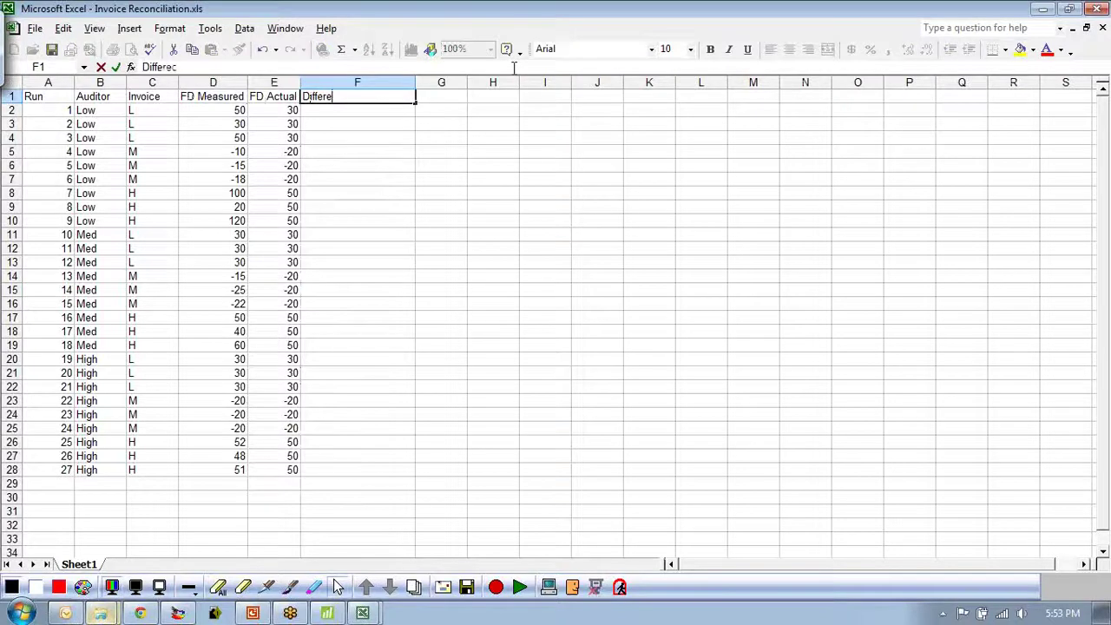
Finish the Difference header in F1 and enter the formula =E2-D2 in cell F2 of the Invoice Reconciliation sheet
type("nce")
key("Return")
type("=")
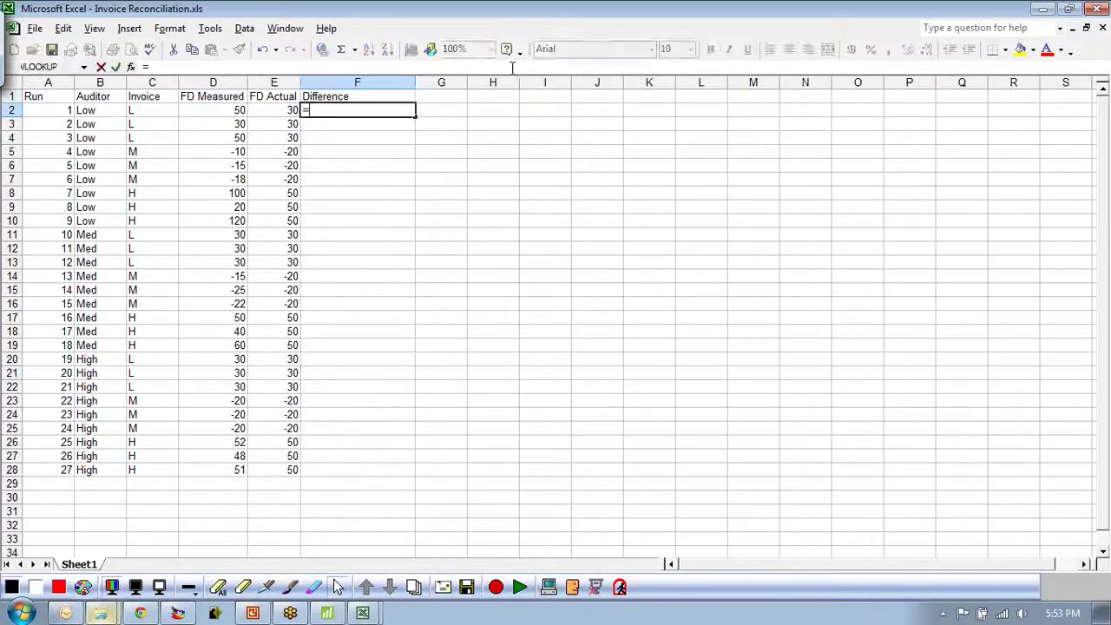
left_click(282, 110)
type("-")
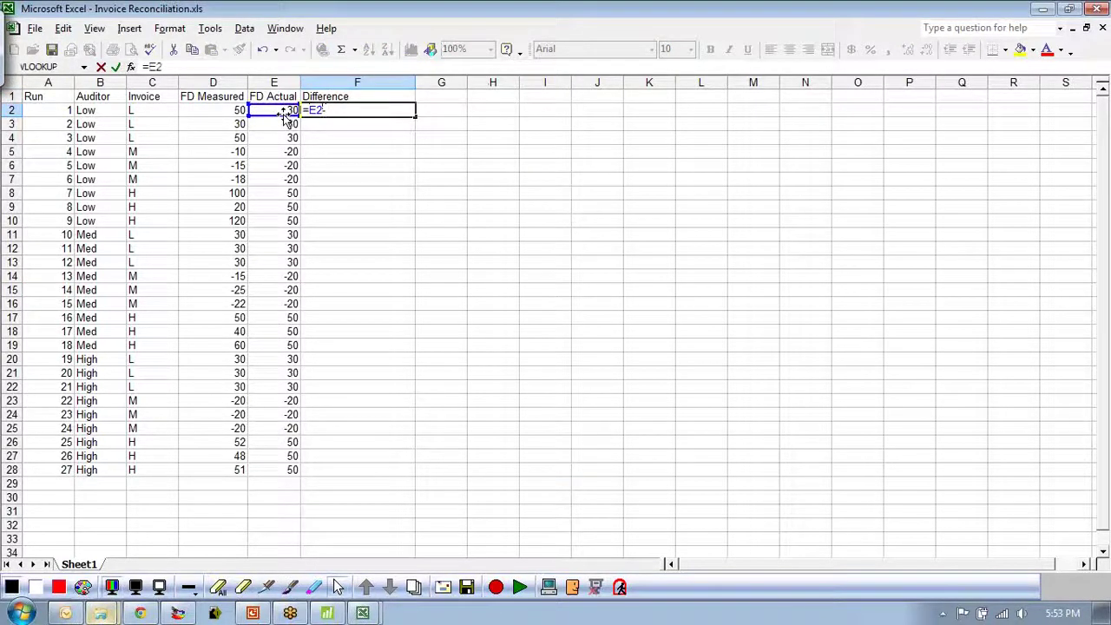
left_click(230, 110)
key("Return")
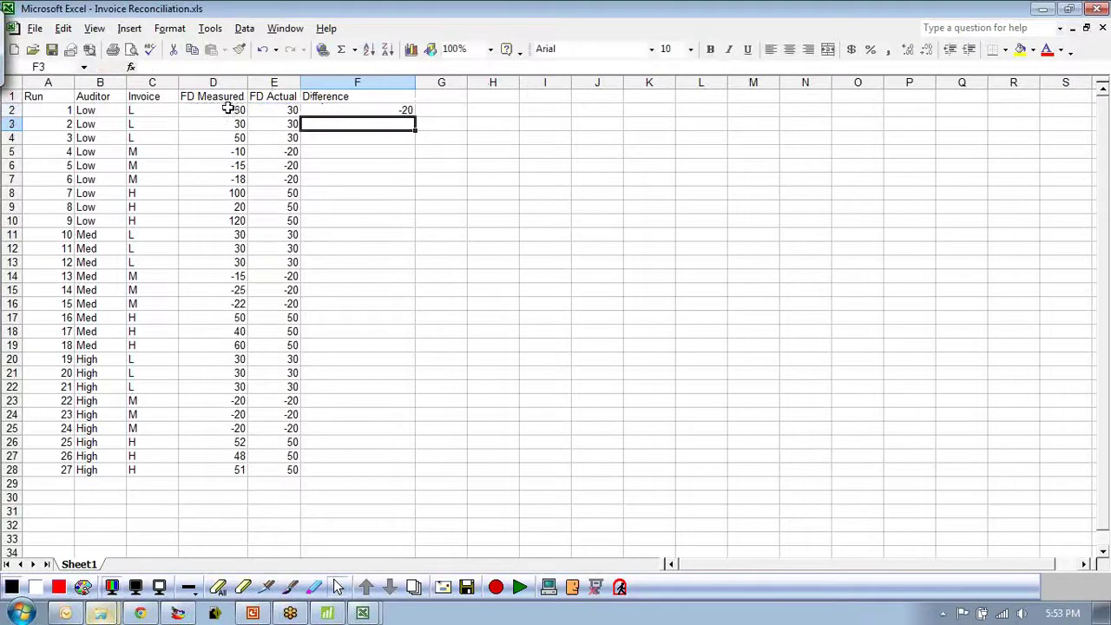
Fill the Difference formula from F2 down to row 28, the last data row
left_click(372, 112)
double_click(415, 117)
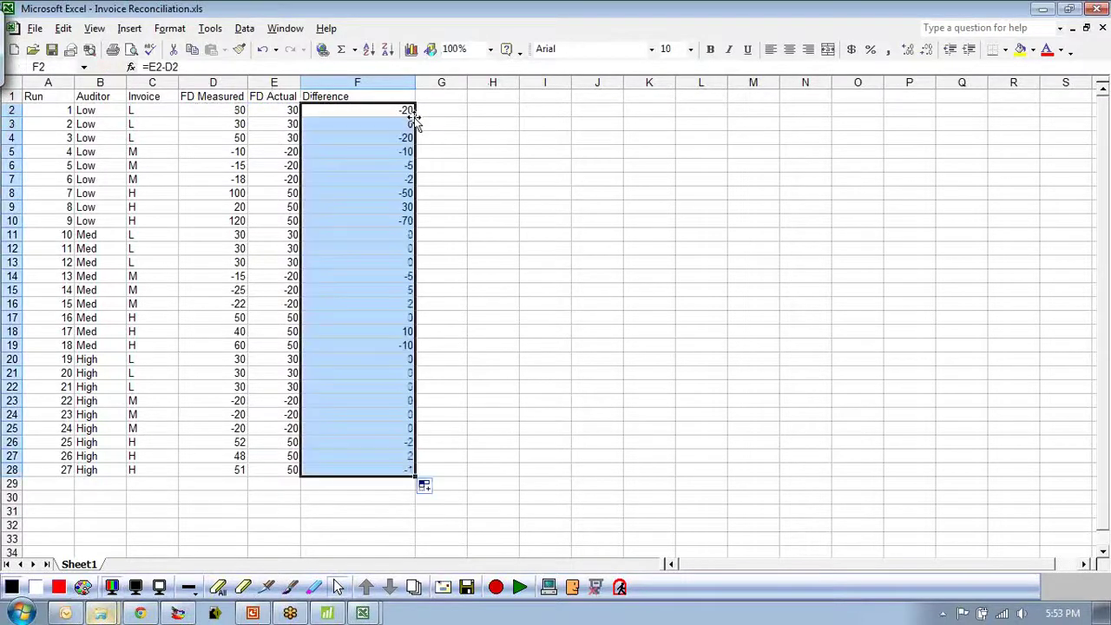
left_click(475, 250)
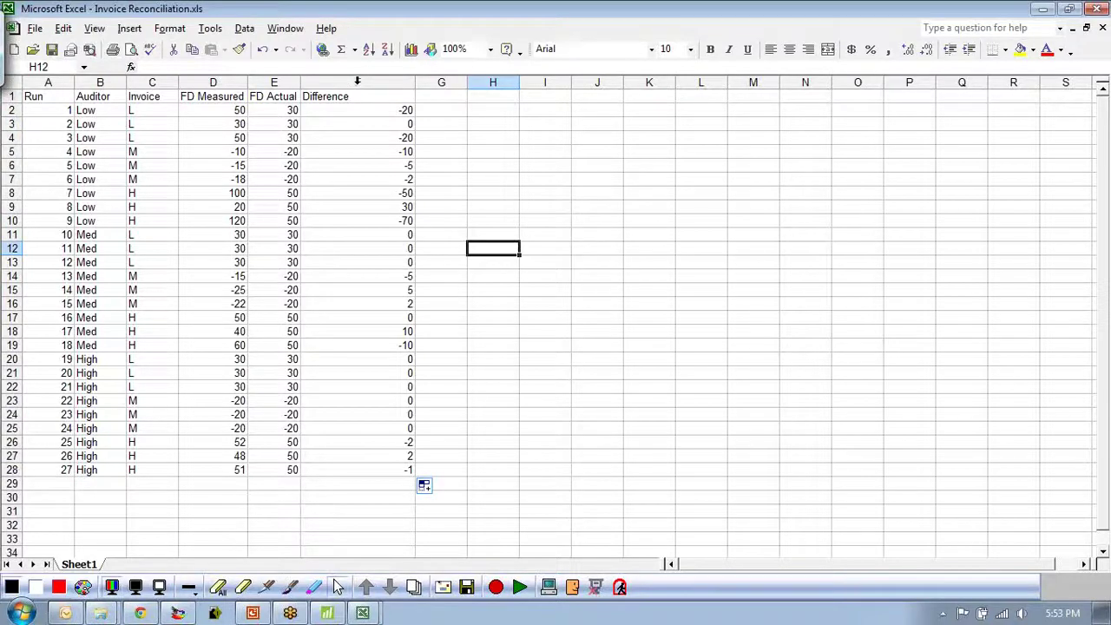
Launch XLStats from the desktop and return to the Invoice Reconciliation workbook in Excel
left_click(1042, 9)
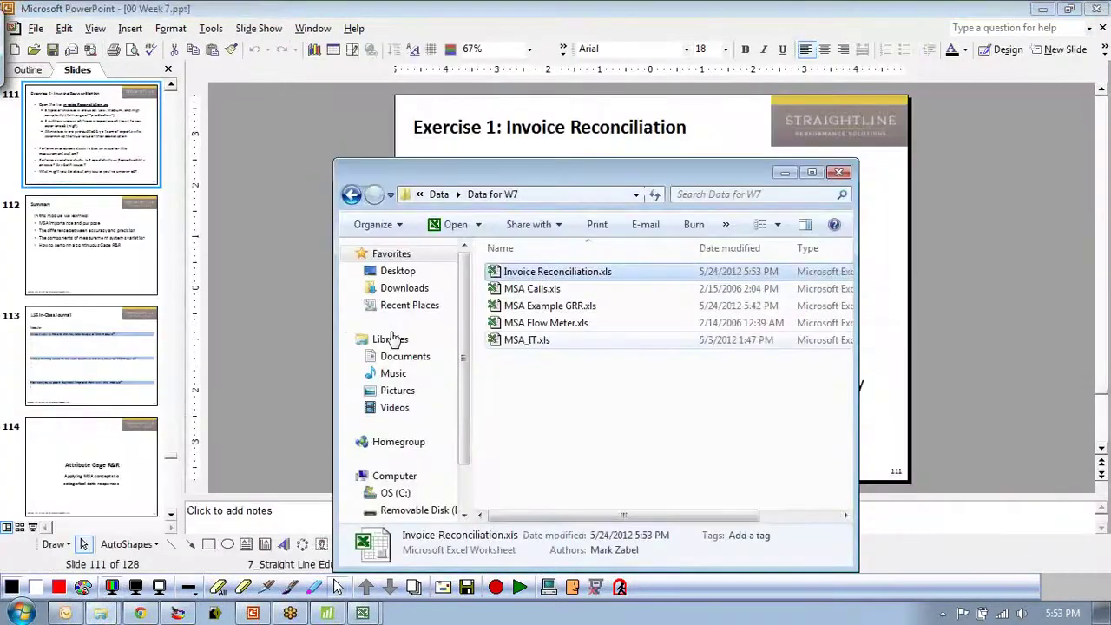
left_click(1042, 8)
left_click(1042, 9)
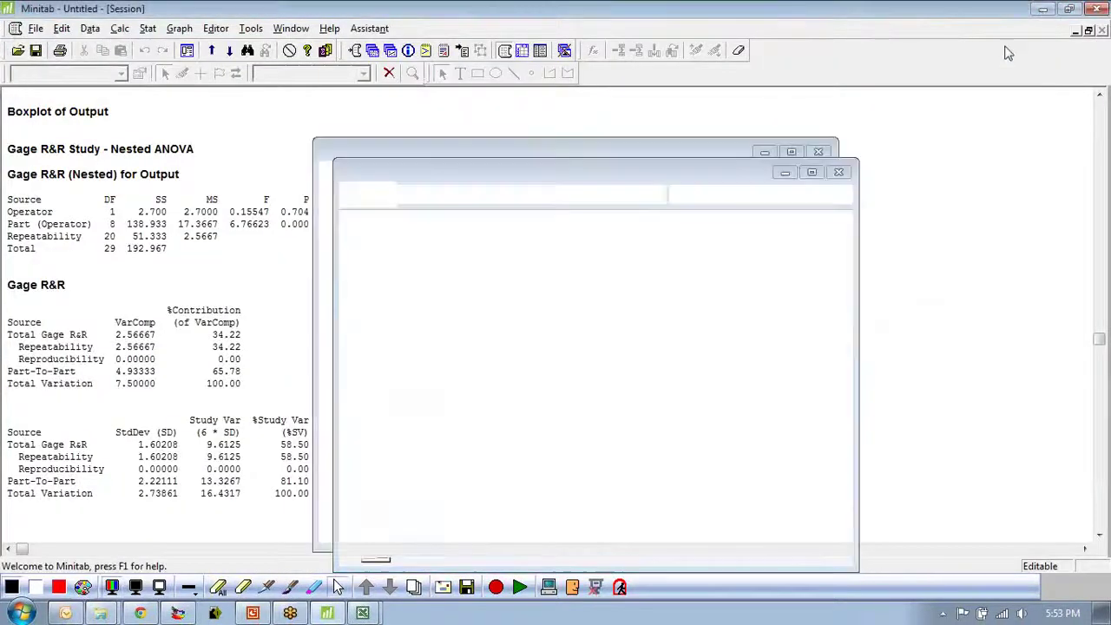
double_click(43, 178)
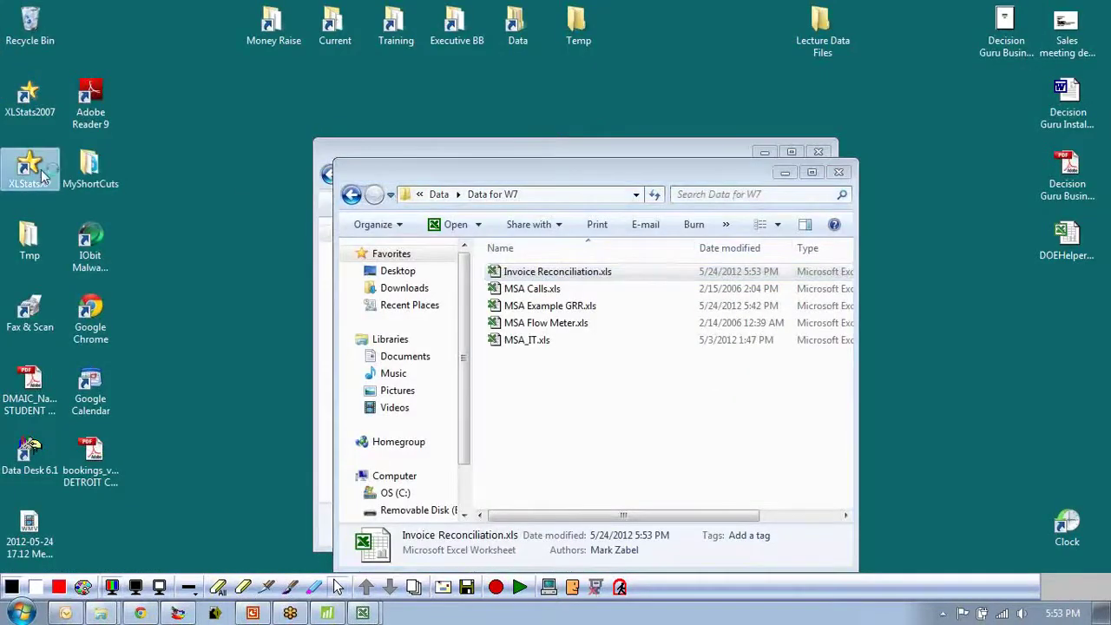
left_click(629, 345)
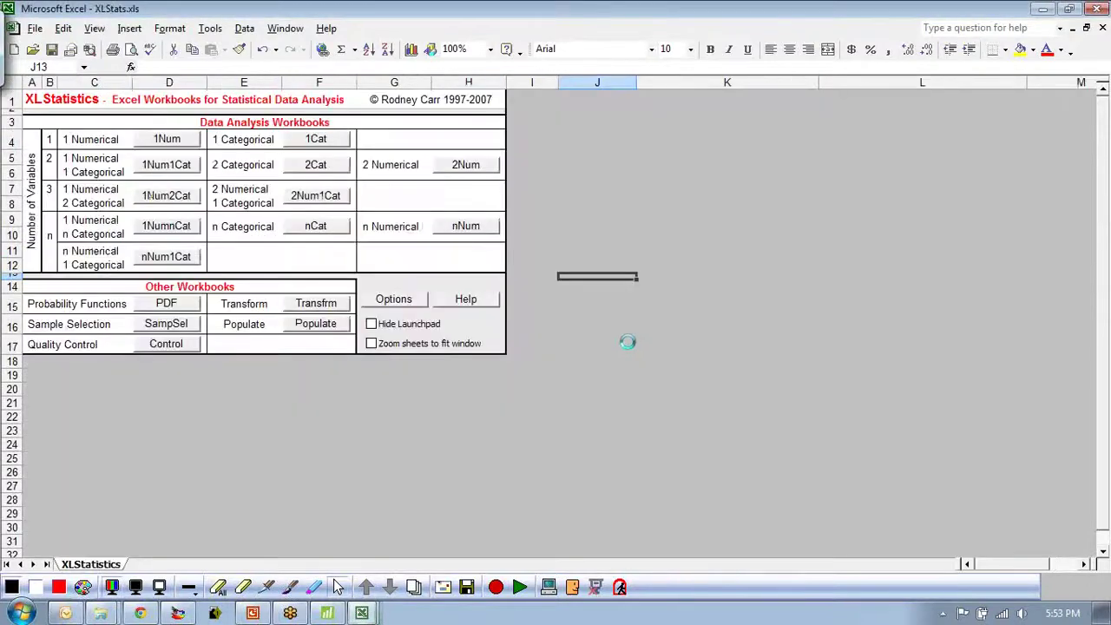
mouse_move(362, 612)
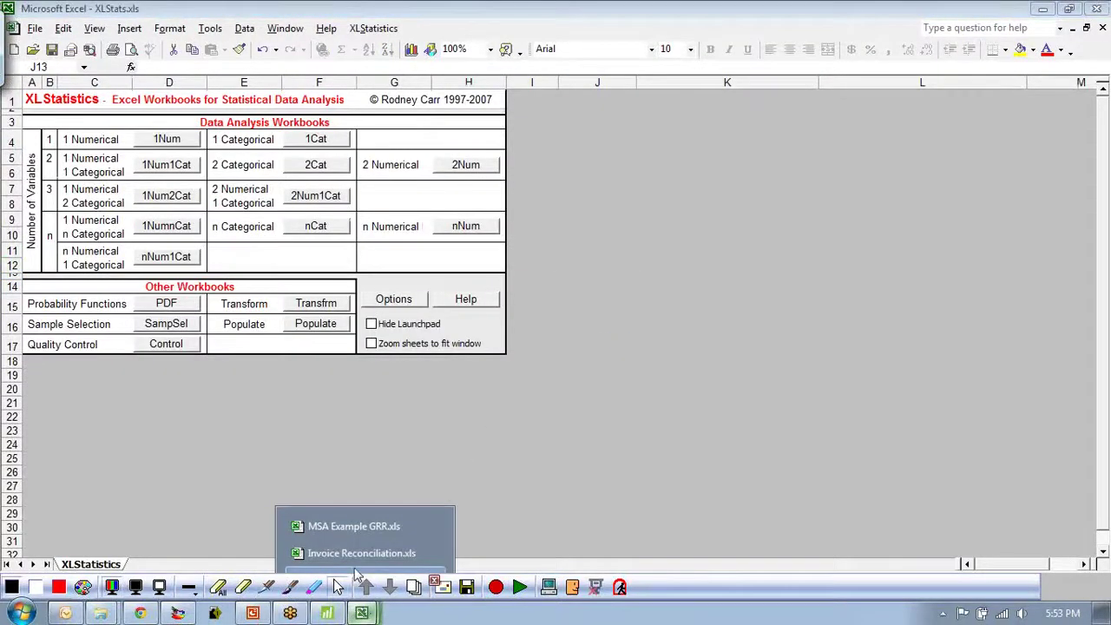
left_click(420, 553)
left_click(499, 271)
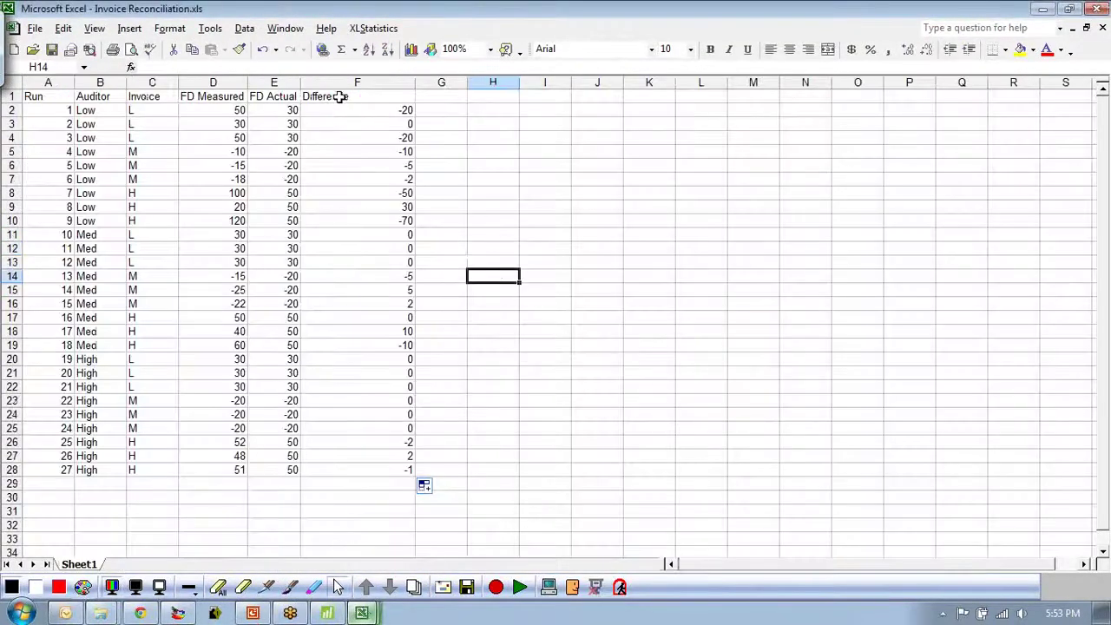
left_click_drag(350, 82, 44, 82)
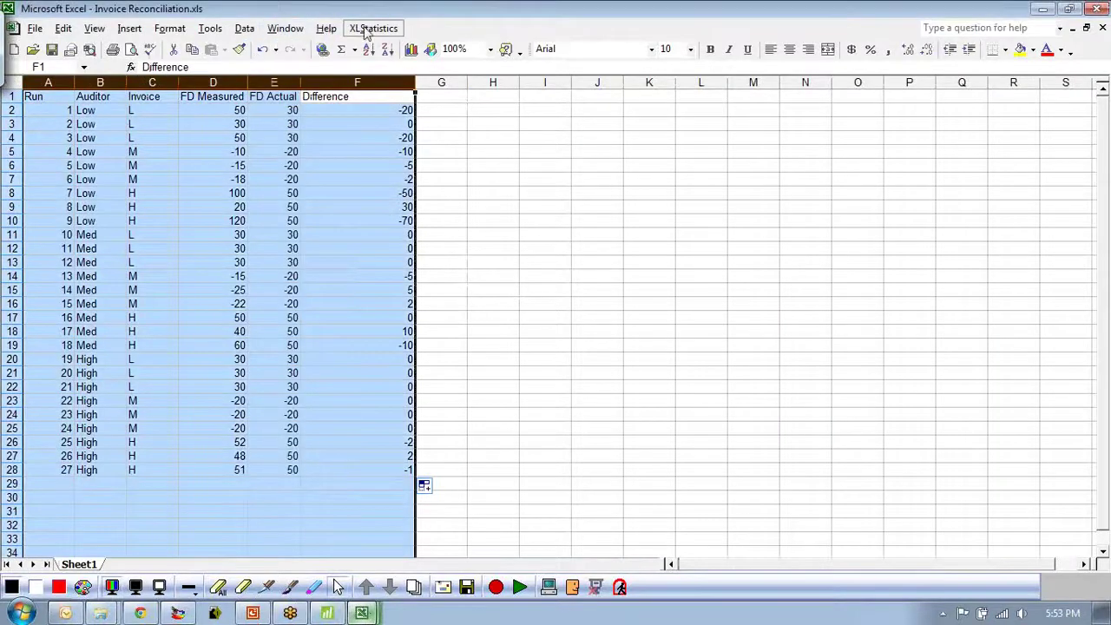
left_click(374, 29)
left_click(386, 66)
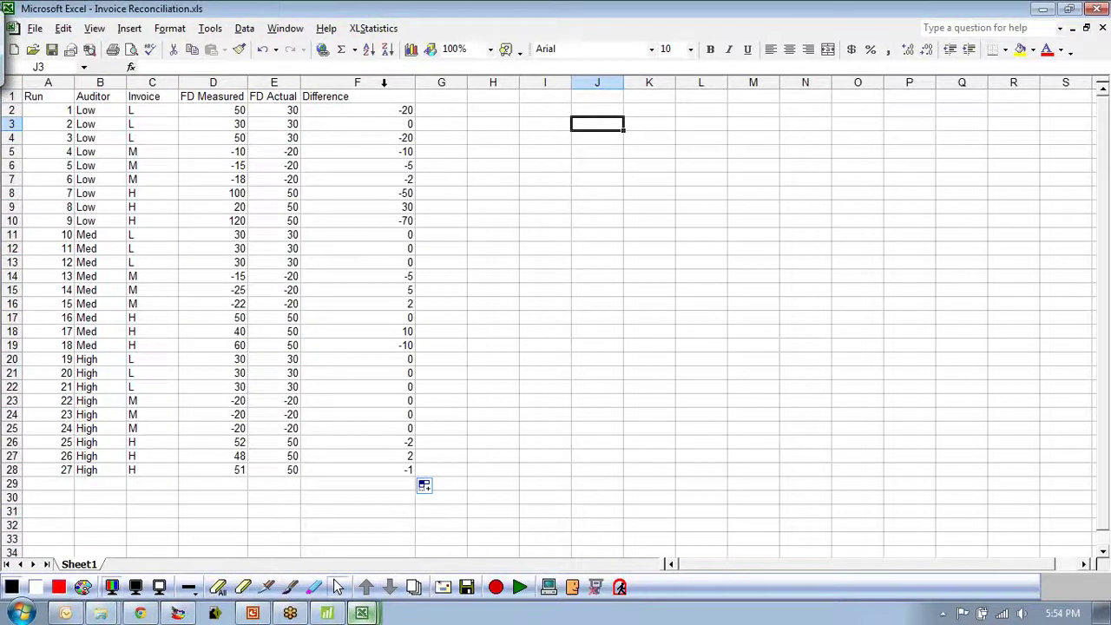
left_click(373, 29)
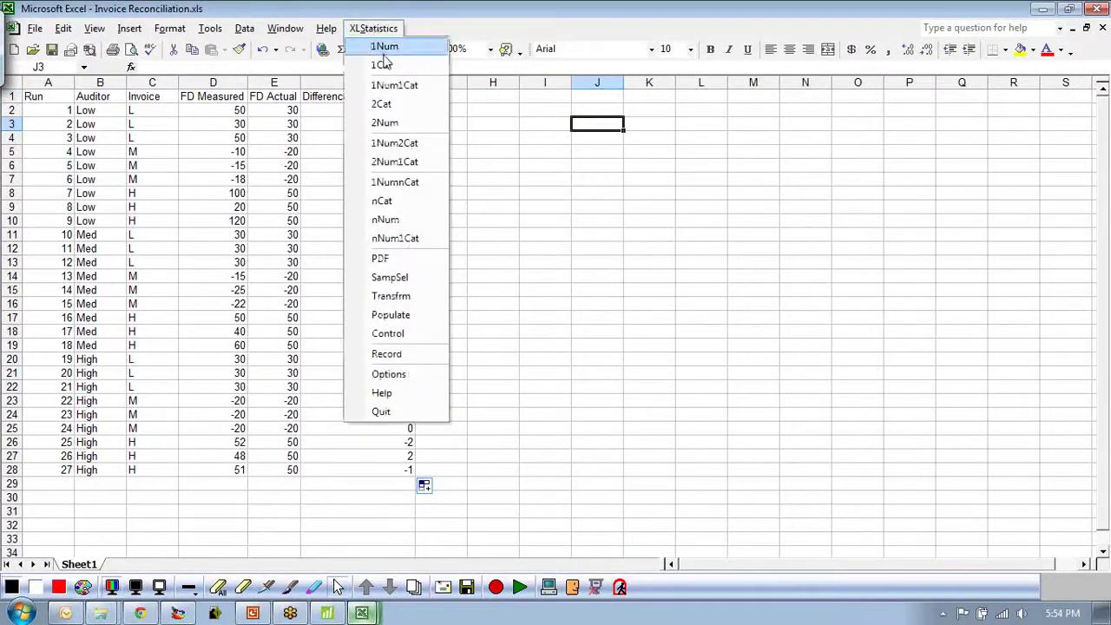
left_click(384, 46)
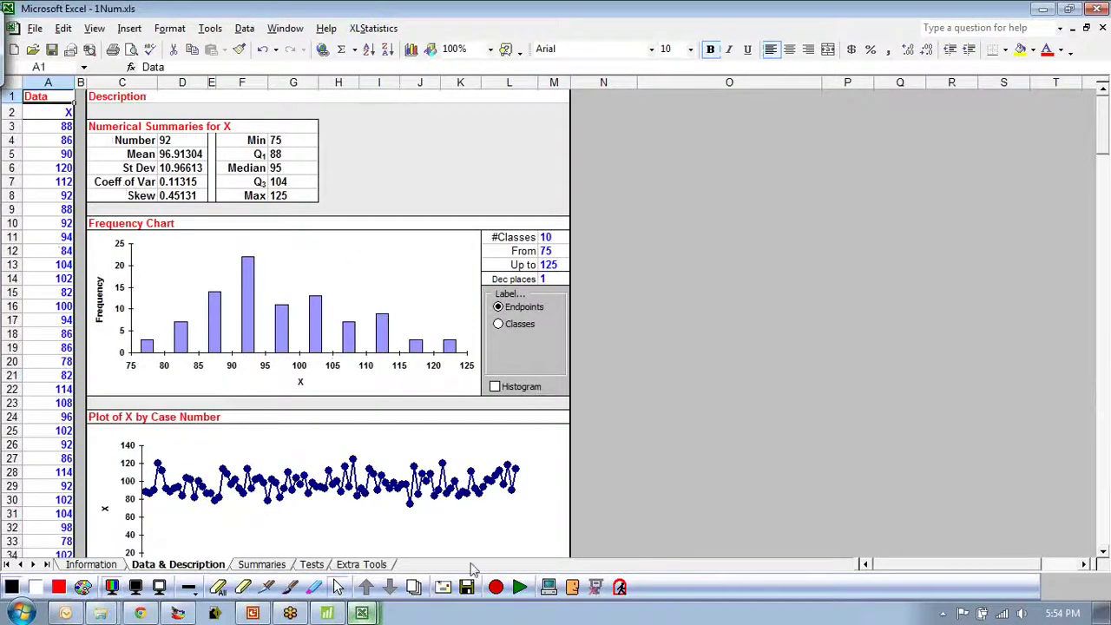
left_click(362, 613)
left_click(355, 525)
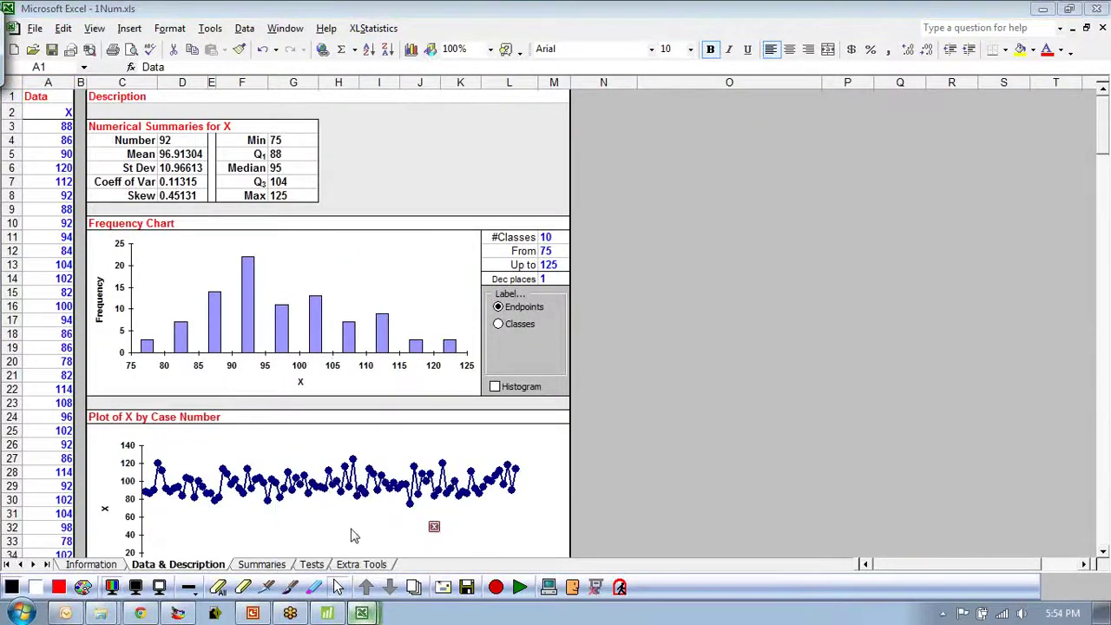
Run the XLStatistics 1Num analysis on the whole Difference column
left_click(381, 83)
left_click(375, 28)
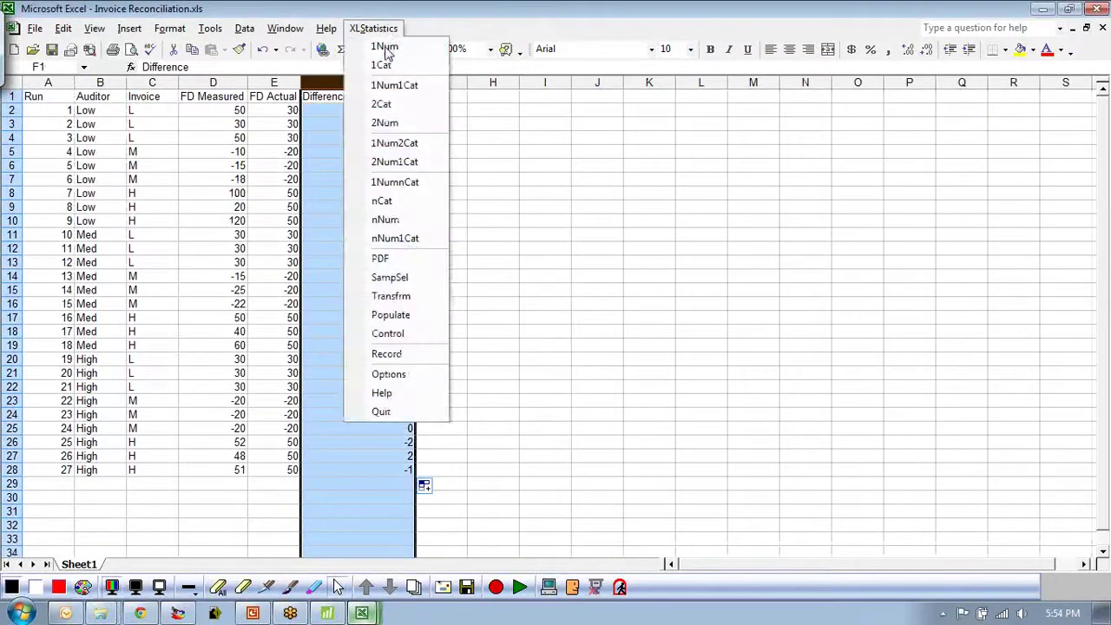
left_click(387, 43)
left_click(738, 264)
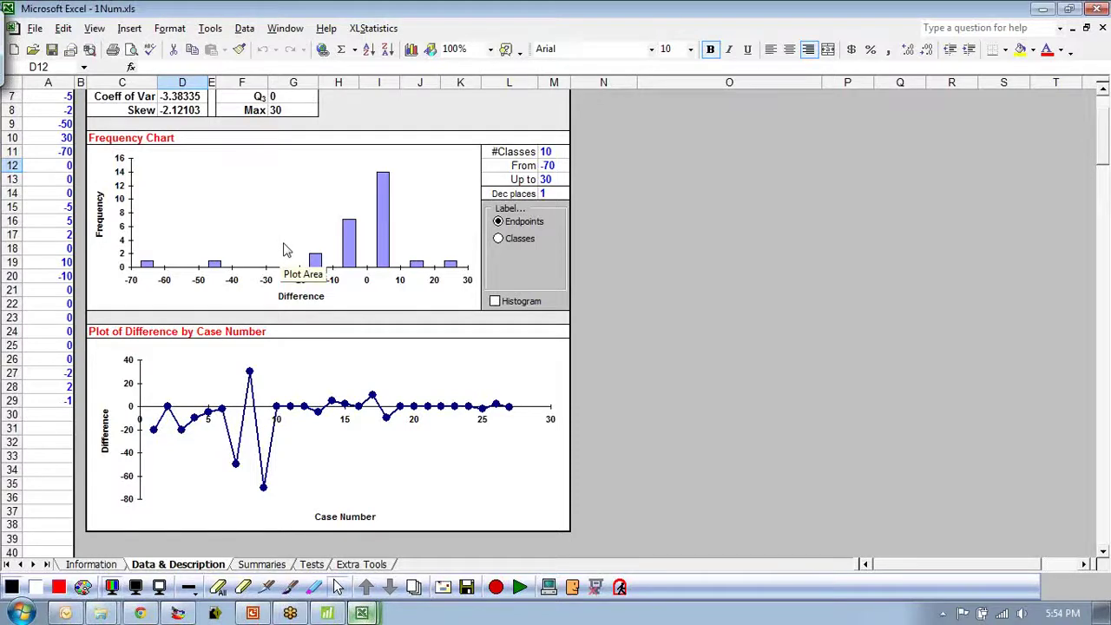
Set the number of classes in the Difference frequency chart to 20
scroll(347, 241, "up", 2)
scroll(182, 174, "down", 2)
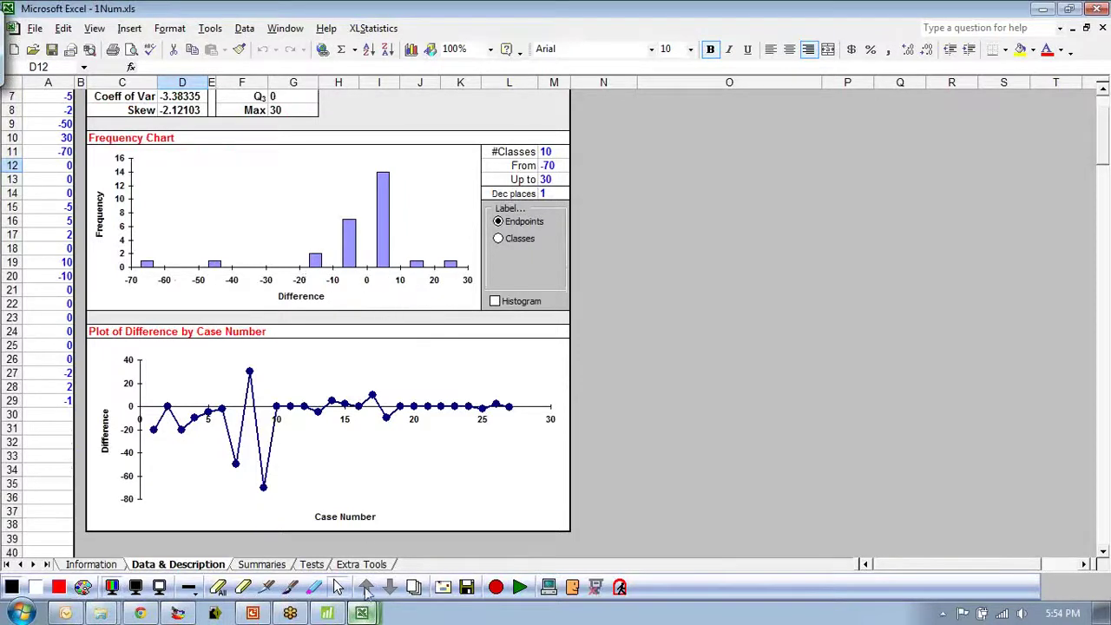
left_click(548, 152)
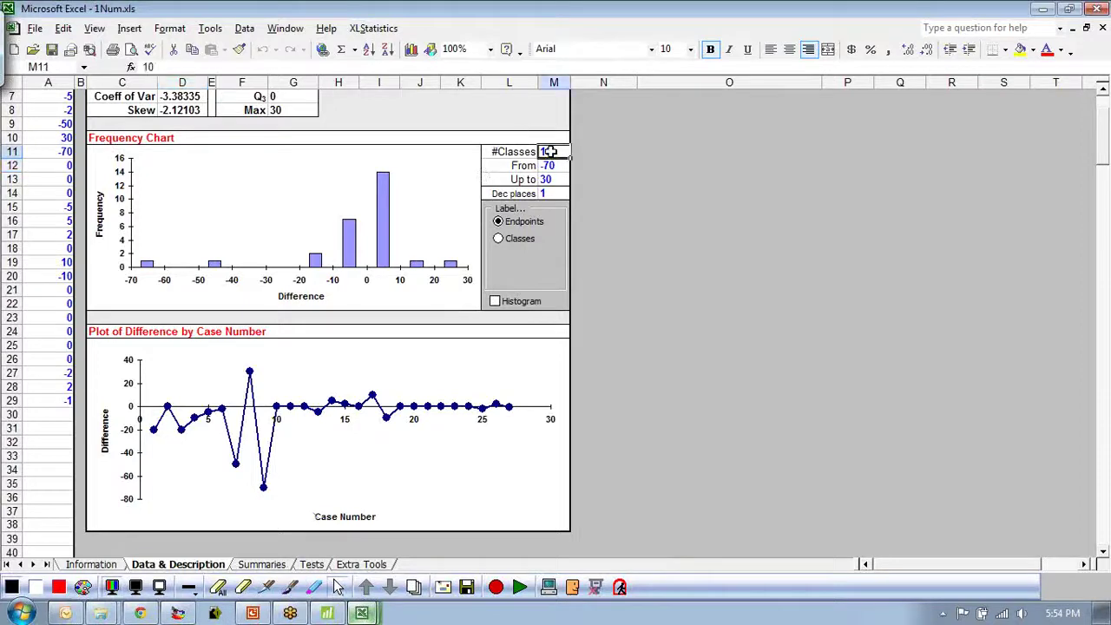
type("20")
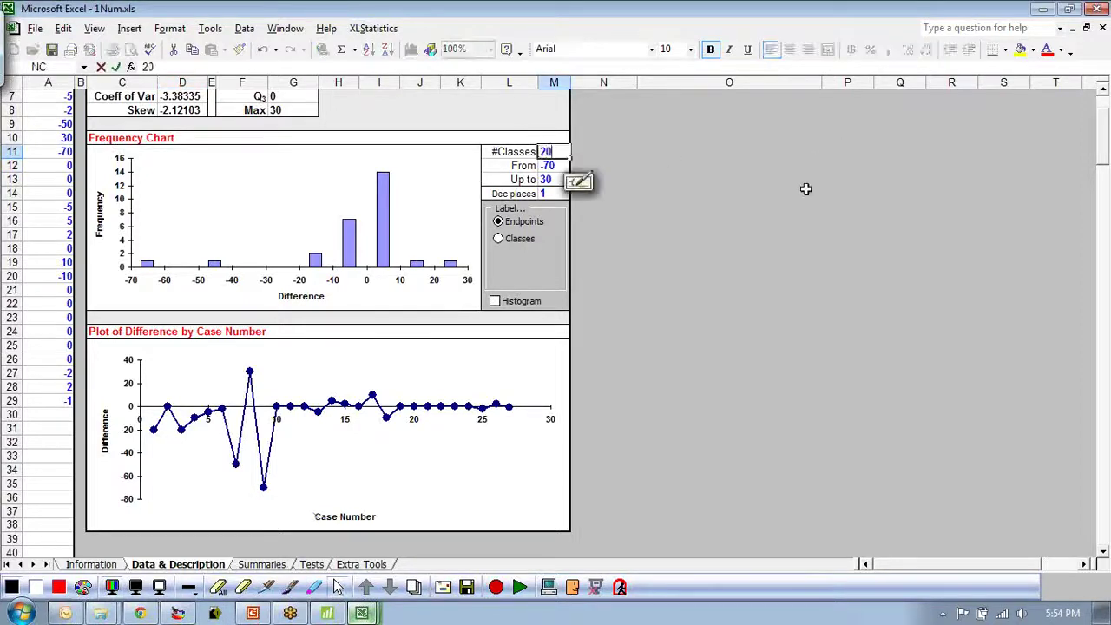
key("Return")
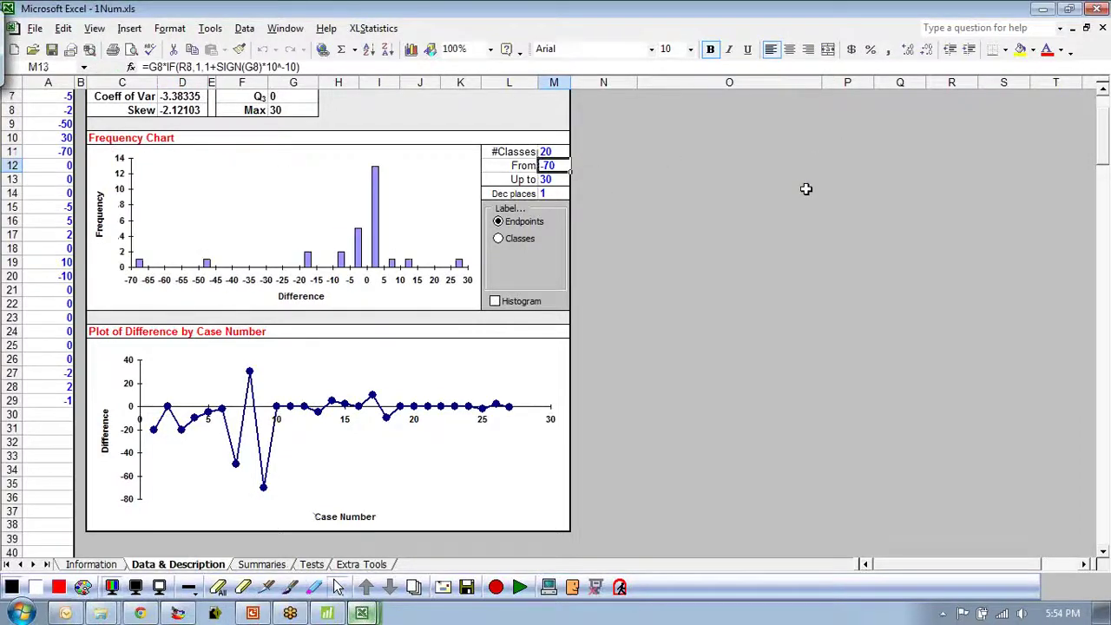
key("Return")
key("Return")
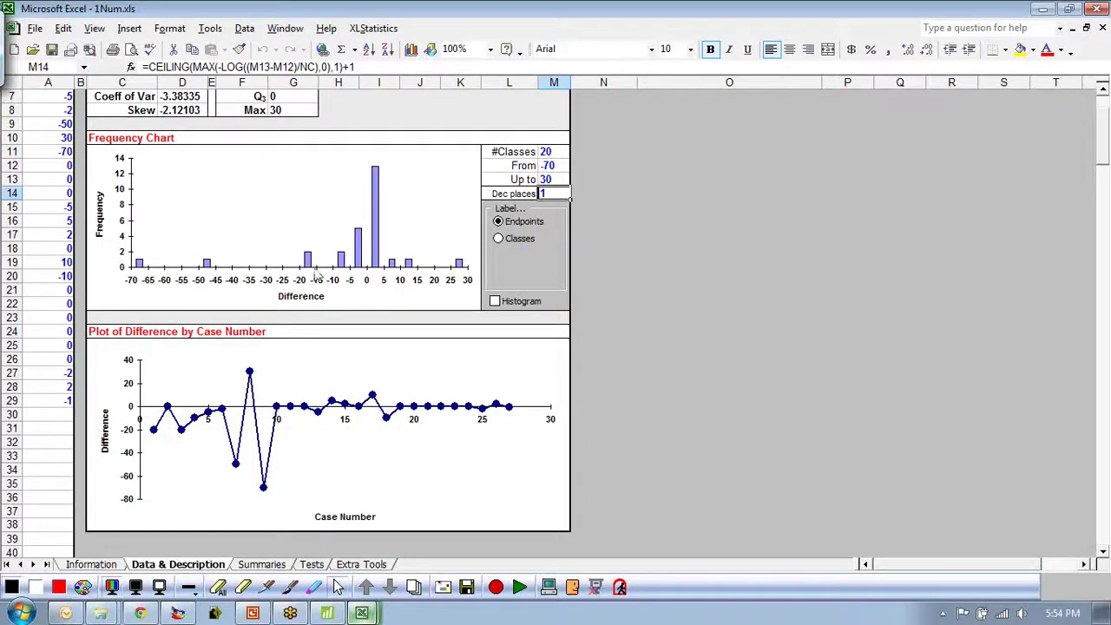
Show the Summaries sheet and set the Mean Plot's error bar to Confidence Interval
scroll(374, 403, "down", 2)
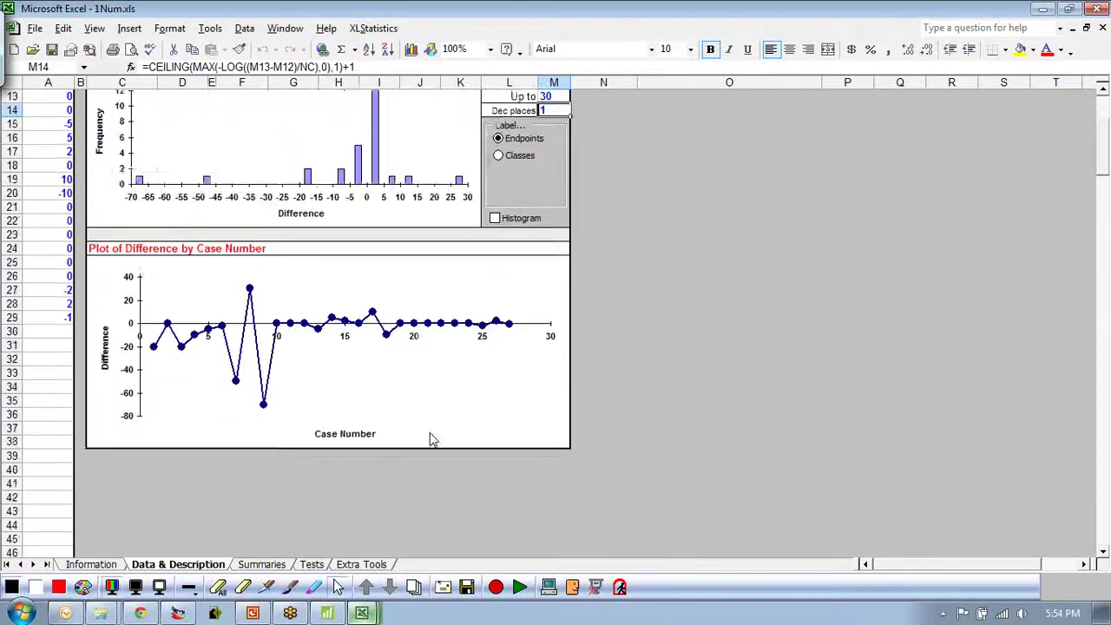
scroll(431, 441, "up", 2)
left_click(273, 564)
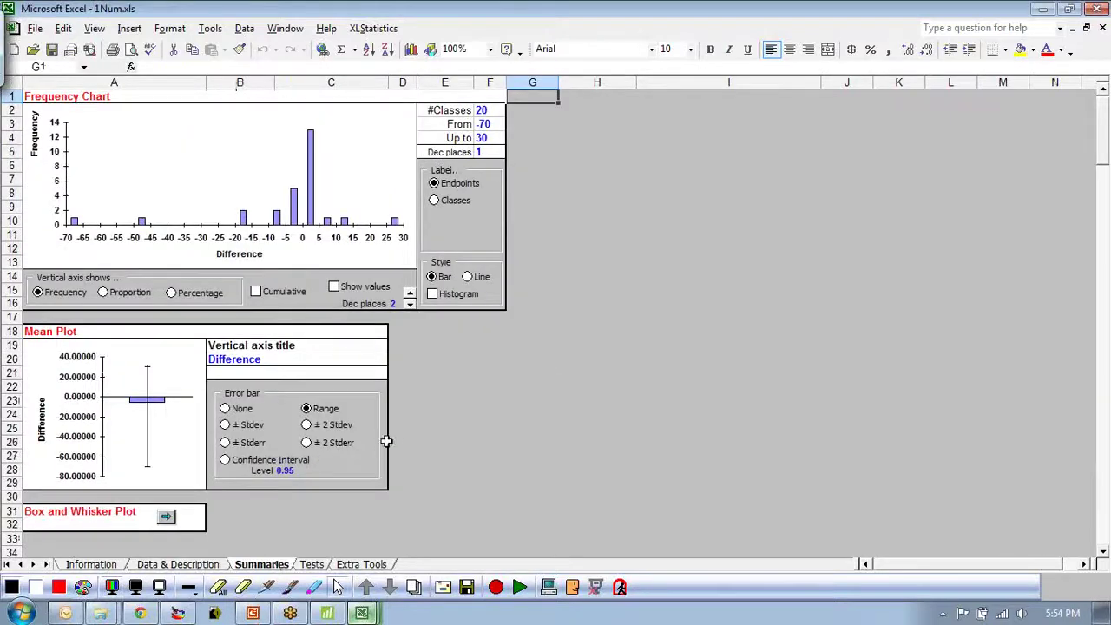
left_click(225, 461)
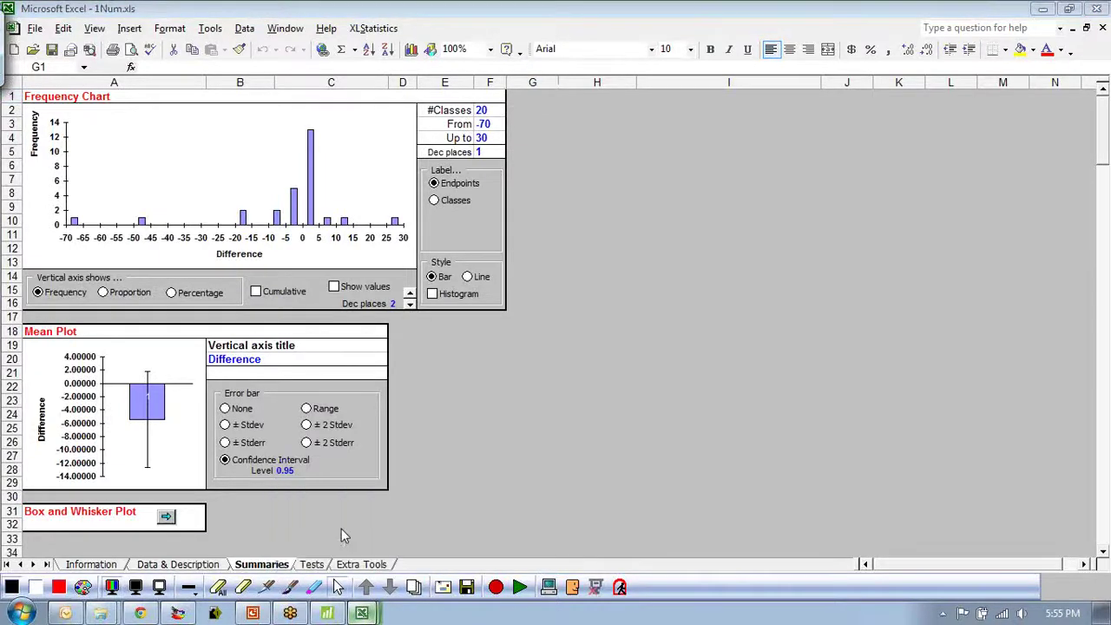
Return to Invoice Reconciliation.xls and run the XLStatistics 1Num1Cat analysis on columns A through F, Run to Difference
key("ctrl+F6")
left_click(522, 372)
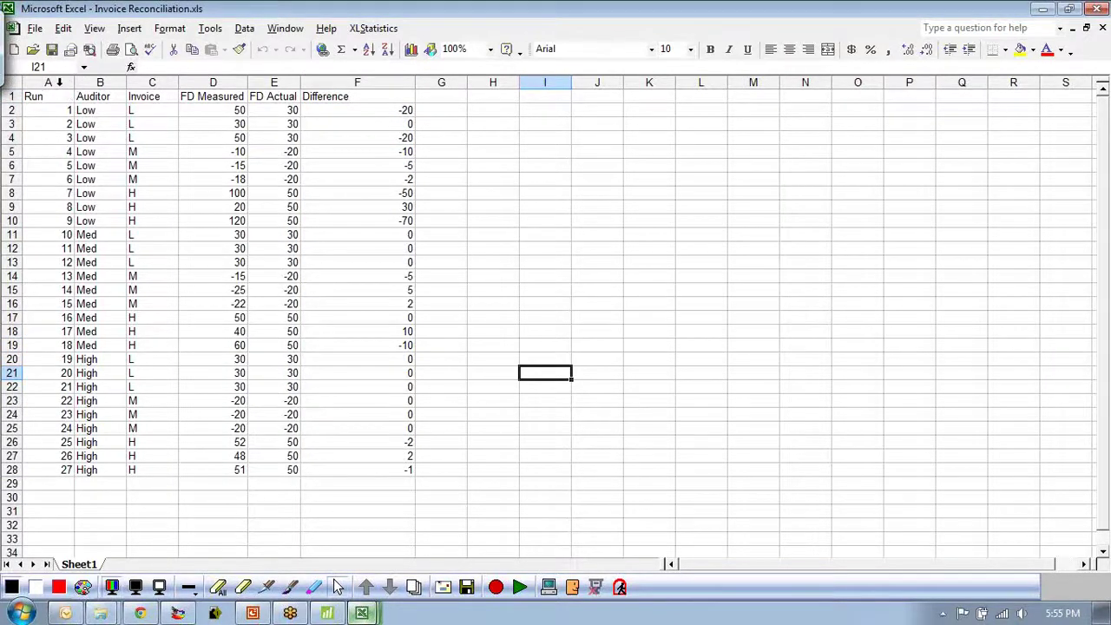
left_click_drag(59, 82, 397, 82)
left_click(373, 27)
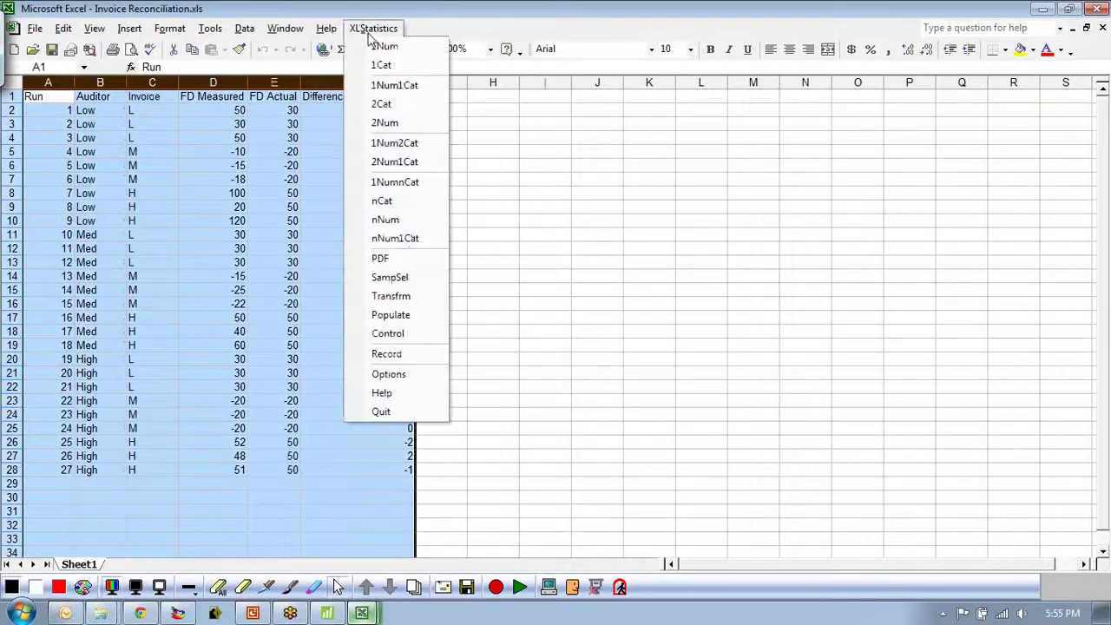
left_click(388, 84)
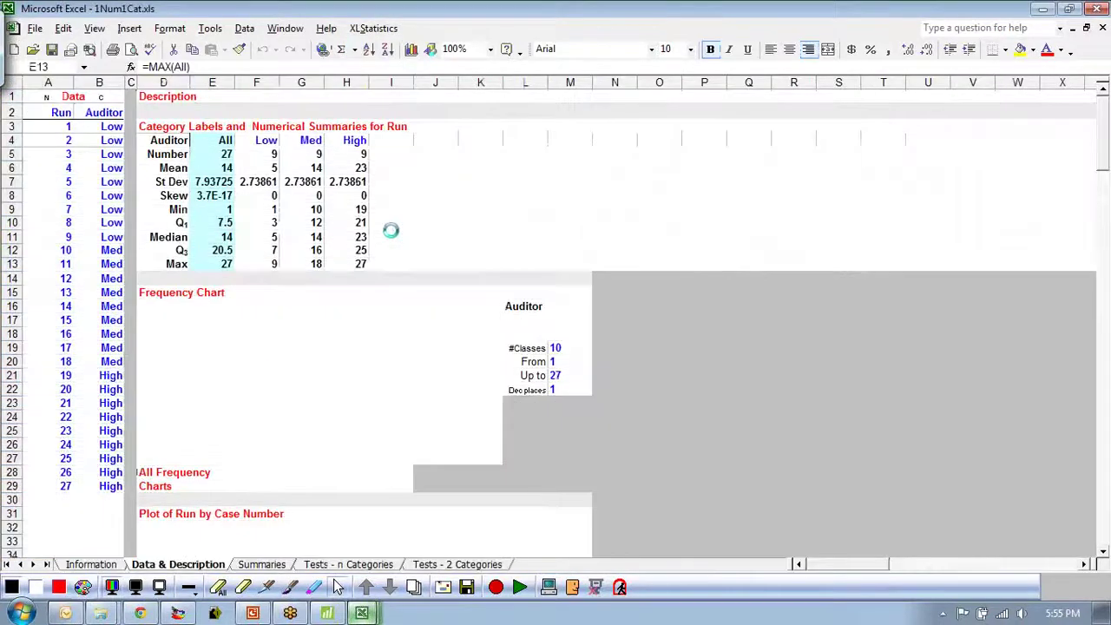
Set the numerical variable to Difference and, on the Summaries sheet, set the means plot's error bars to Confidence Interval
left_click(67, 111)
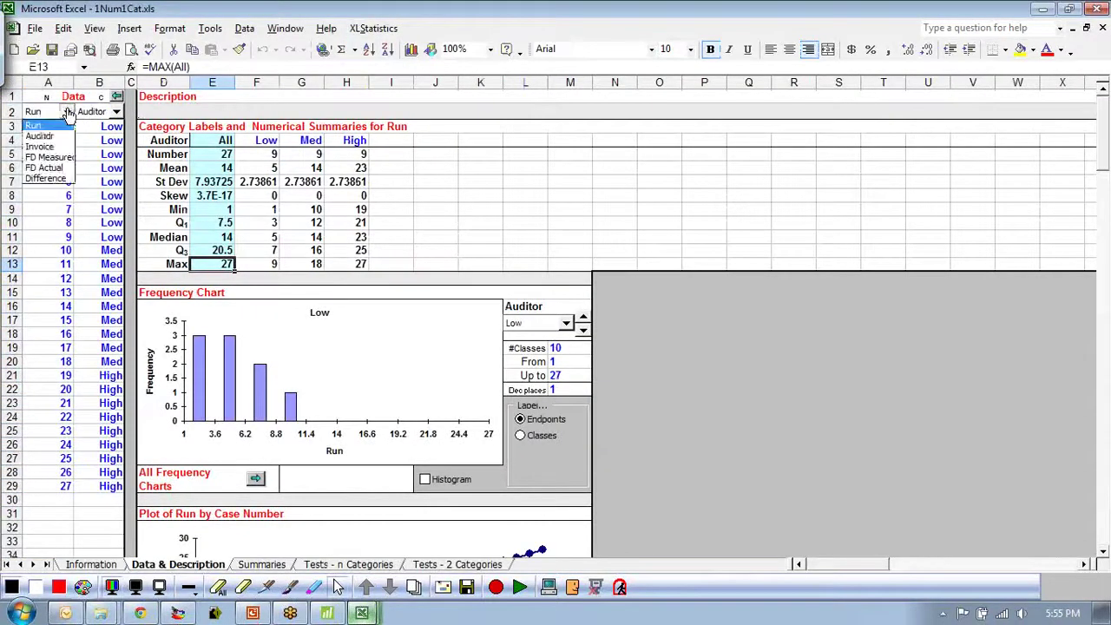
left_click(45, 178)
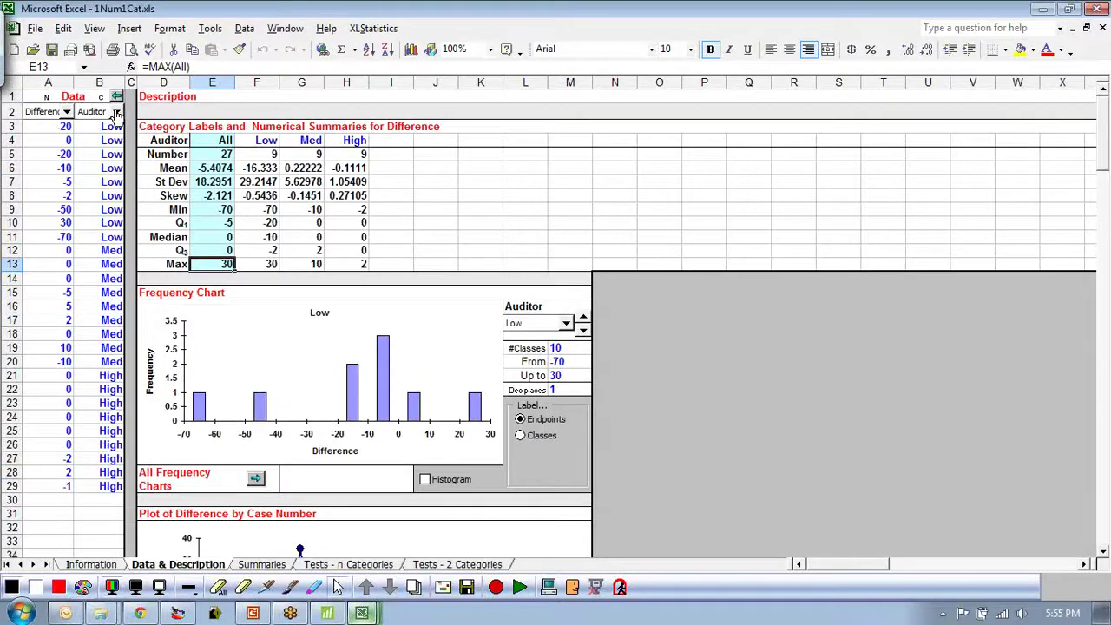
left_click(282, 565)
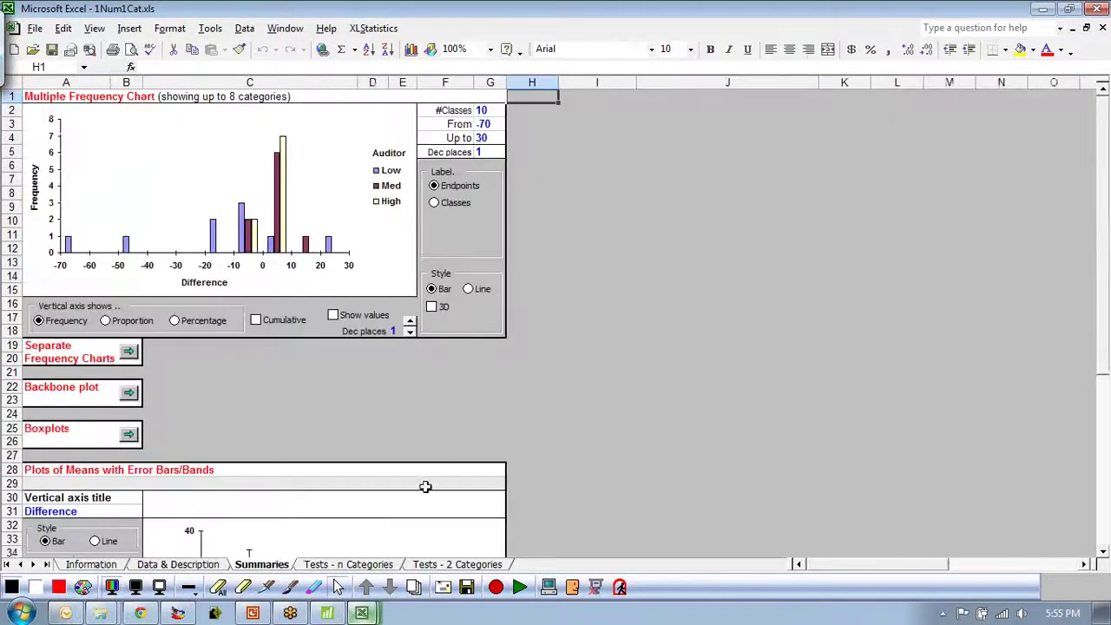
scroll(454, 422, "down", 4)
scroll(459, 425, "down", 2)
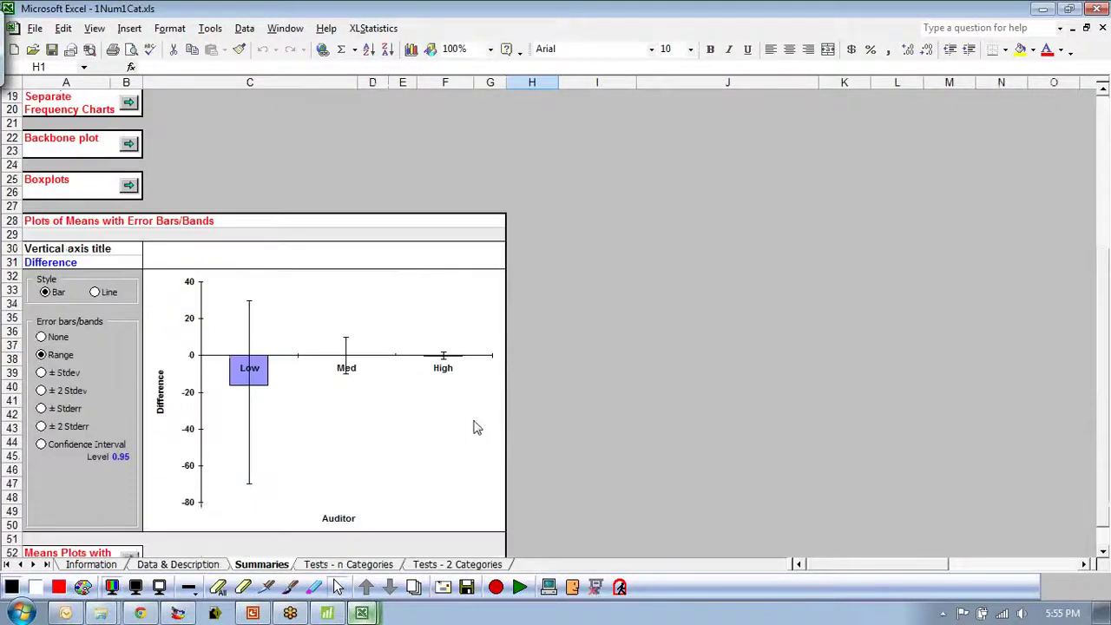
left_click(41, 444)
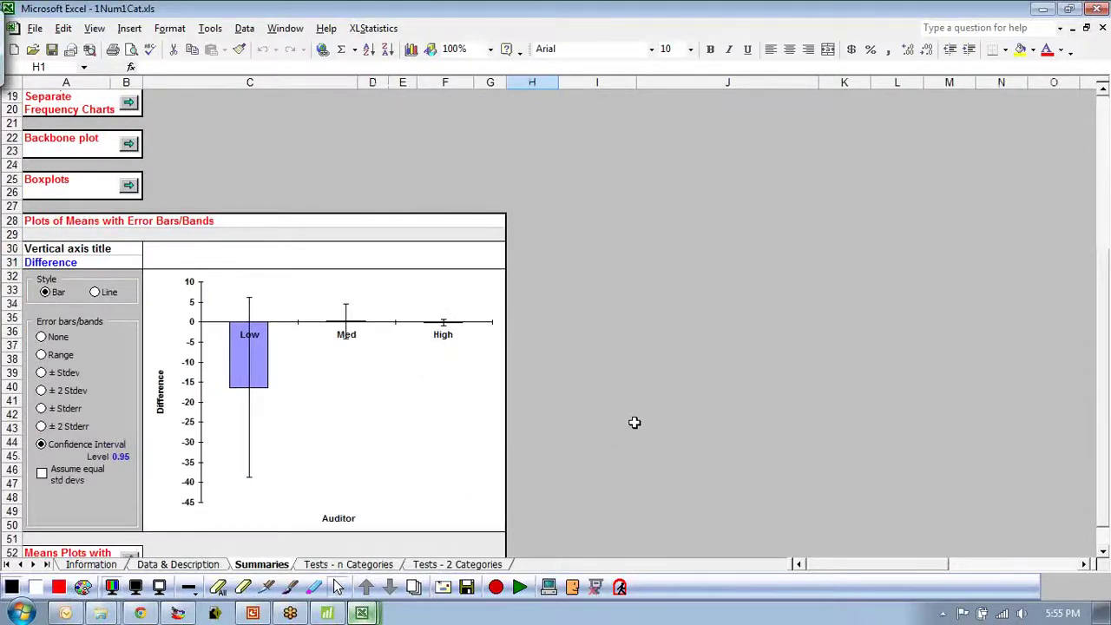
Open the separate frequency charts of Difference by Auditor, examine each category, and close the chart workbook without saving
scroll(635, 422, "up", 6)
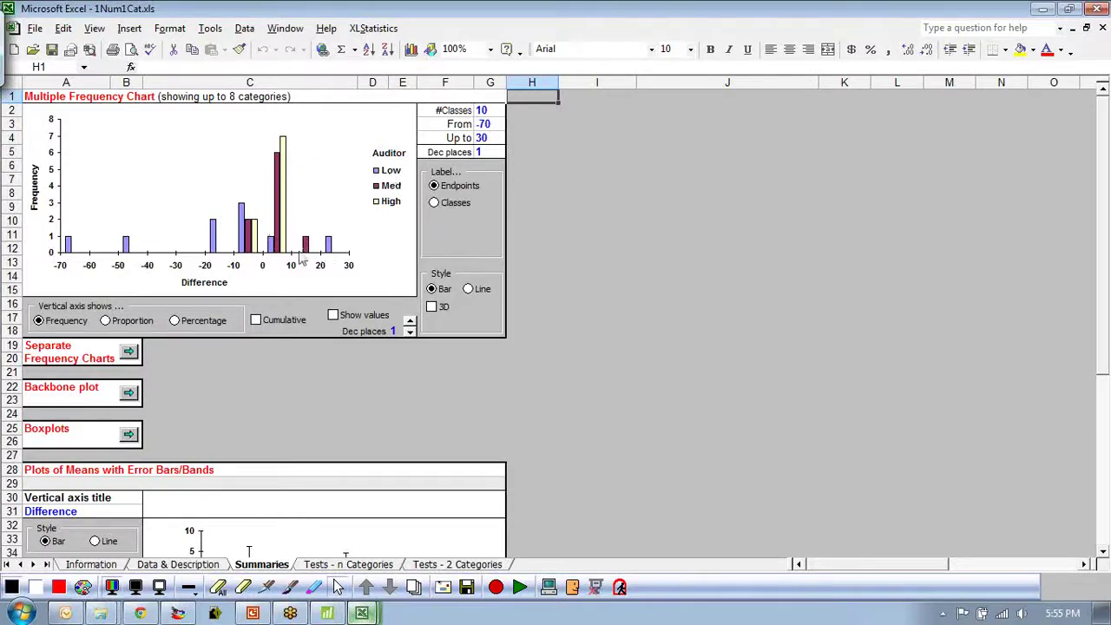
left_click(128, 354)
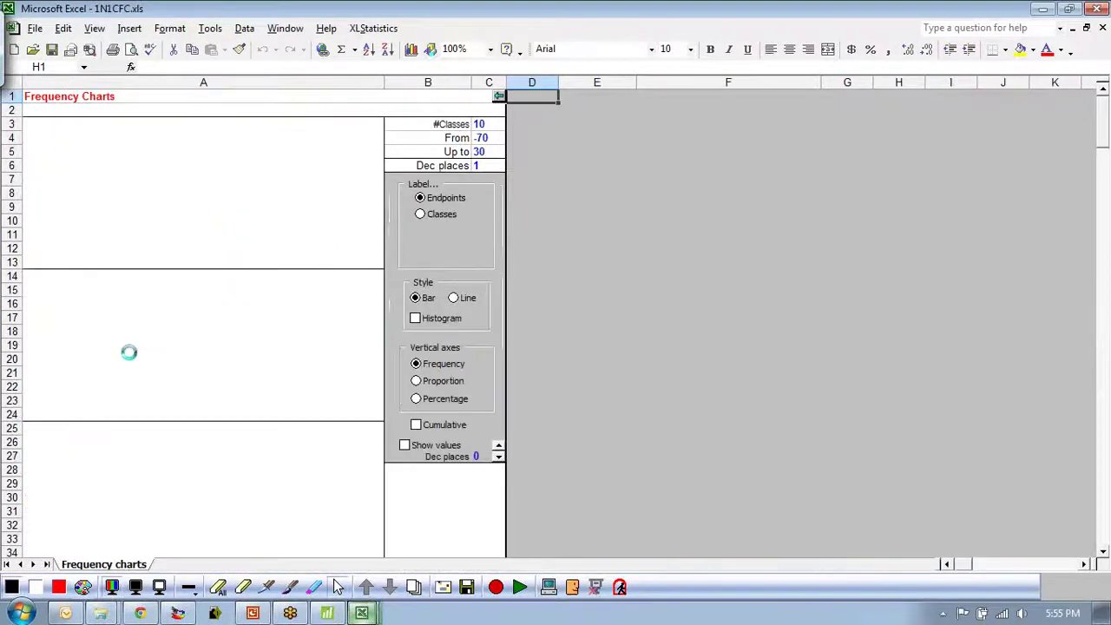
scroll(727, 431, "down", 3)
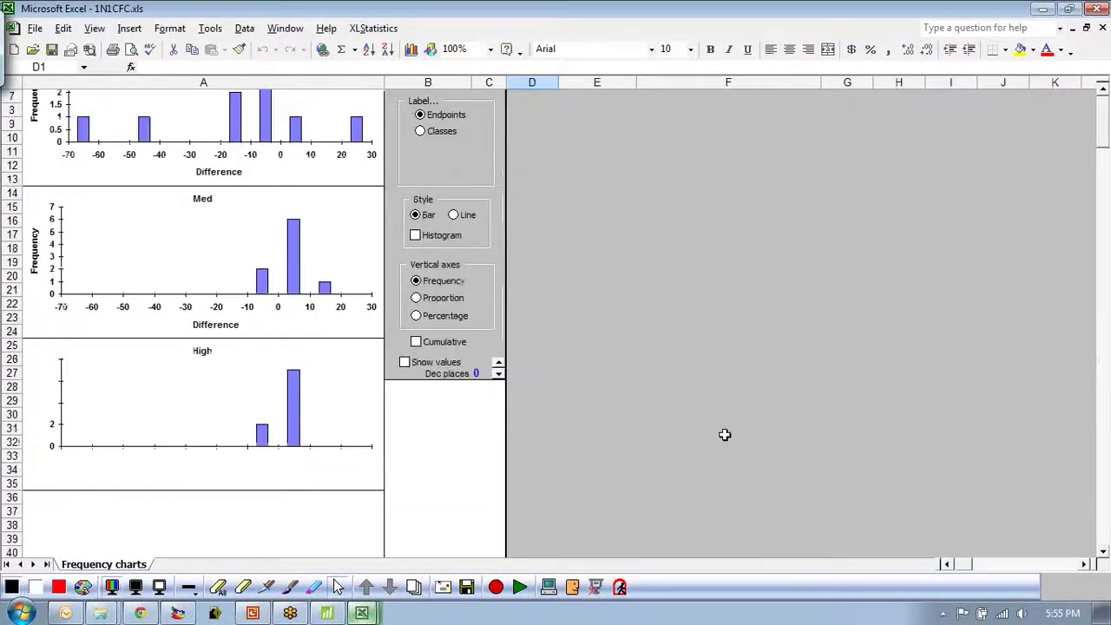
scroll(464, 375, "up", 3)
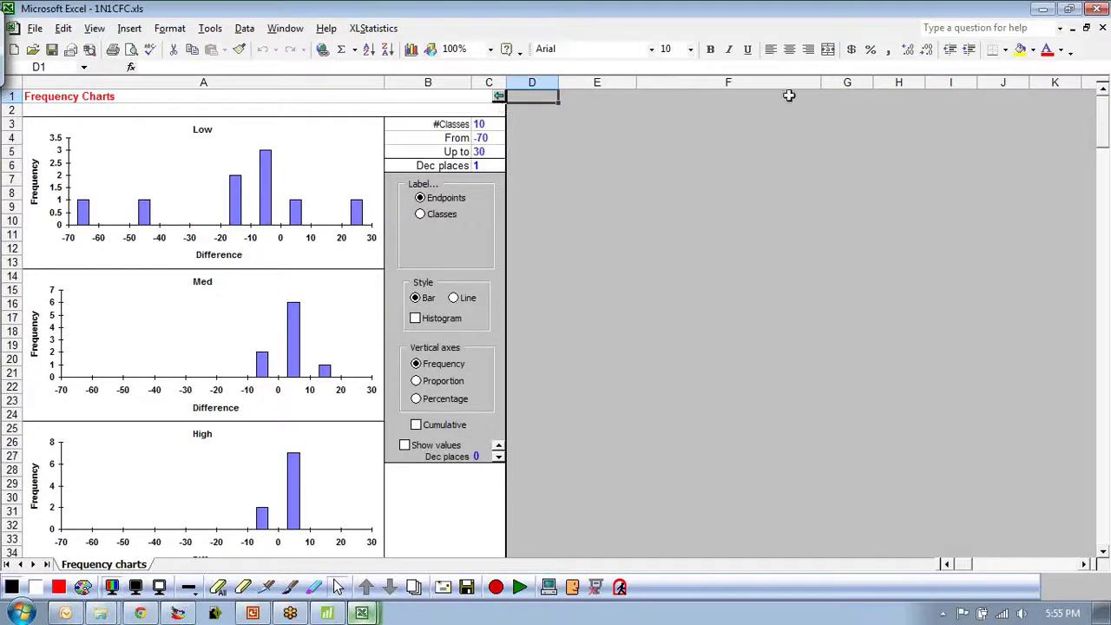
left_click(1102, 28)
left_click(557, 338)
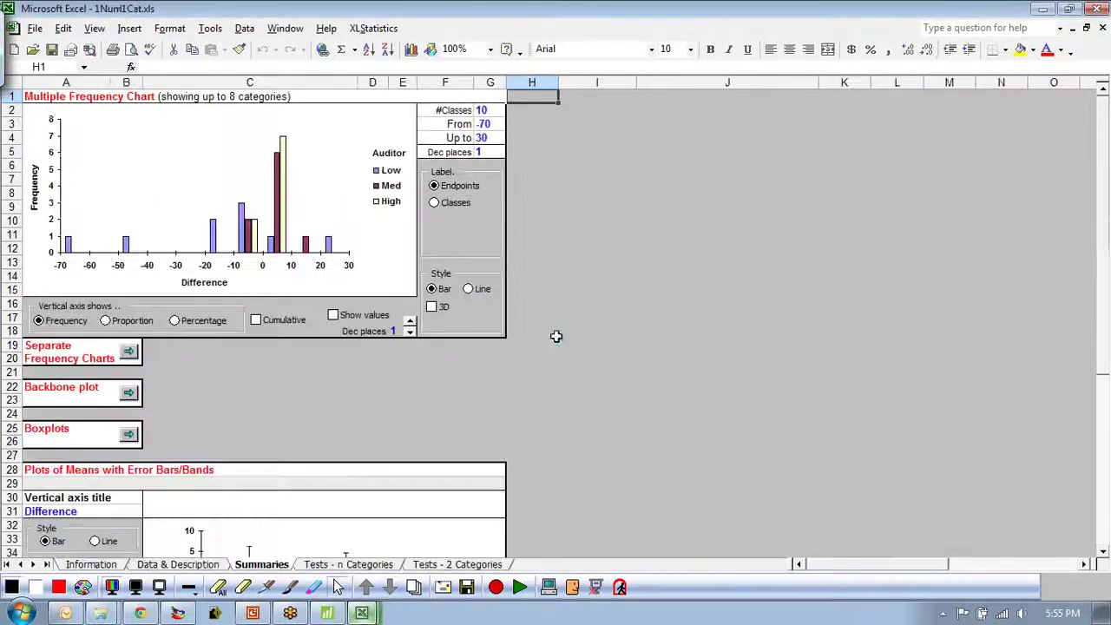
Open the boxplots of Difference by Auditor, examine the outlying points, and close the BoxPlot workbook without saving
left_click(129, 438)
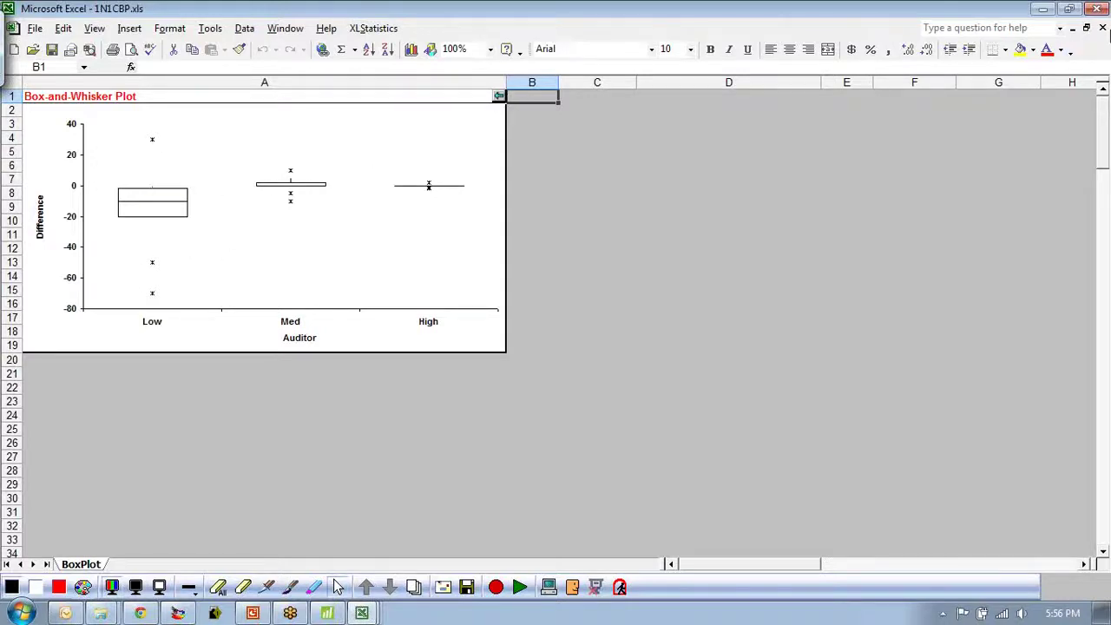
left_click(1102, 28)
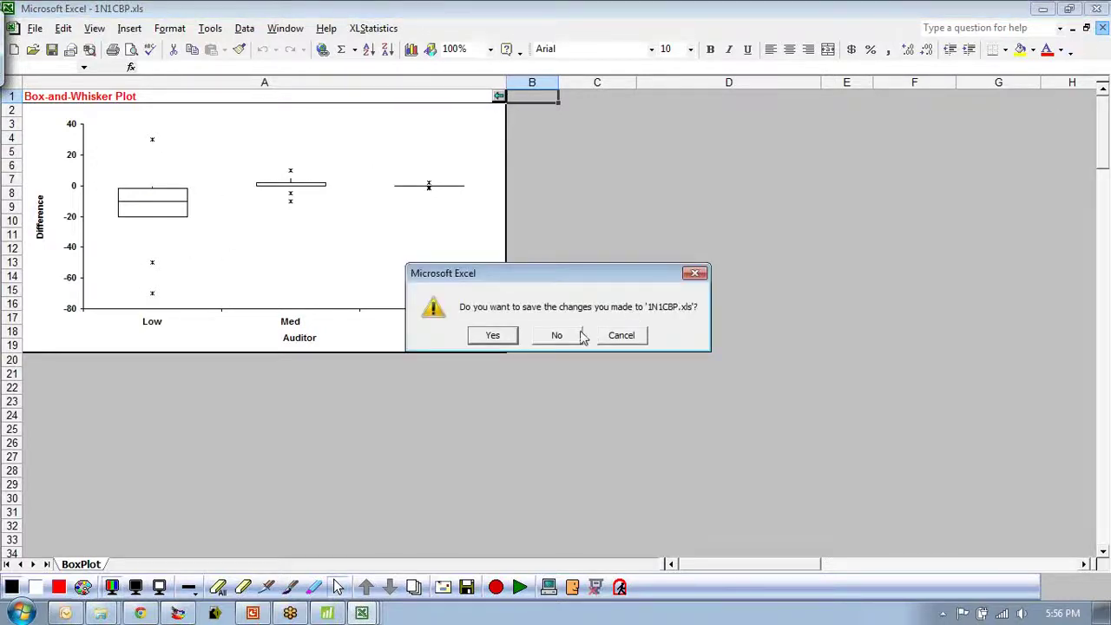
left_click(631, 338)
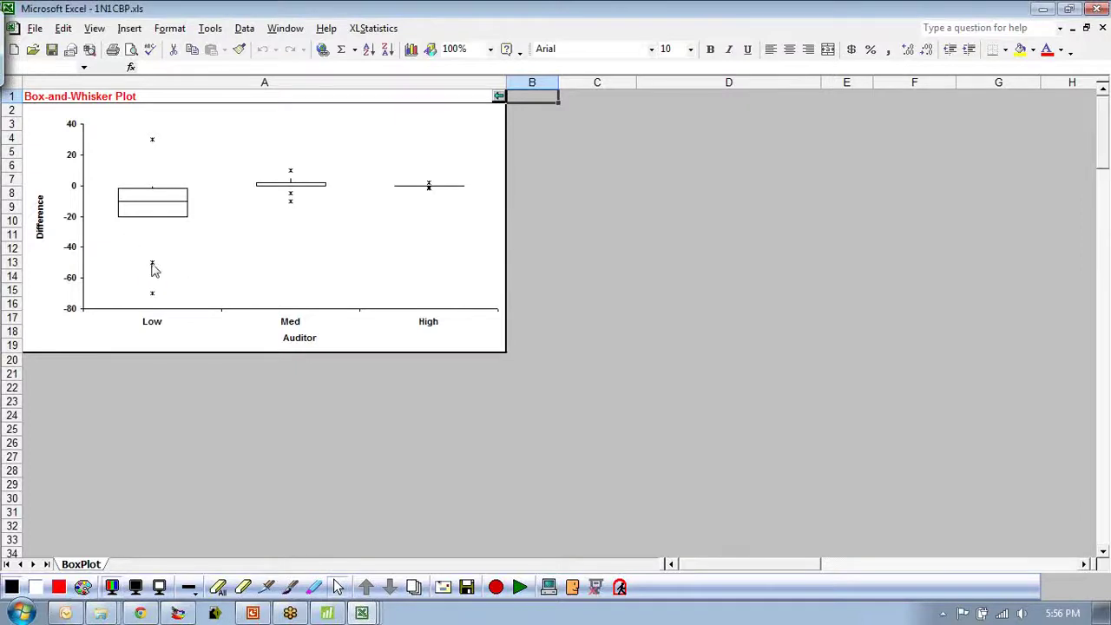
left_click(152, 270)
left_click(152, 268)
left_click(171, 295)
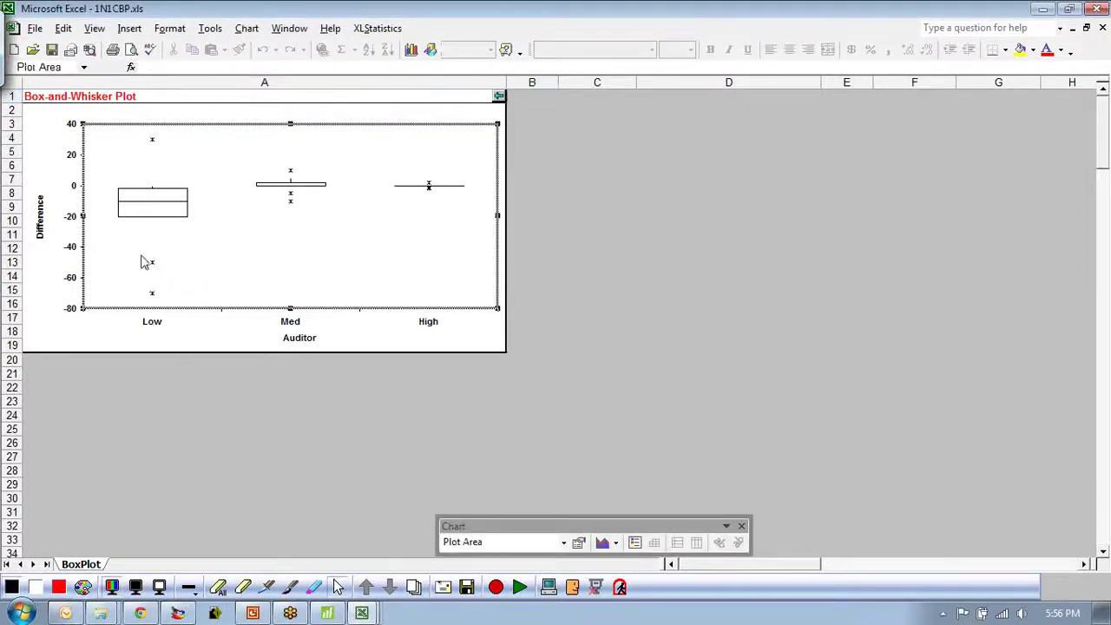
mouse_move(359, 612)
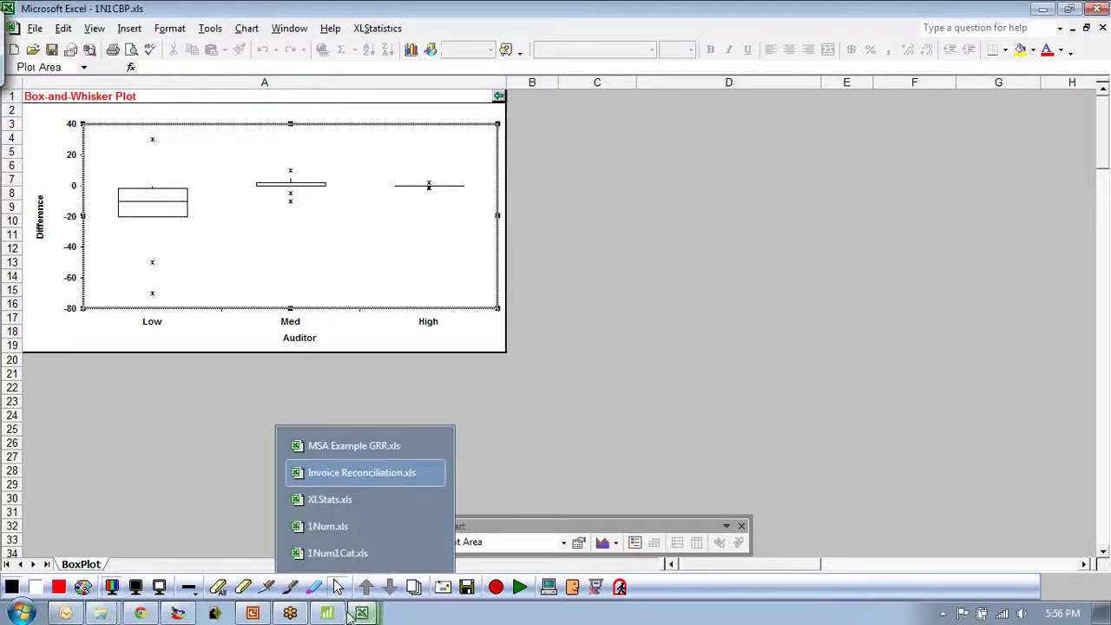
left_click(375, 429)
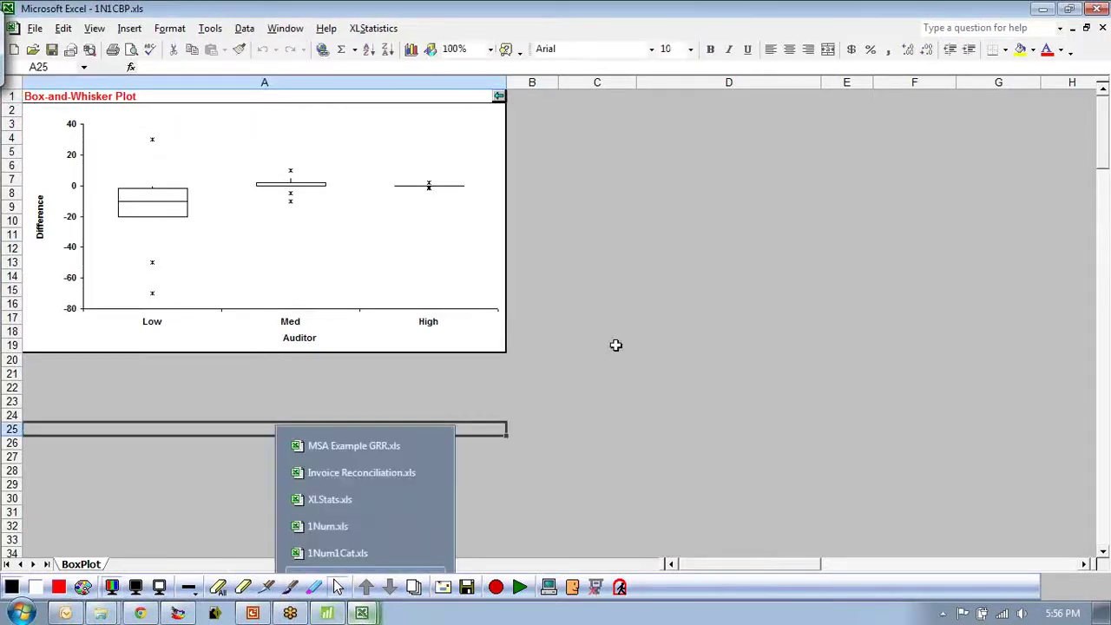
left_click(1102, 28)
left_click(556, 334)
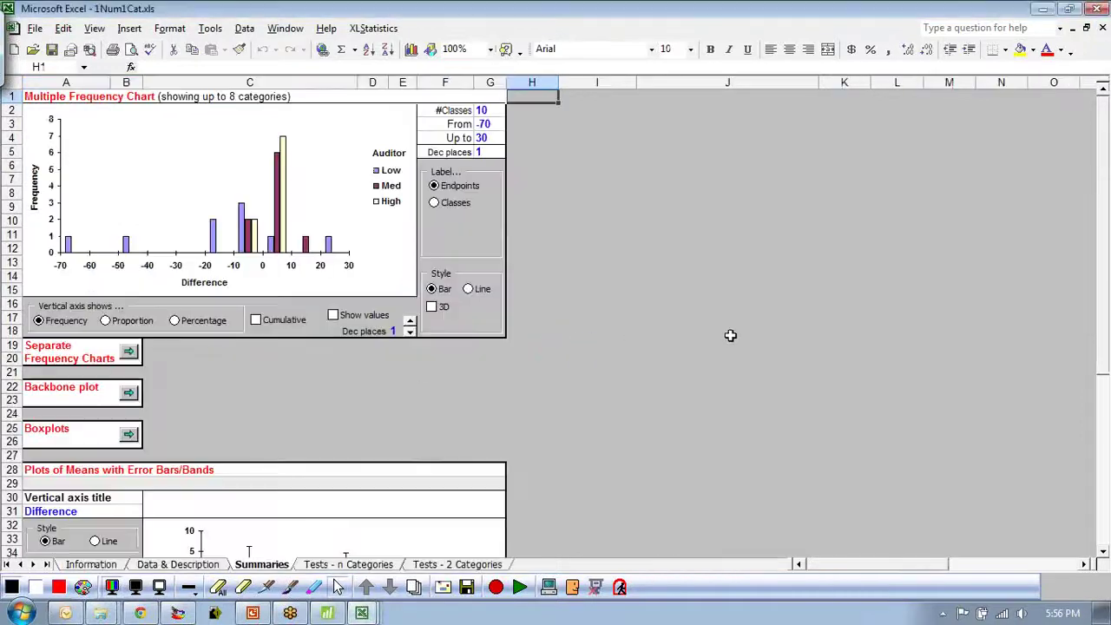
Review the Auditor means plot, and change the category variable on the Data & Description sheet to Invoice
scroll(591, 408, "down", 6)
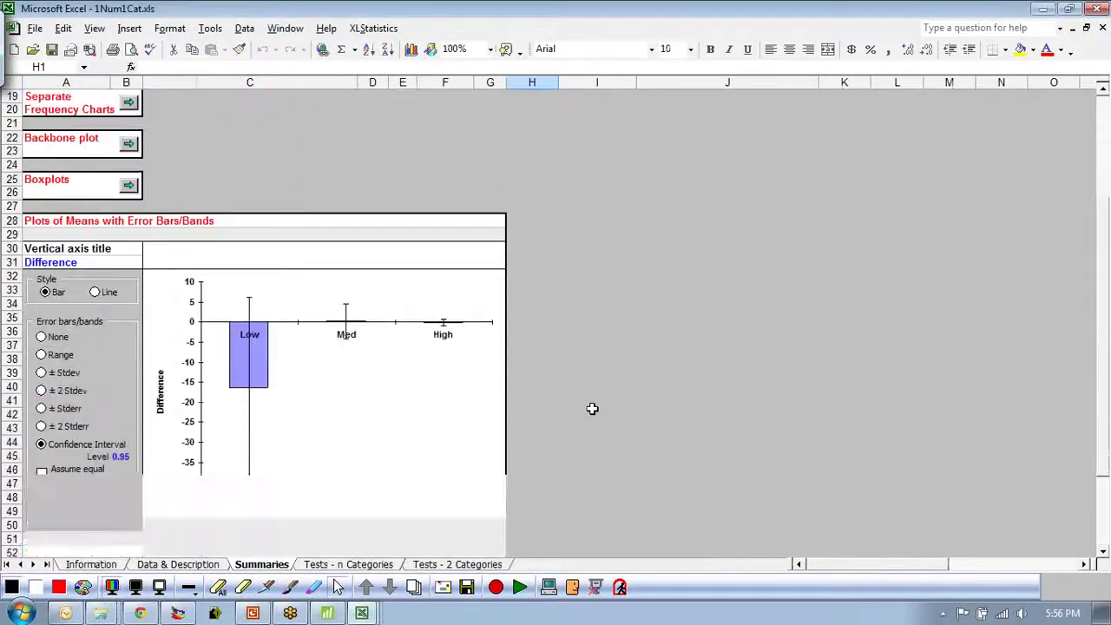
scroll(592, 408, "up", 4)
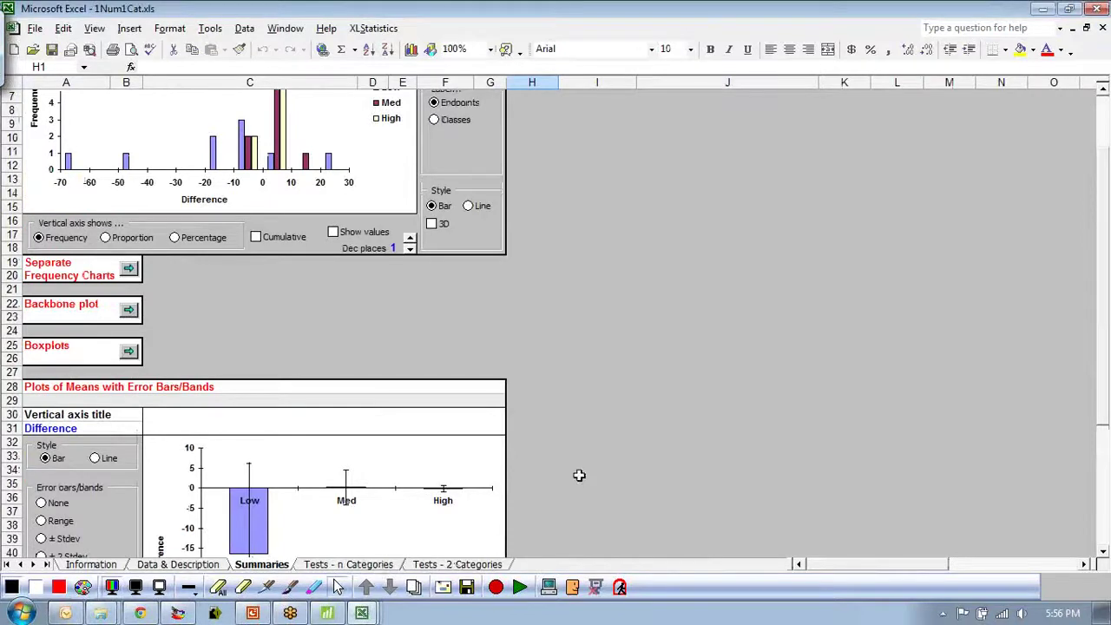
scroll(506, 455, "up", 2)
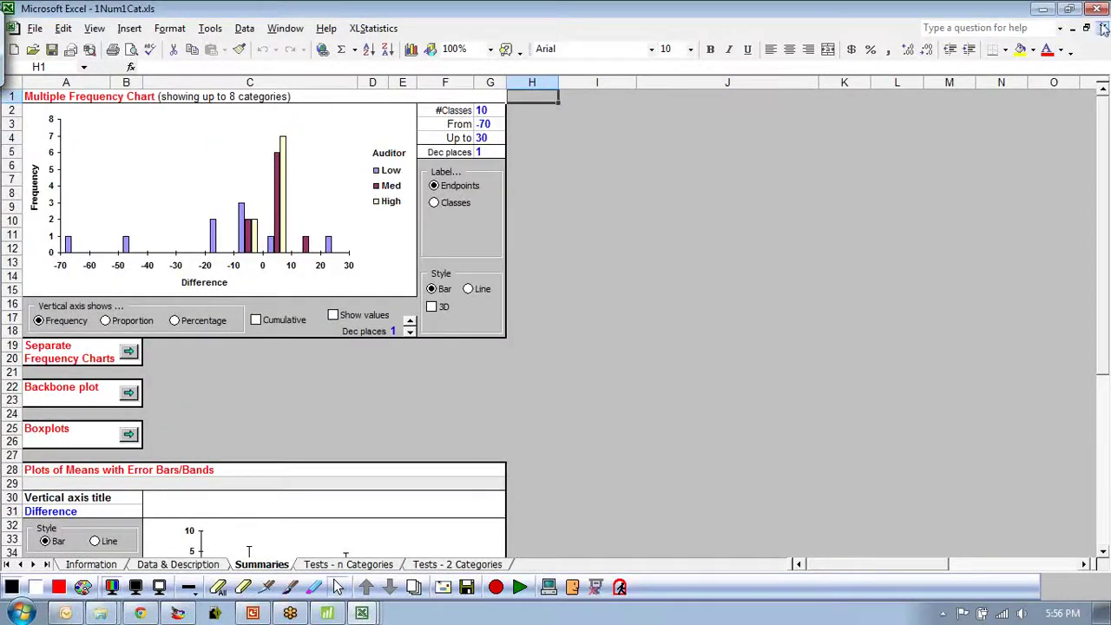
left_click(164, 565)
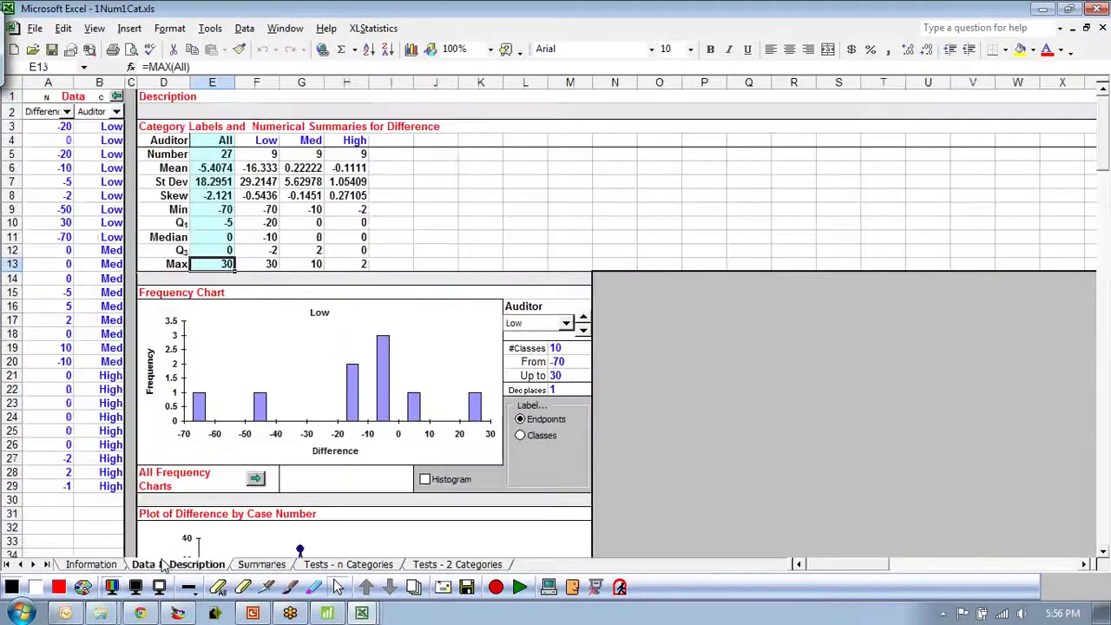
left_click(66, 112)
left_click(66, 112)
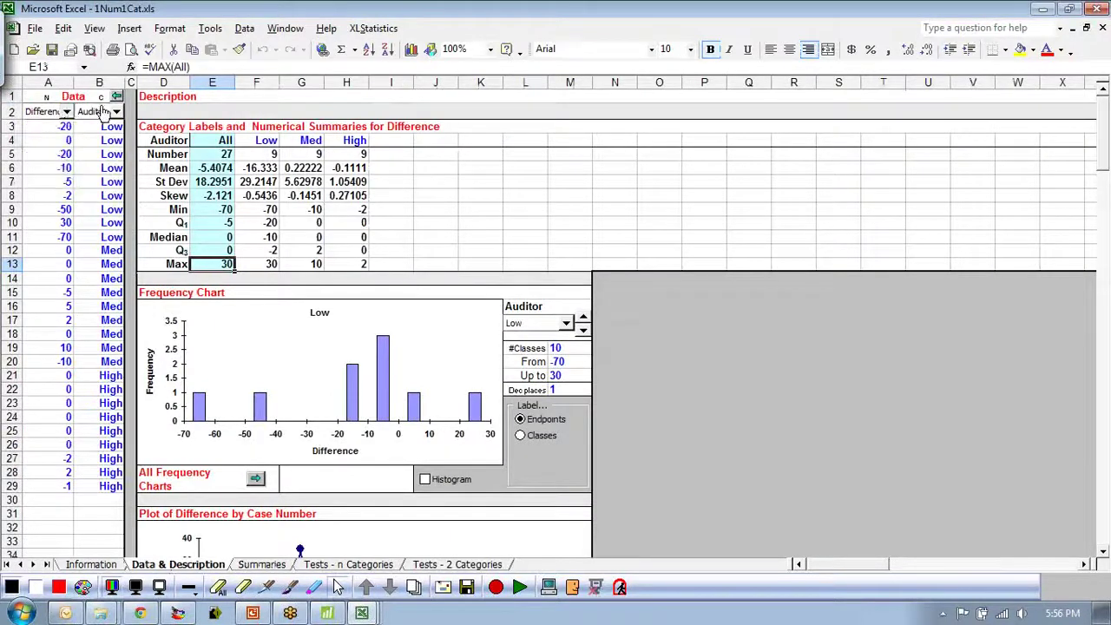
left_click(116, 112)
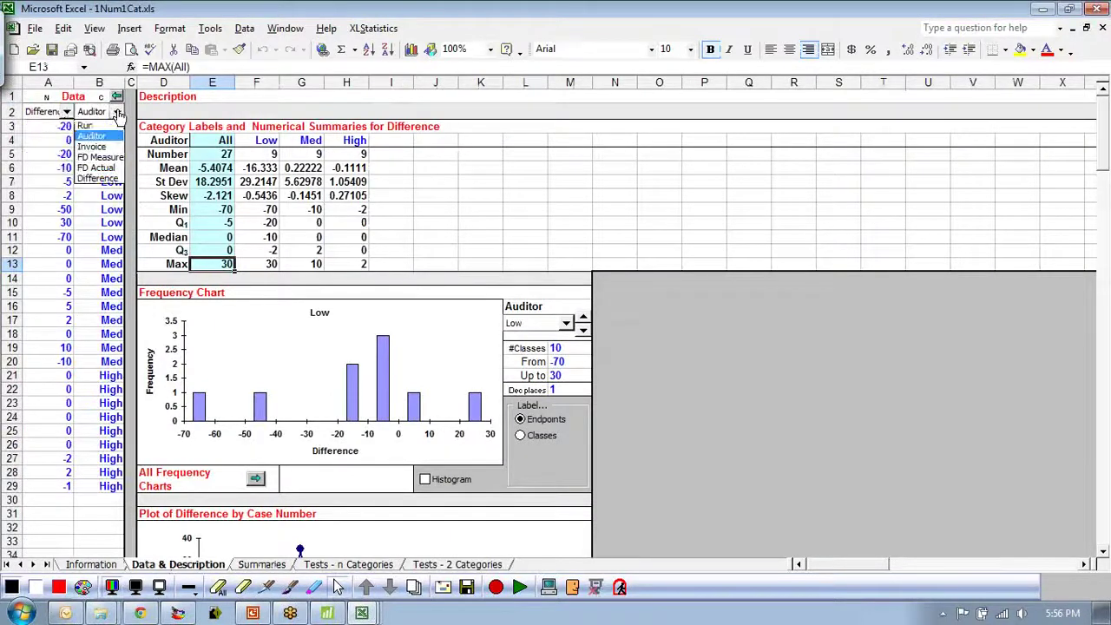
left_click(92, 146)
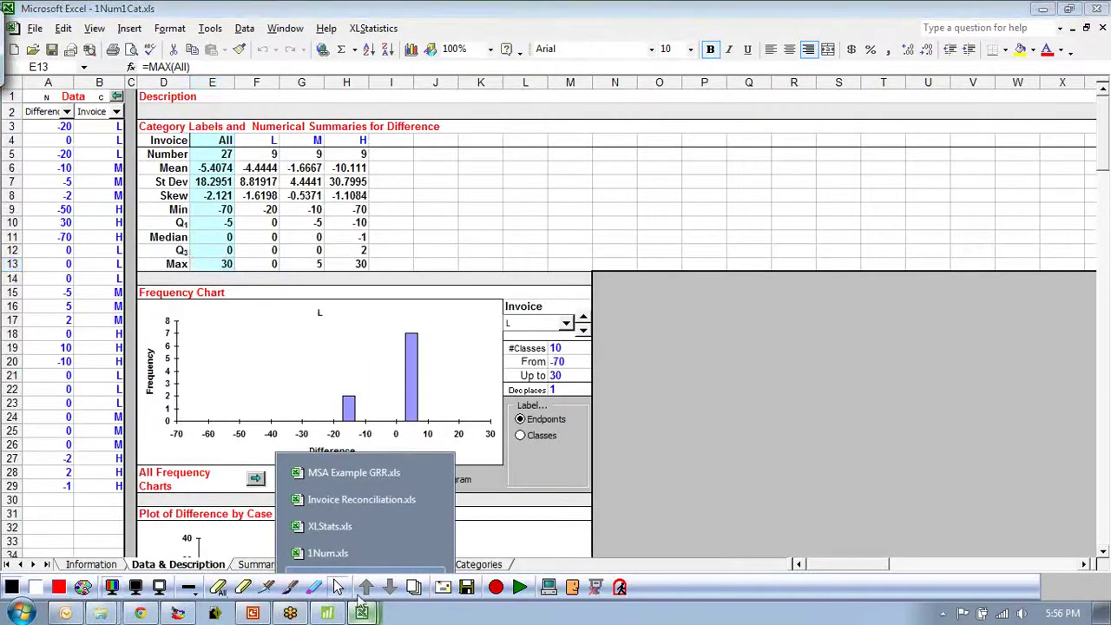
Return to Invoice Reconciliation.xls and examine the entries in the Invoice column
key("ctrl+F6")
left_click_drag(132, 111, 130, 382)
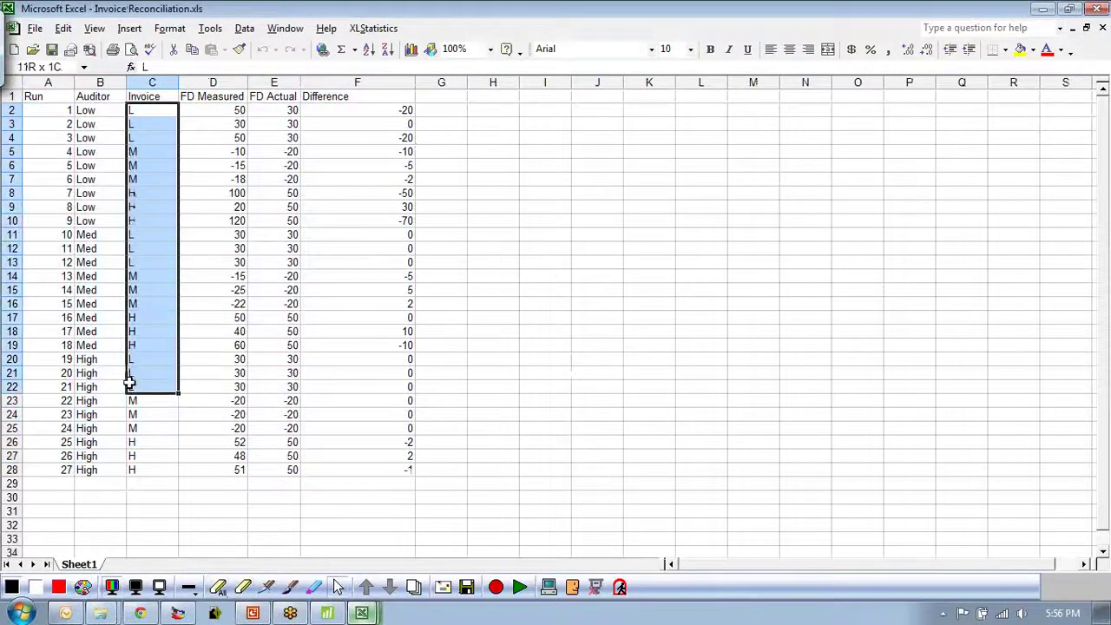
left_click(362, 613)
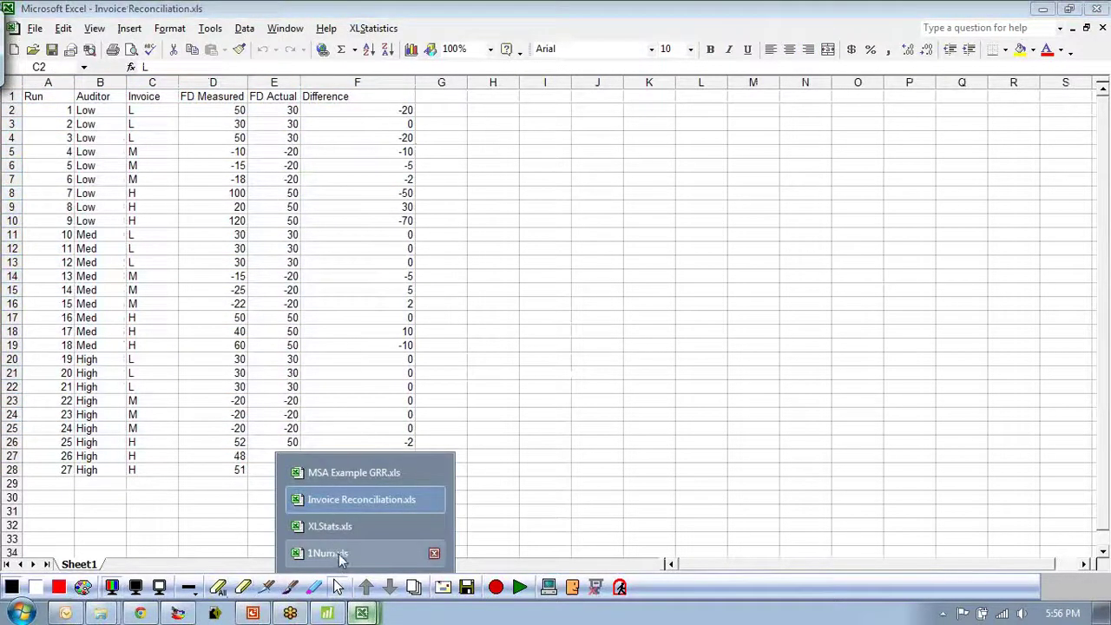
left_click(344, 503)
Run the XLStatistics 1Num1Cat analysis on columns B through F, Auditor to Difference
left_click_drag(360, 81, 100, 81)
left_click(352, 28)
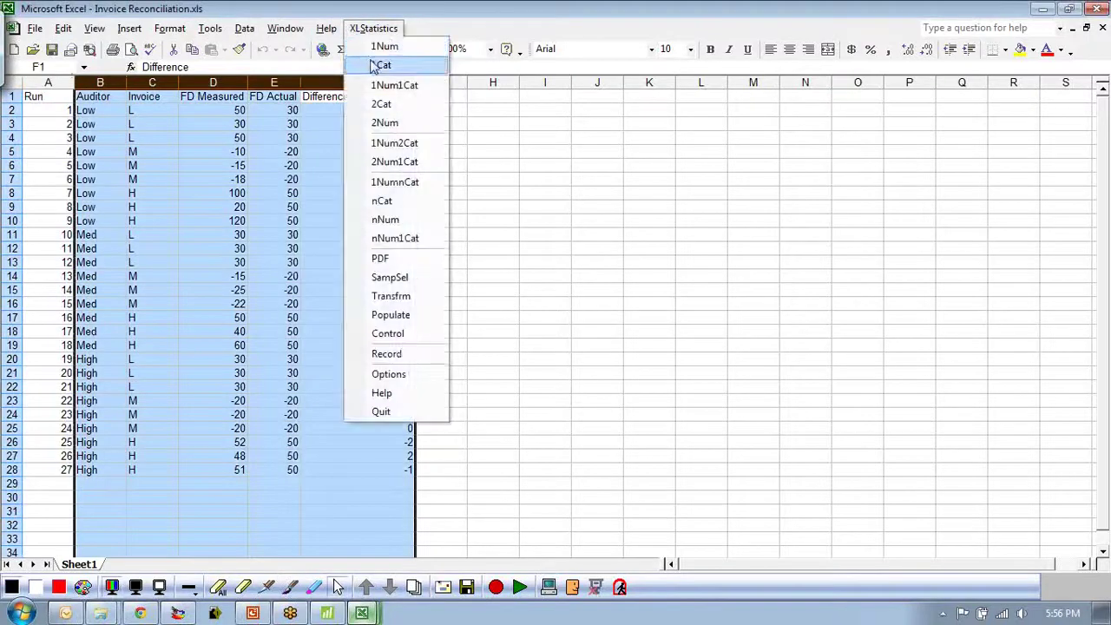
left_click(378, 87)
left_click(742, 266)
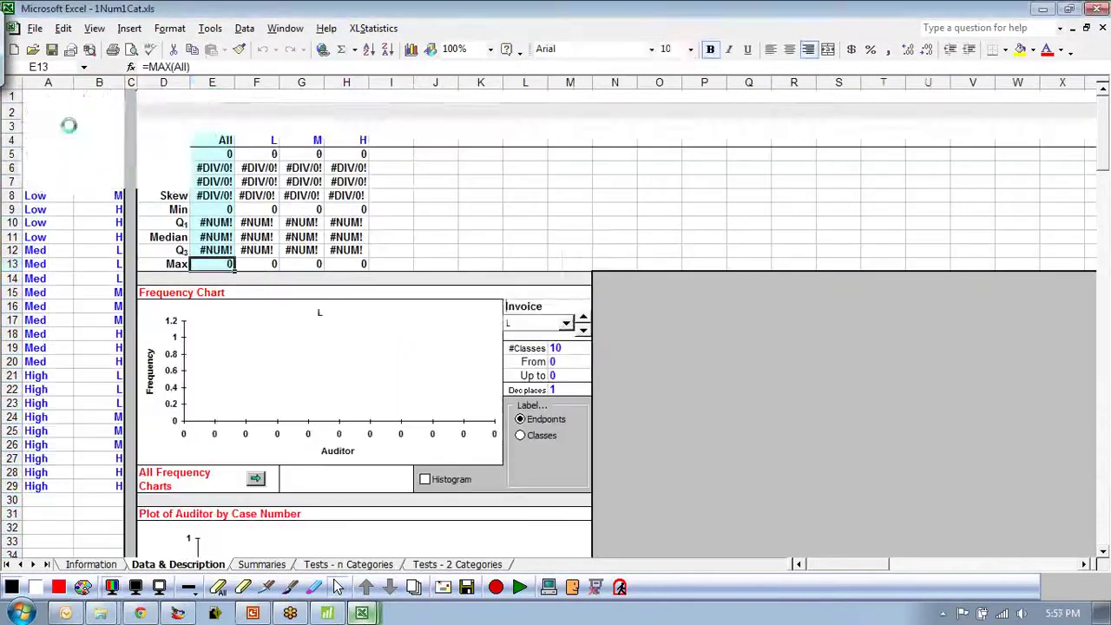
Set Difference as the numerical variable and Invoice as the category variable of the new 1Num1Cat analysis
left_click(67, 111)
left_click(59, 169)
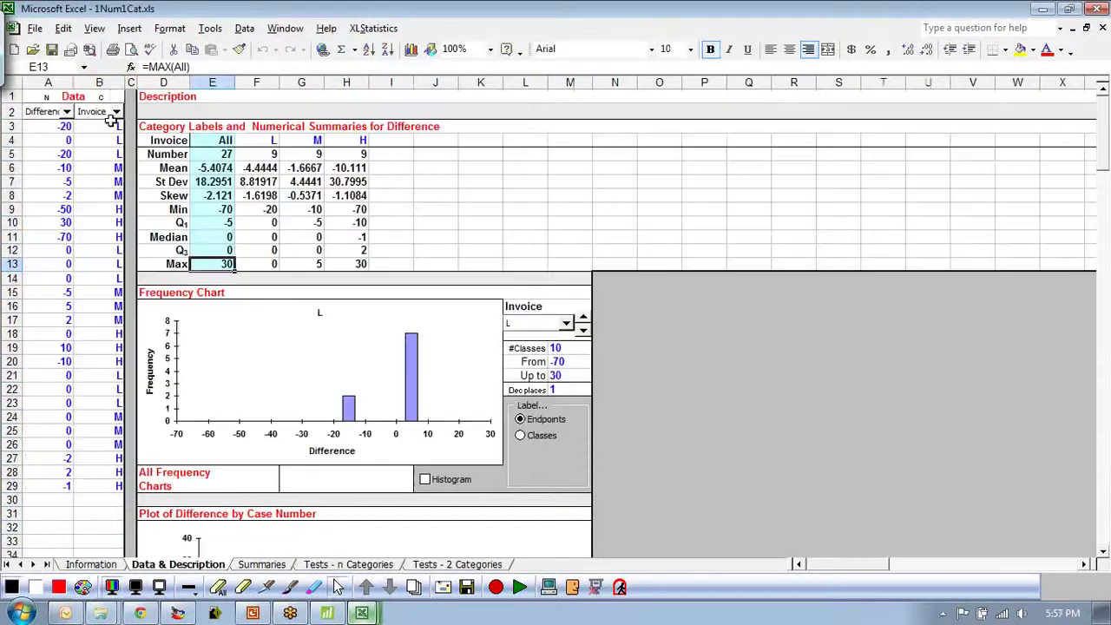
left_click(116, 111)
left_click(107, 137)
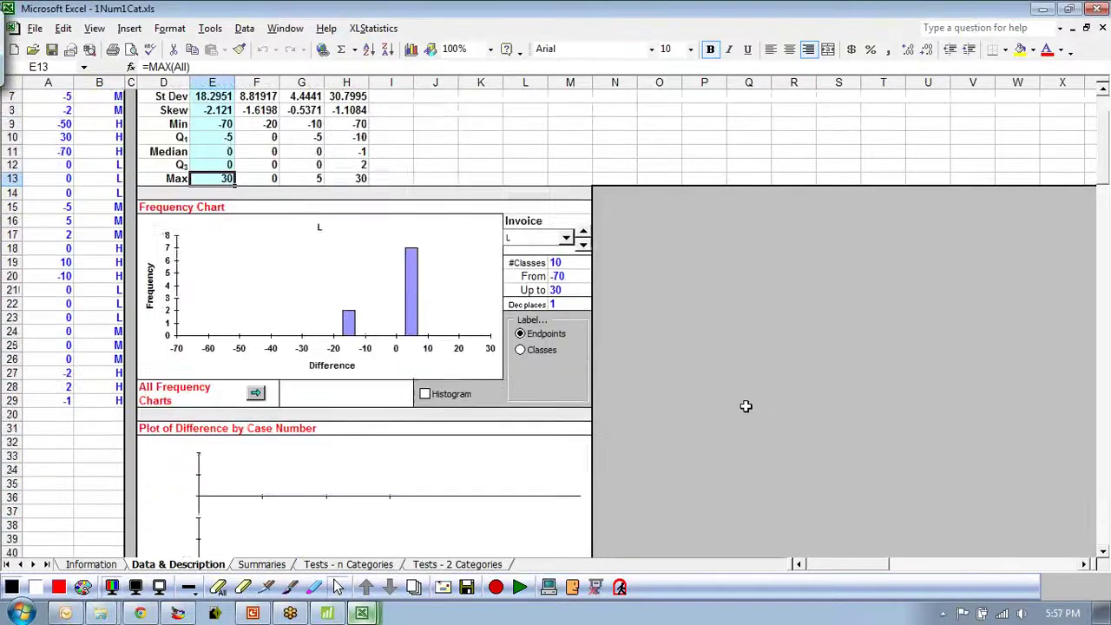
Show the Summaries sheet and compare the Invoice categories in the multiple frequency chart and the means plot
left_click(265, 566)
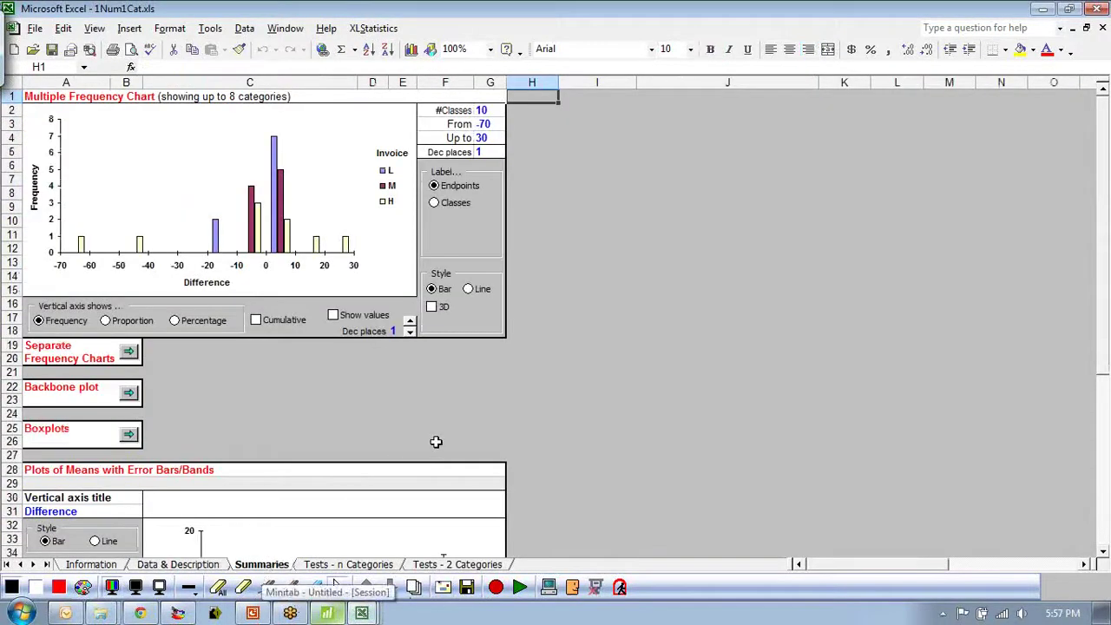
scroll(176, 414, "down", 6)
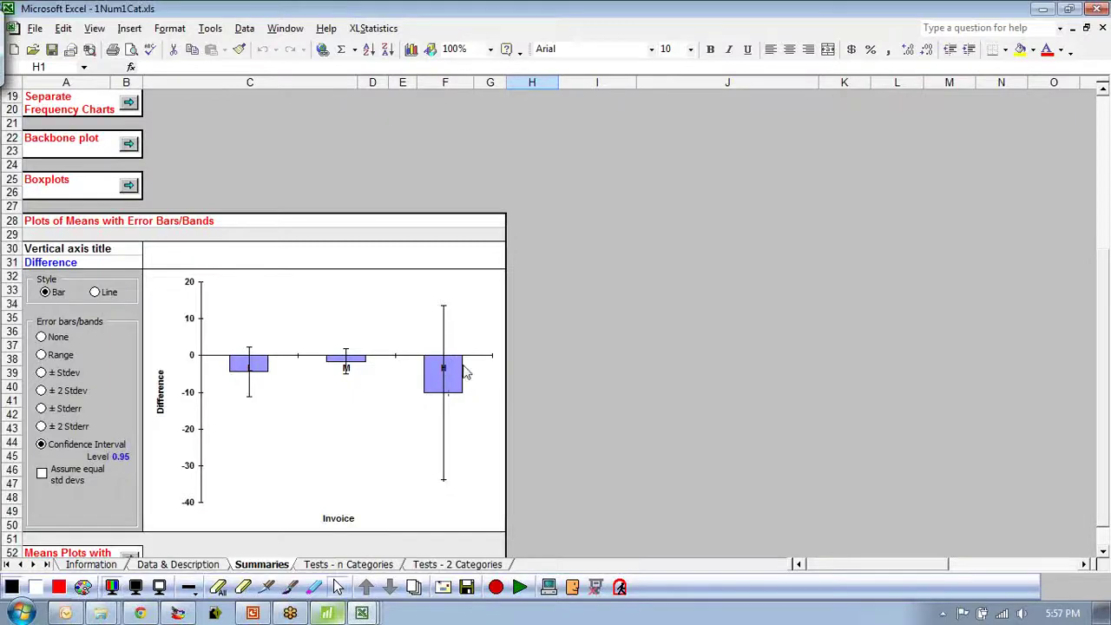
scroll(530, 423, "up", 2)
scroll(531, 423, "up", 6)
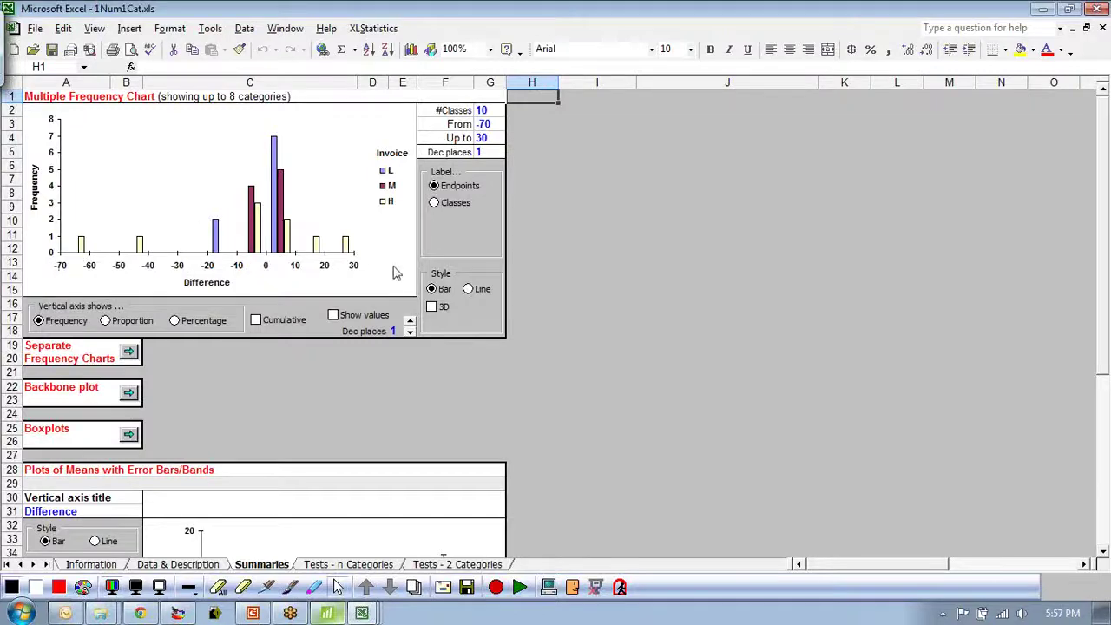
scroll(560, 374, "down", 8)
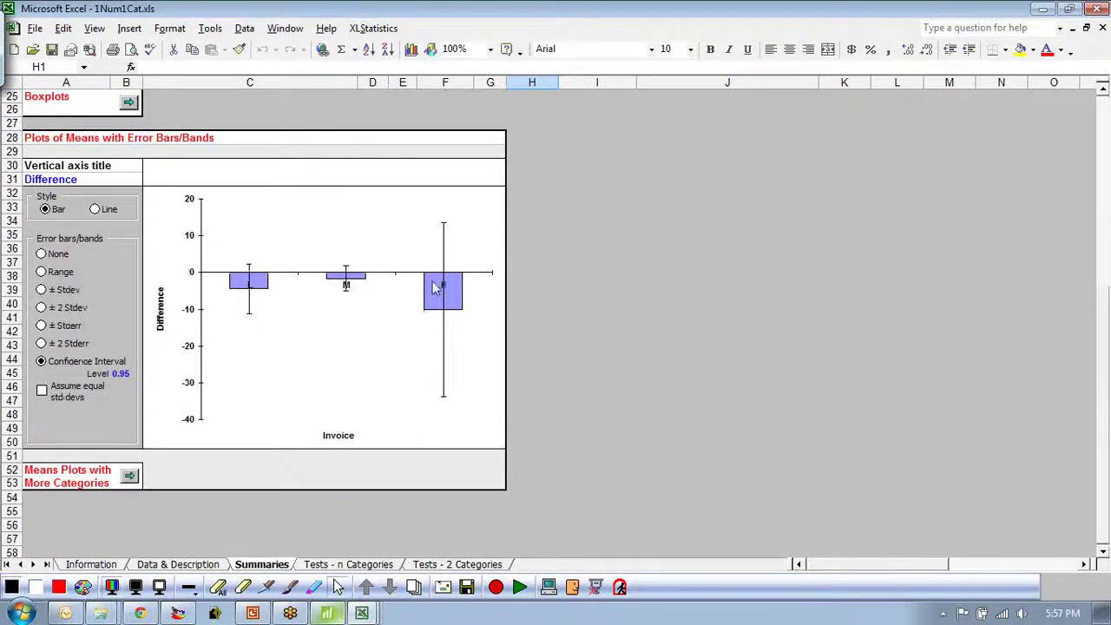
scroll(469, 291, "up", 6)
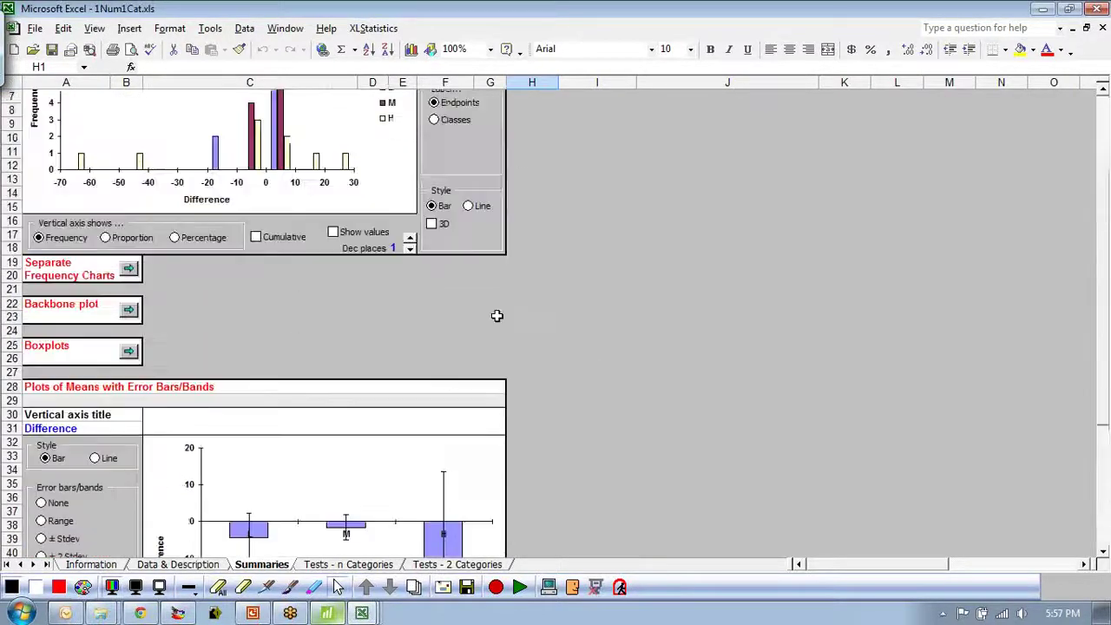
Show the separate frequency charts of Difference and compare the distributions of the Invoice categories
left_click(129, 271)
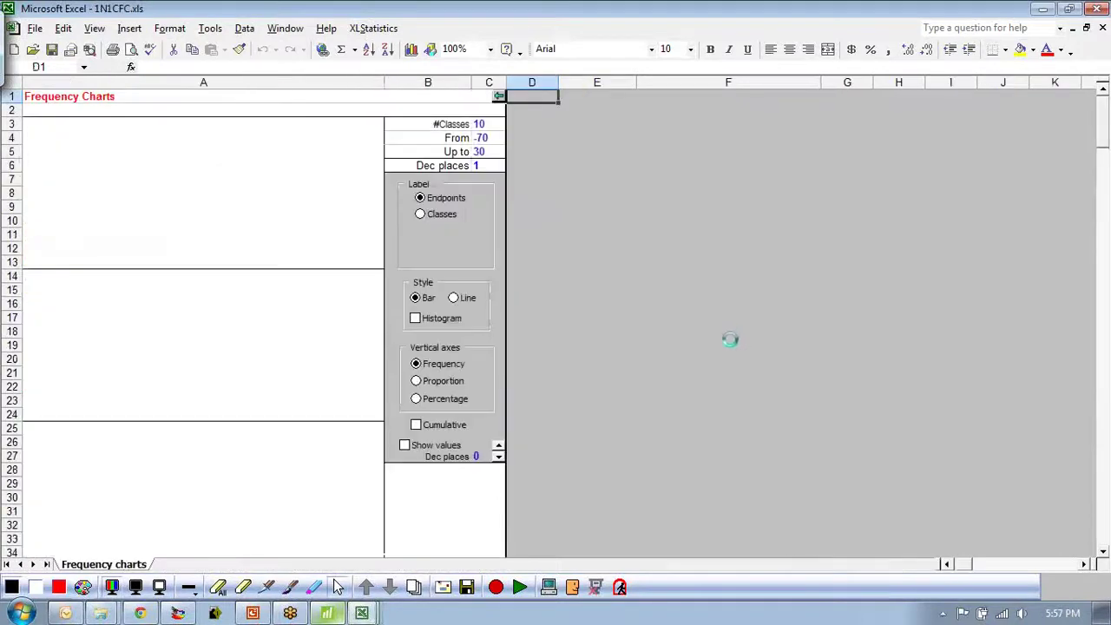
scroll(730, 340, "down", 4)
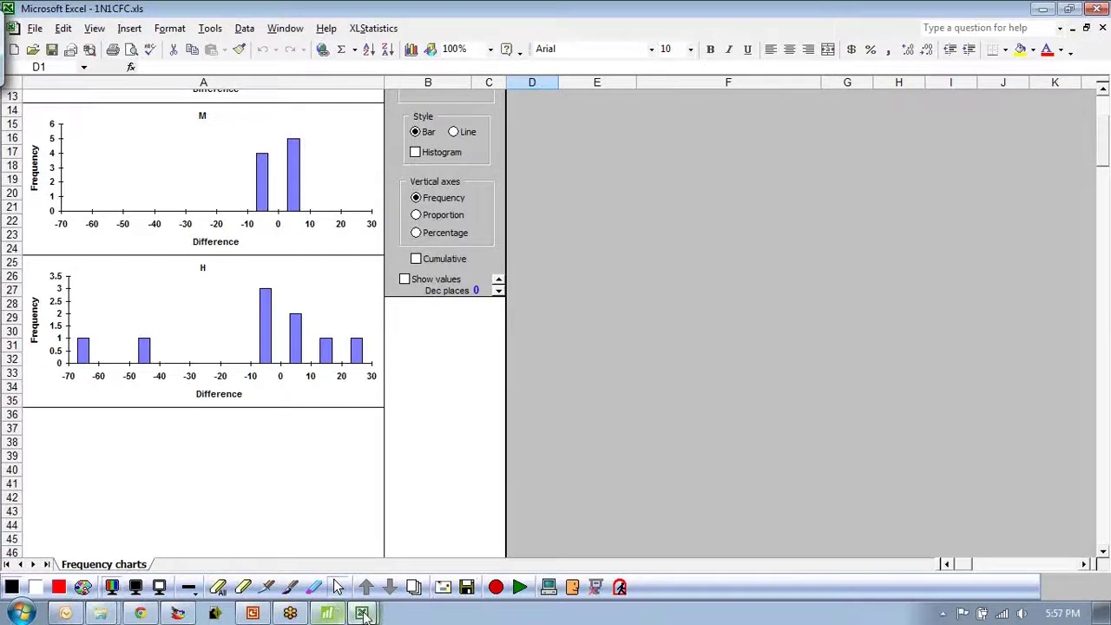
Copy columns A through D, Part to Output, from MSA Example GRR.xls
mouse_move(361, 613)
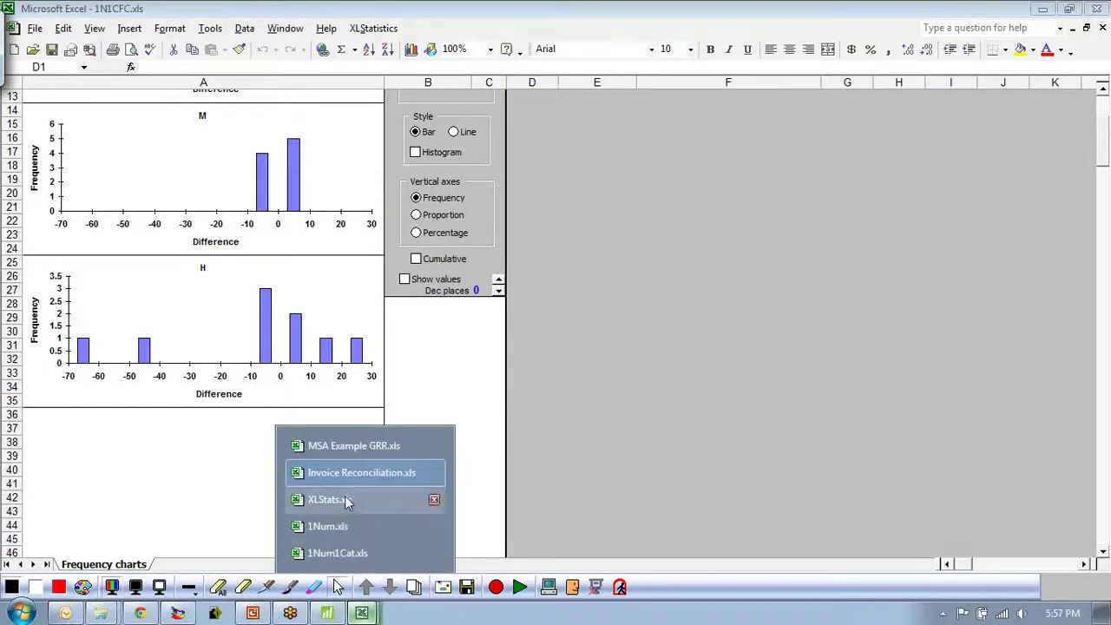
left_click(341, 444)
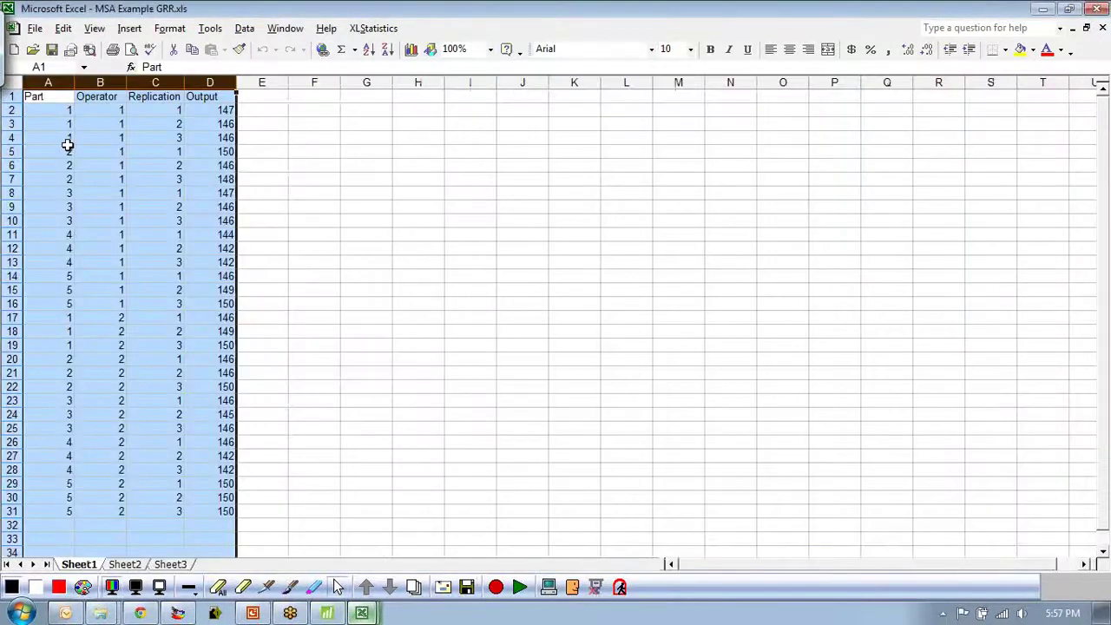
key("ctrl+c")
mouse_move(361, 613)
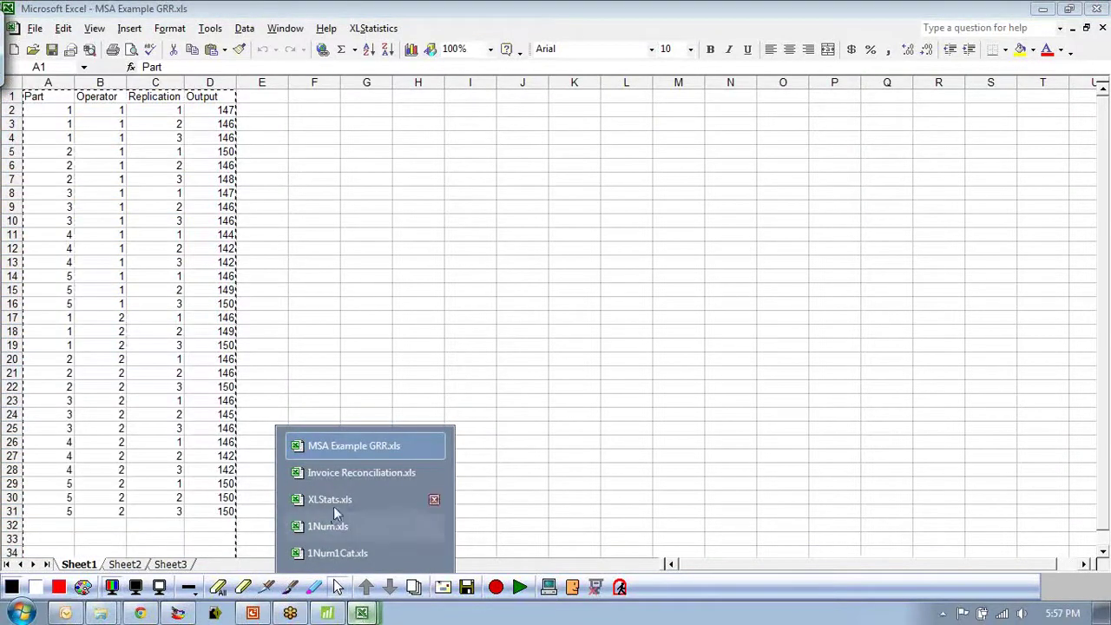
Switch to Minitab, close the old worksheet, and paste the copied data with its headers into an empty worksheet starting at C1
left_click(252, 612)
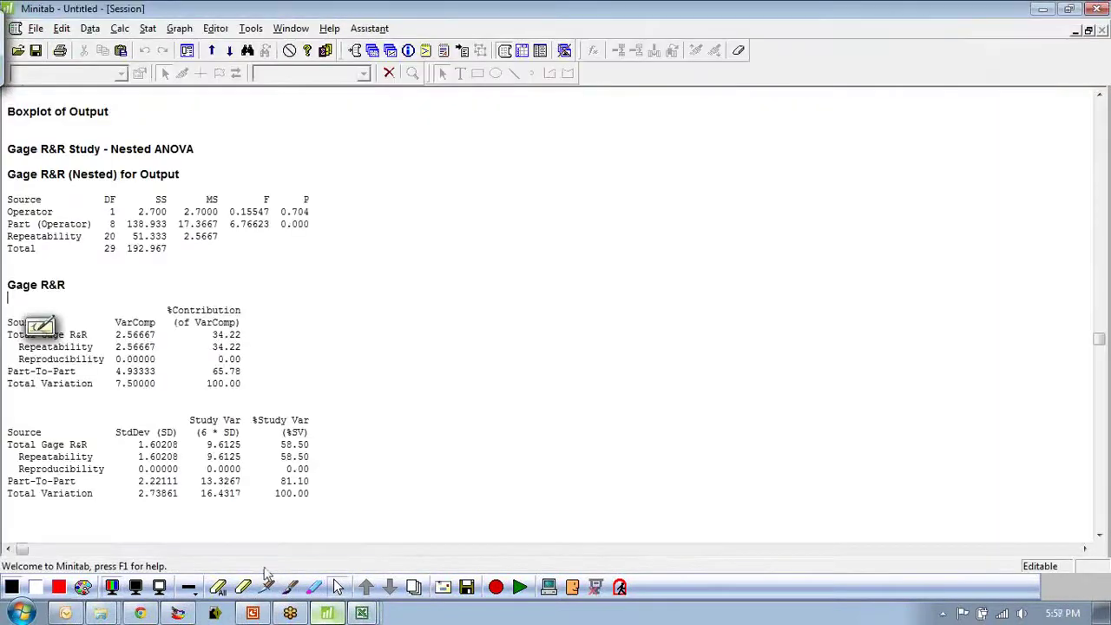
left_click(1088, 31)
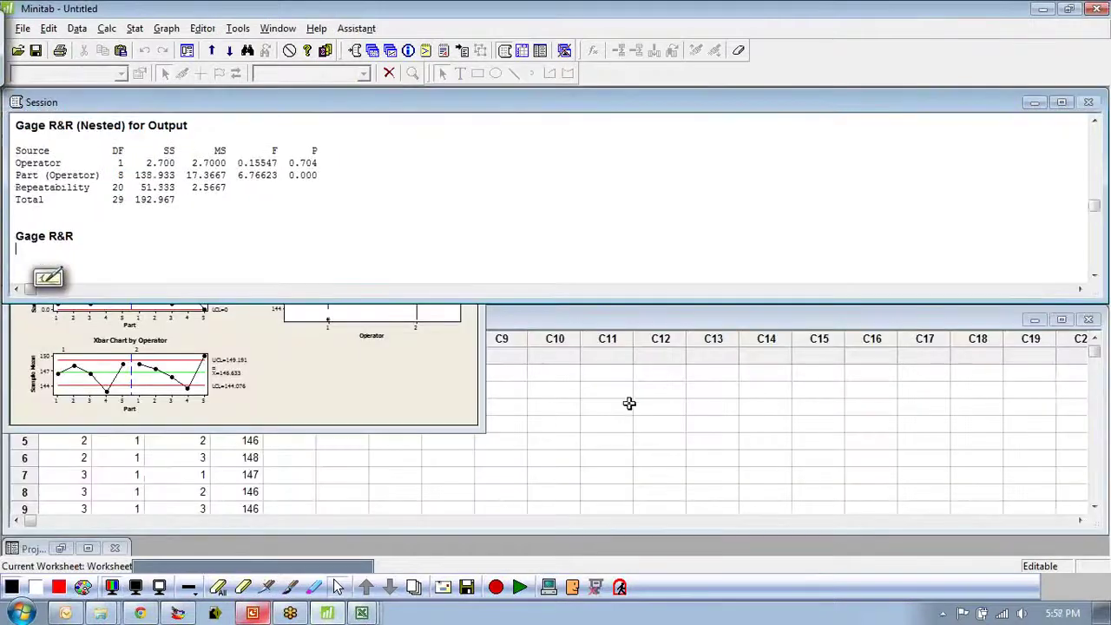
left_click(651, 392)
left_click(1088, 320)
left_click(590, 327)
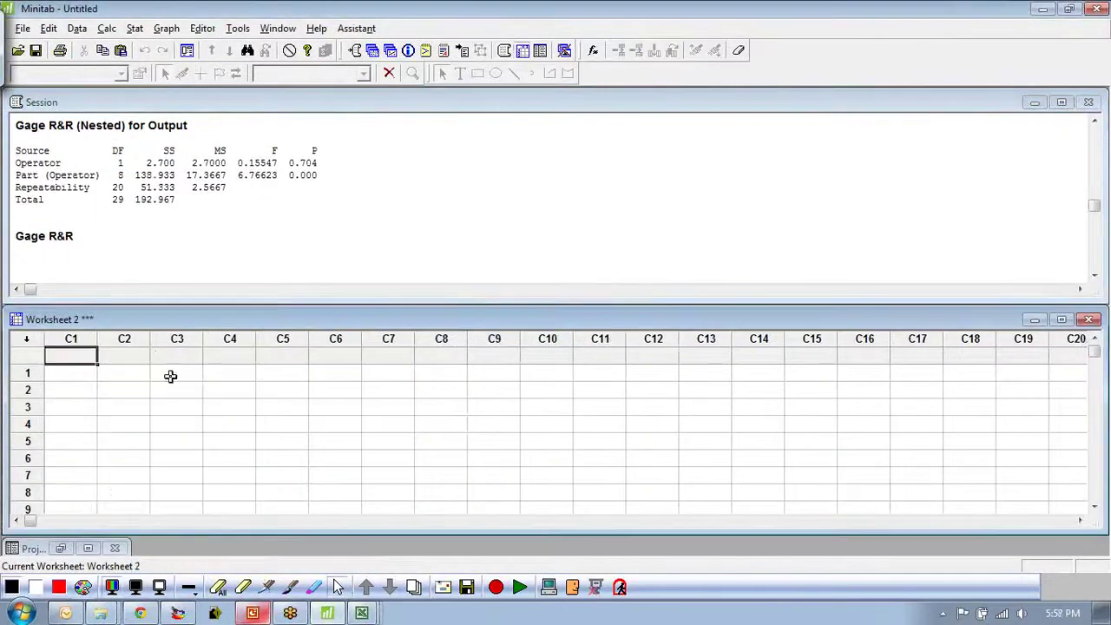
left_click(80, 355)
key("ctrl+v")
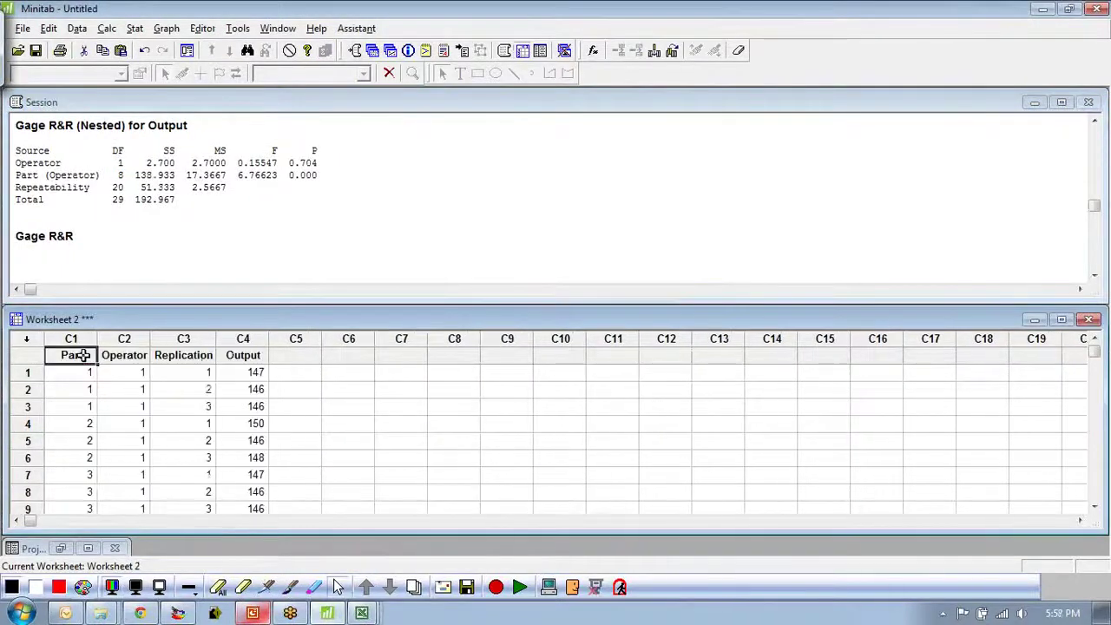
Run a crossed Gage R&R study with Part as part numbers, Operator as operators and Output as measurement data, using ANOVA
left_click(364, 415)
left_click(135, 29)
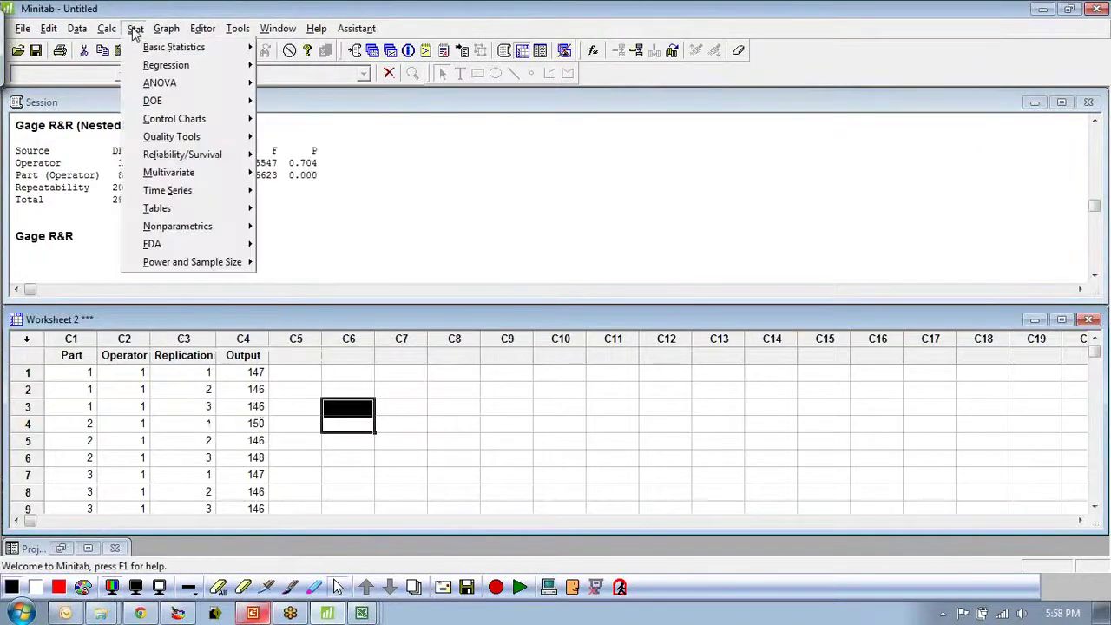
mouse_move(158, 101)
mouse_move(174, 137)
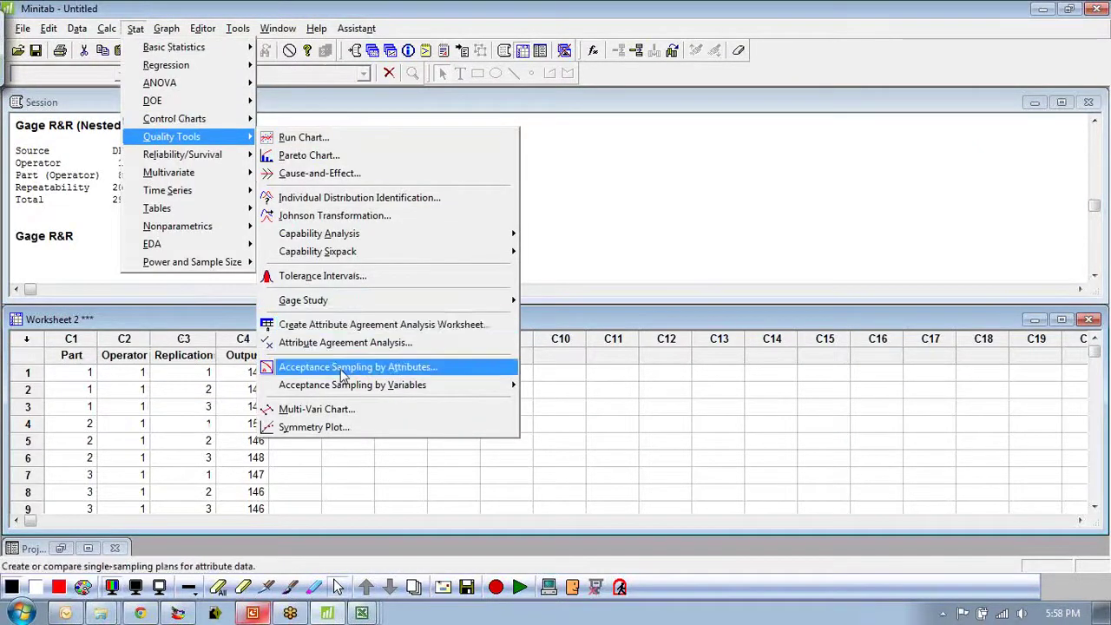
mouse_move(330, 304)
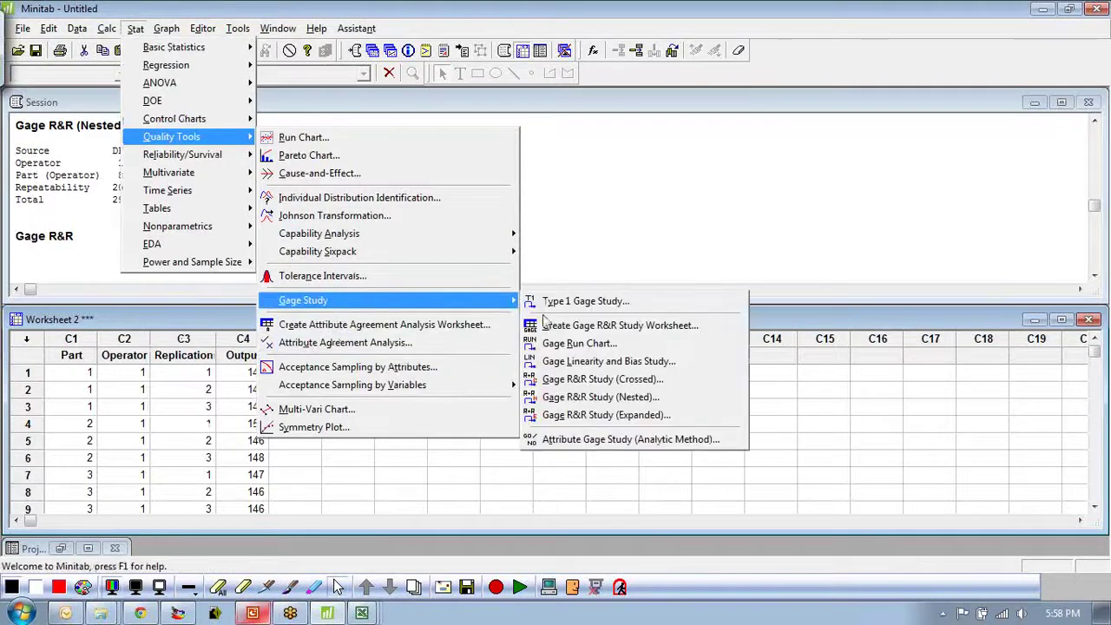
left_click(590, 380)
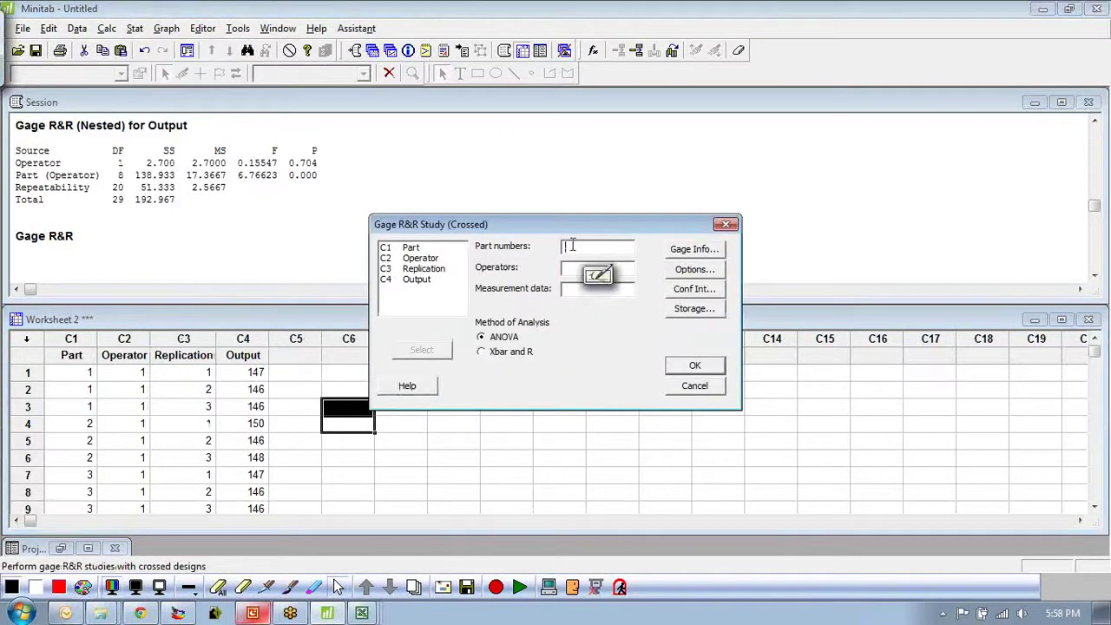
double_click(413, 248)
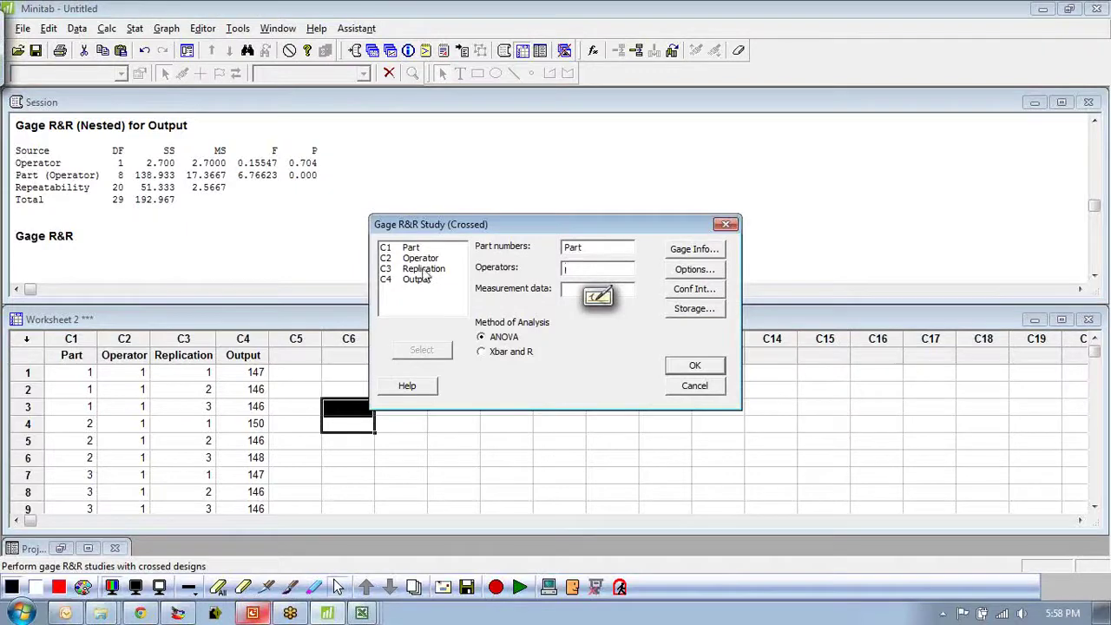
double_click(420, 258)
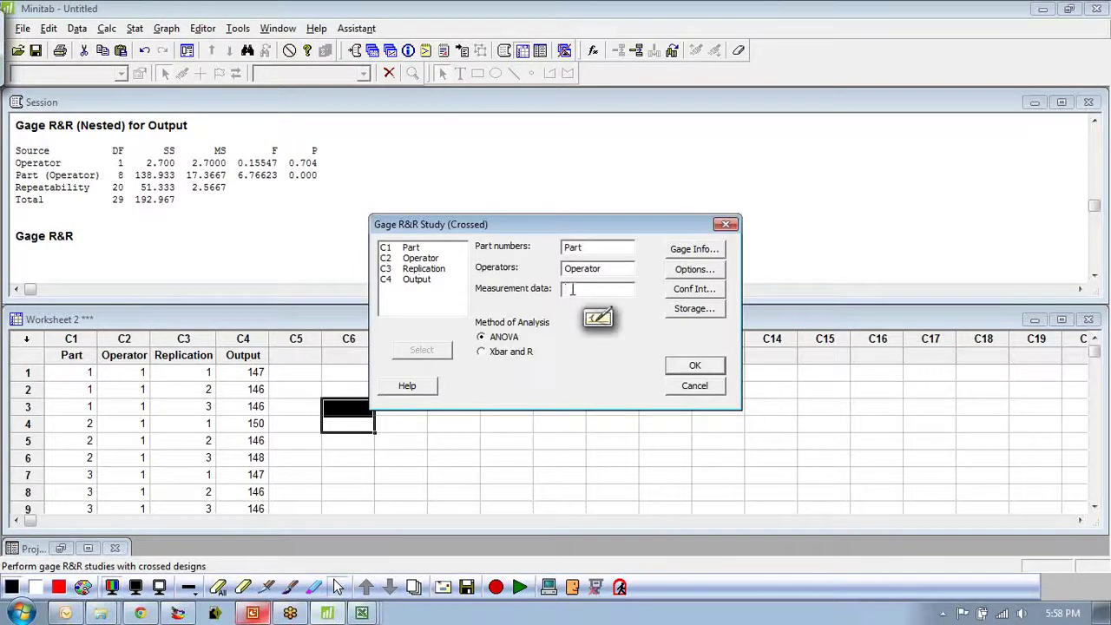
double_click(415, 279)
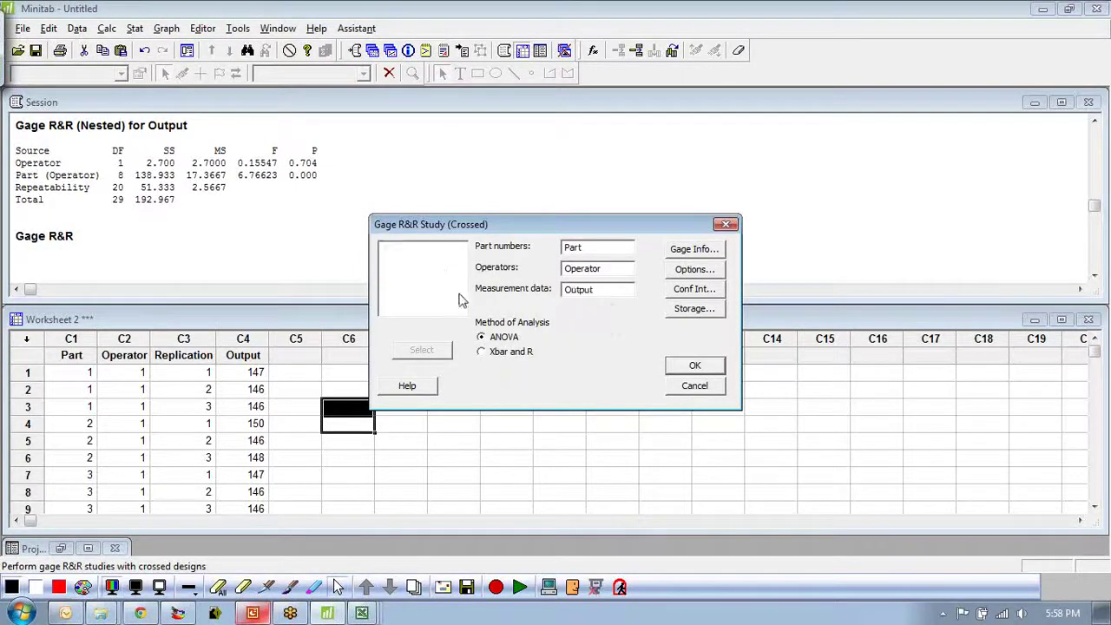
left_click(697, 368)
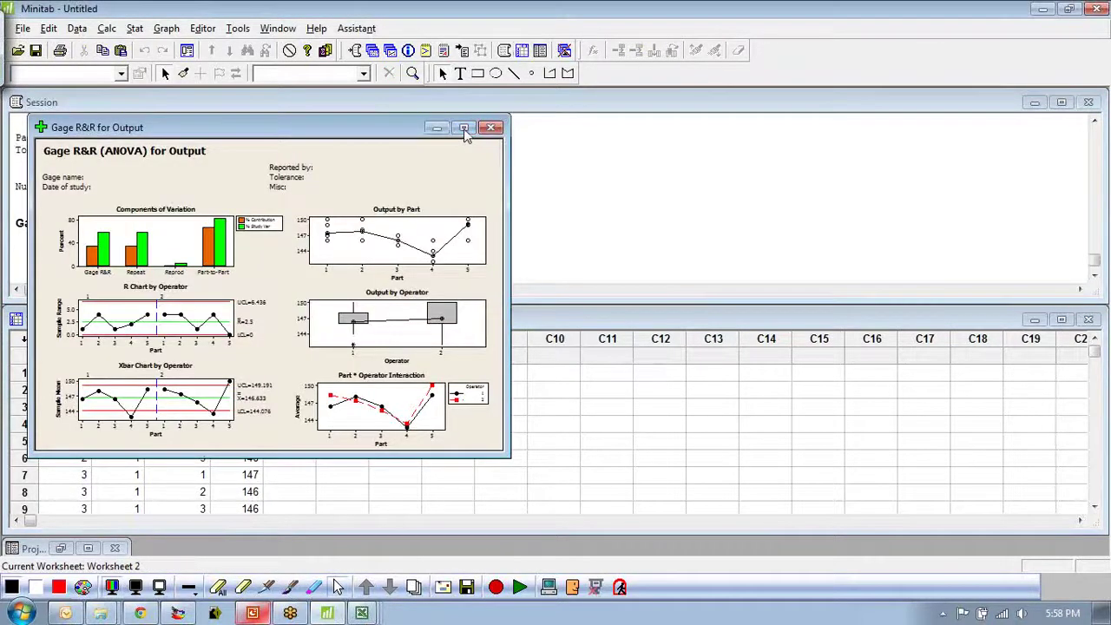
Examine the Gage R&R graphs for Output, and review the variance components in the session output, highlighting the Total Gage R&R line
left_click(463, 128)
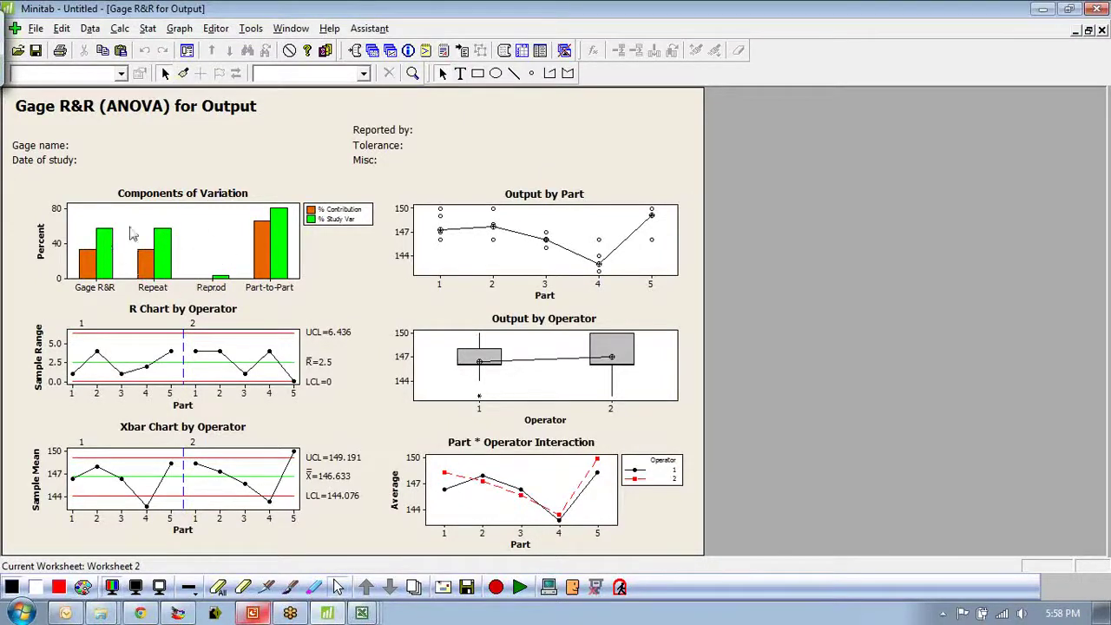
left_click(1088, 30)
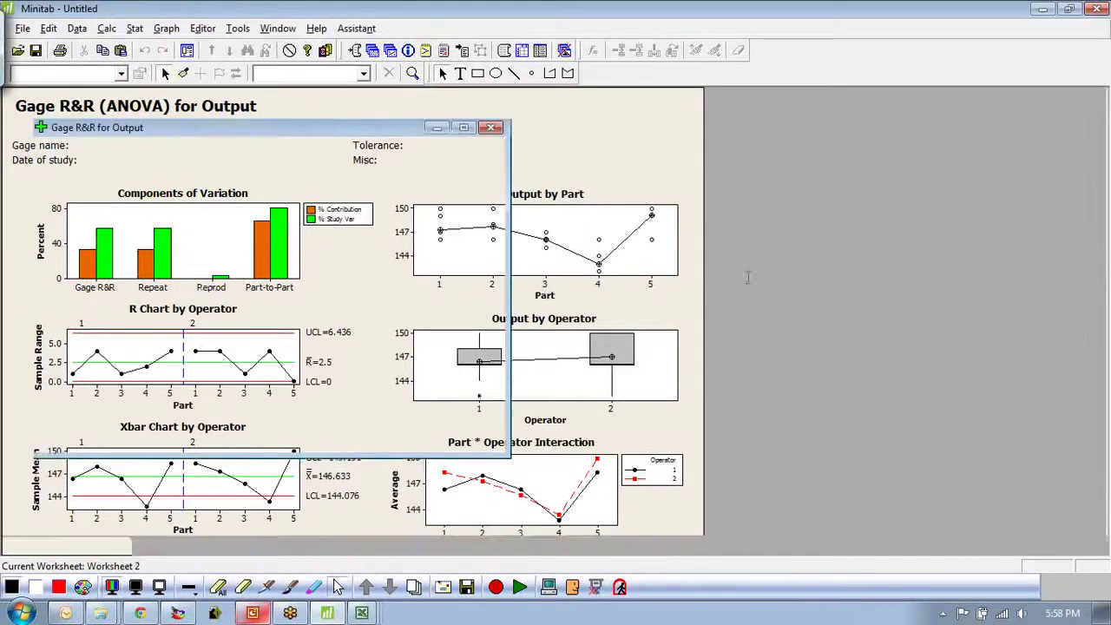
left_click(543, 235)
scroll(424, 209, "up", 6)
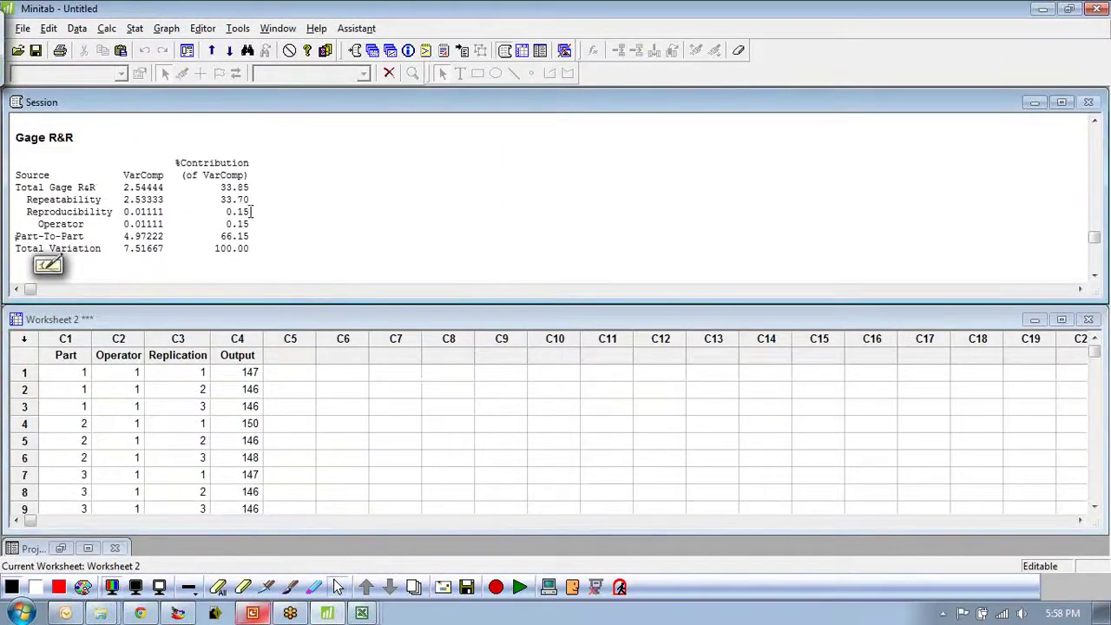
scroll(590, 173, "up", 2)
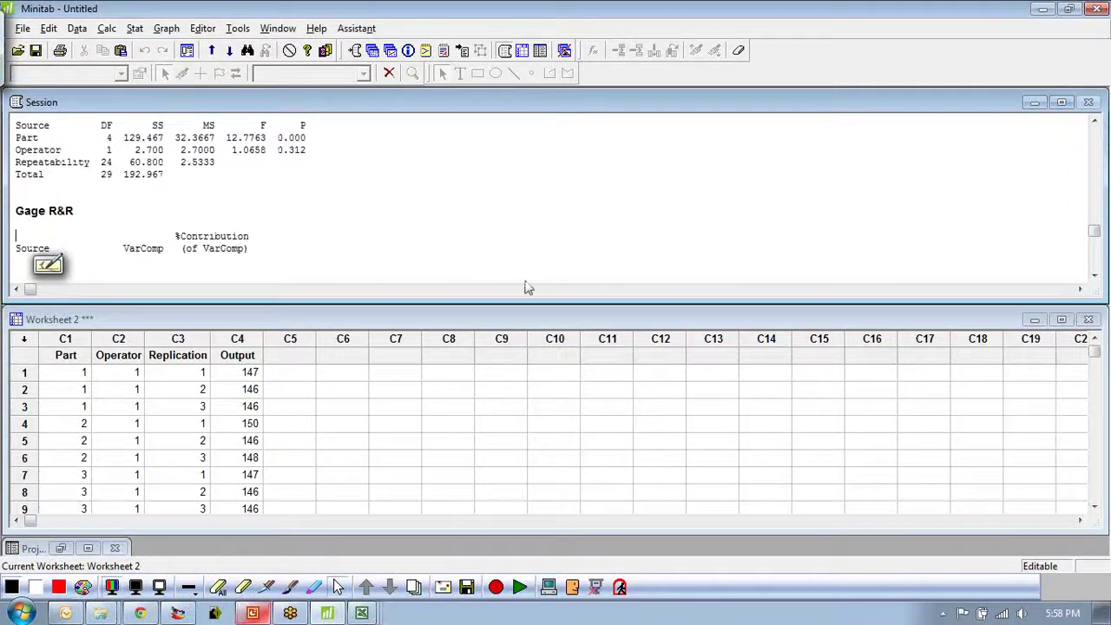
left_click(1060, 101)
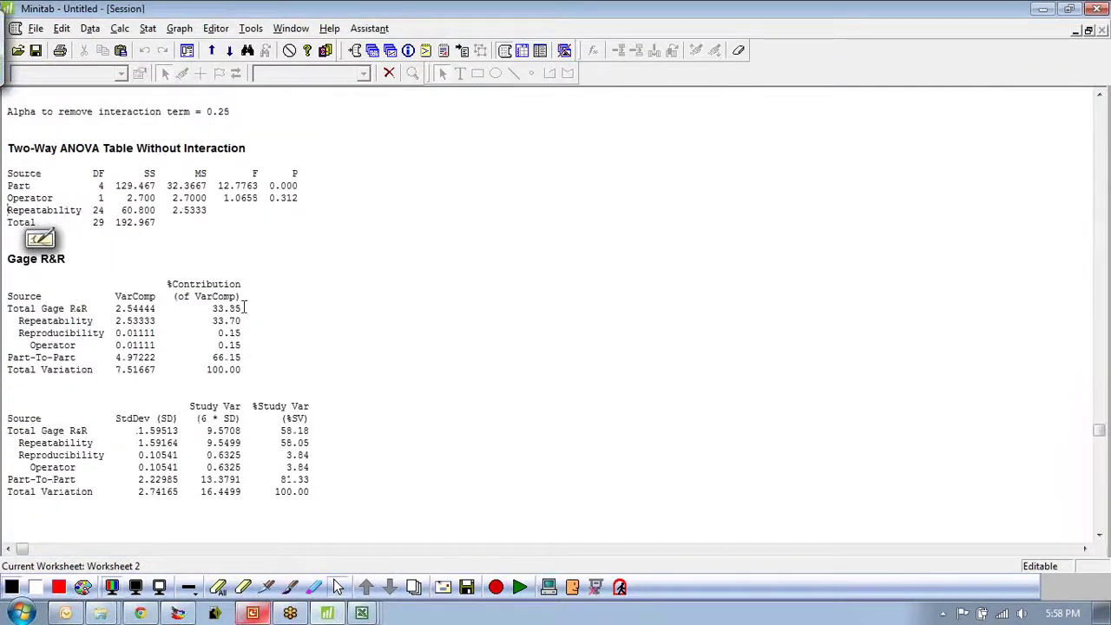
left_click_drag(243, 308, 7, 309)
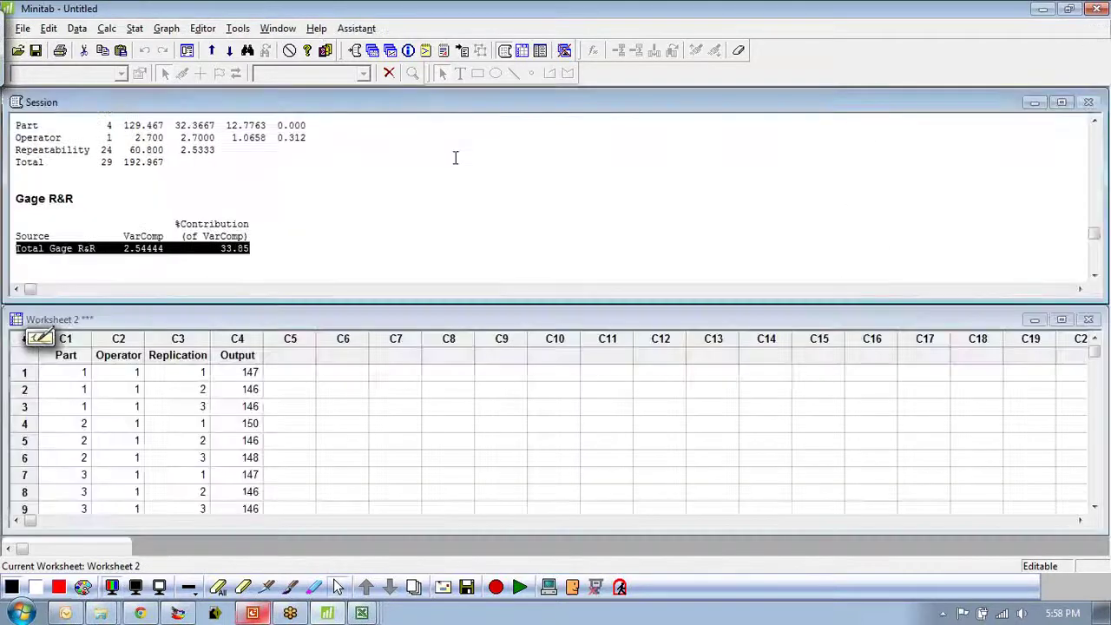
left_click(1088, 31)
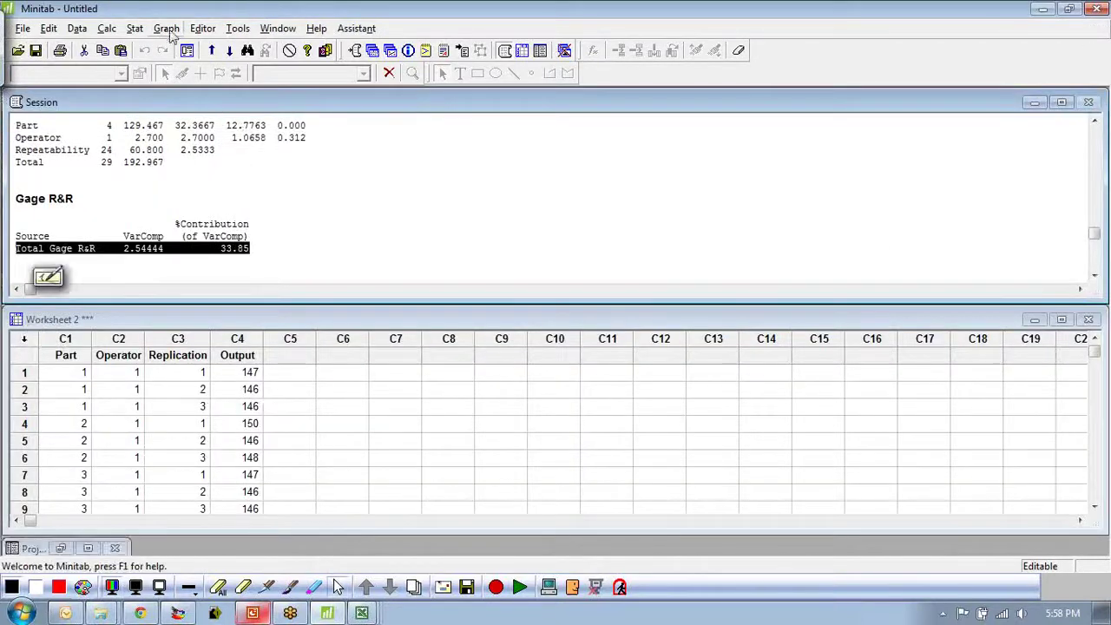
Create a one-Y boxplot with groups of Output, grouped by Part and Operator, and move its window clear of the worksheet data
left_click(167, 29)
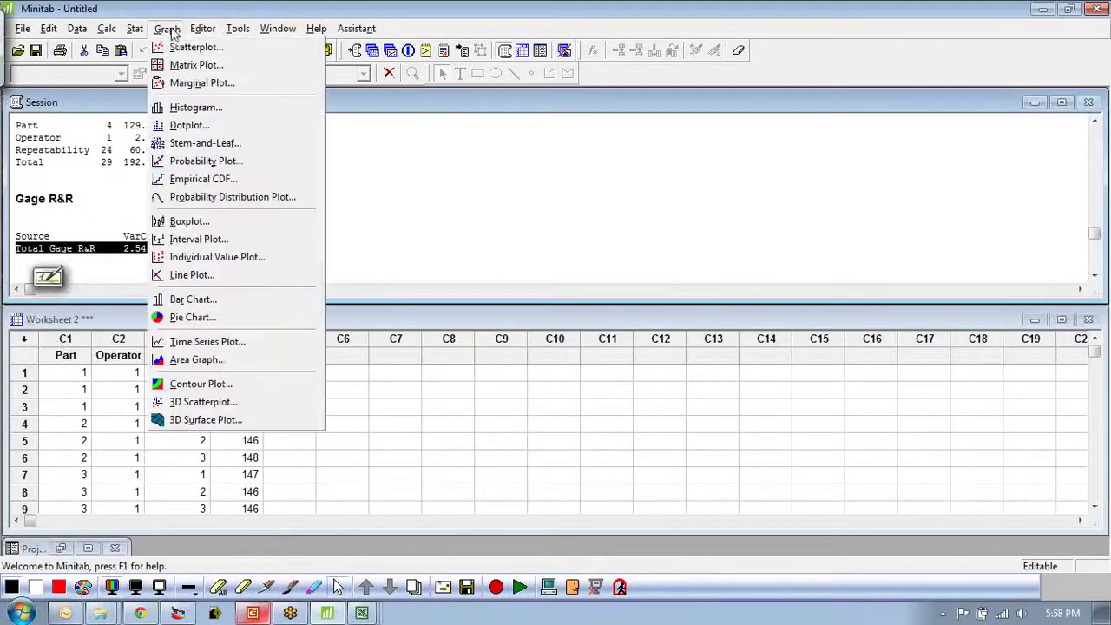
left_click(189, 221)
left_click(509, 244)
left_click(552, 399)
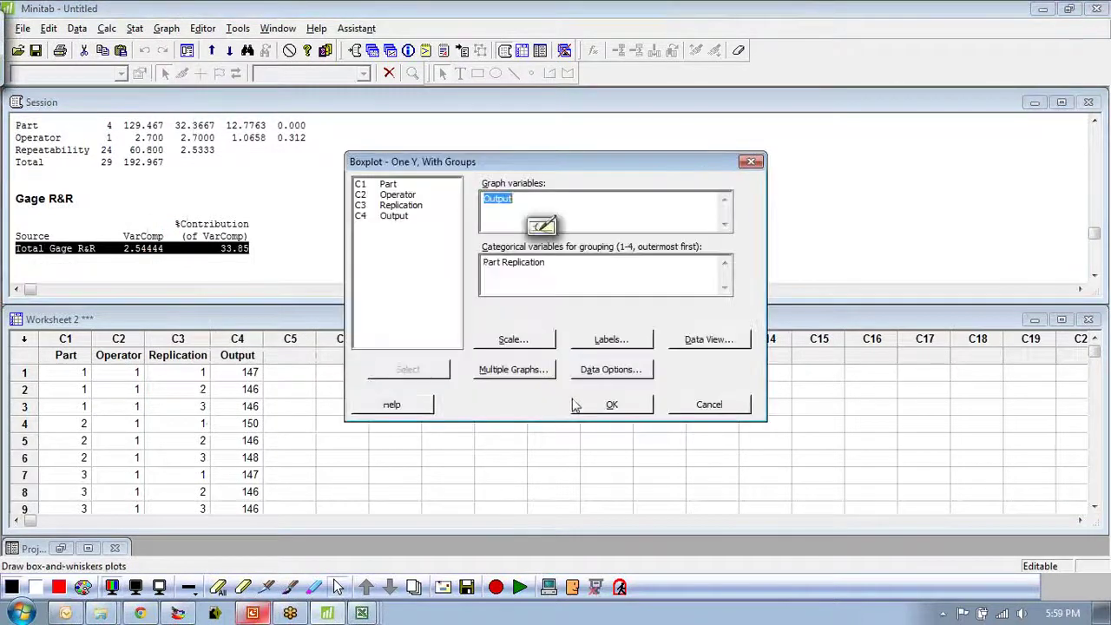
key("F3")
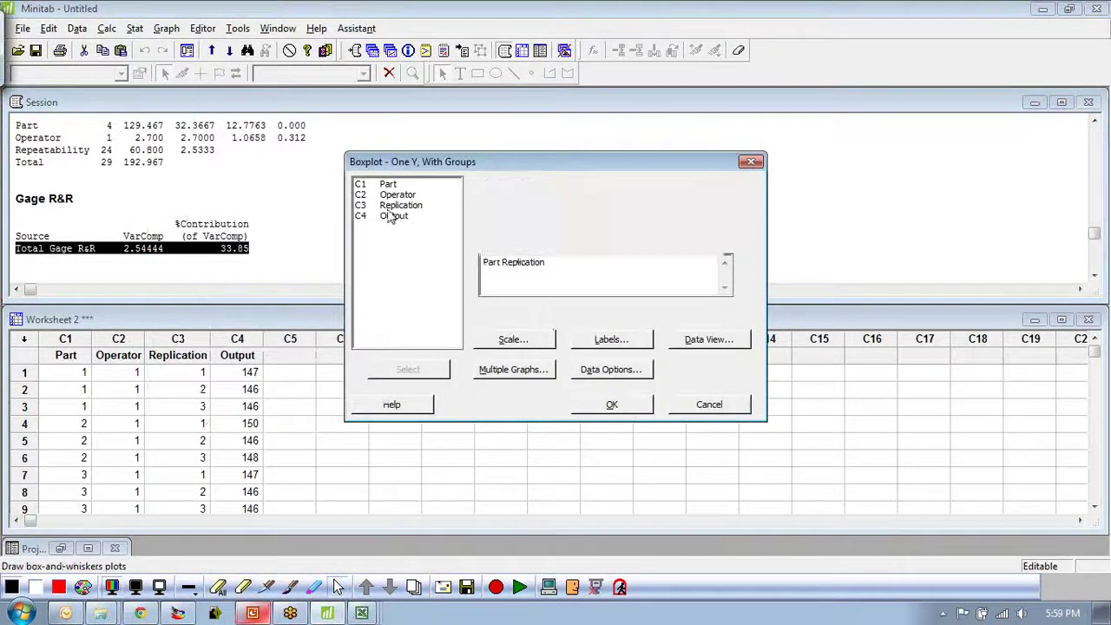
double_click(393, 215)
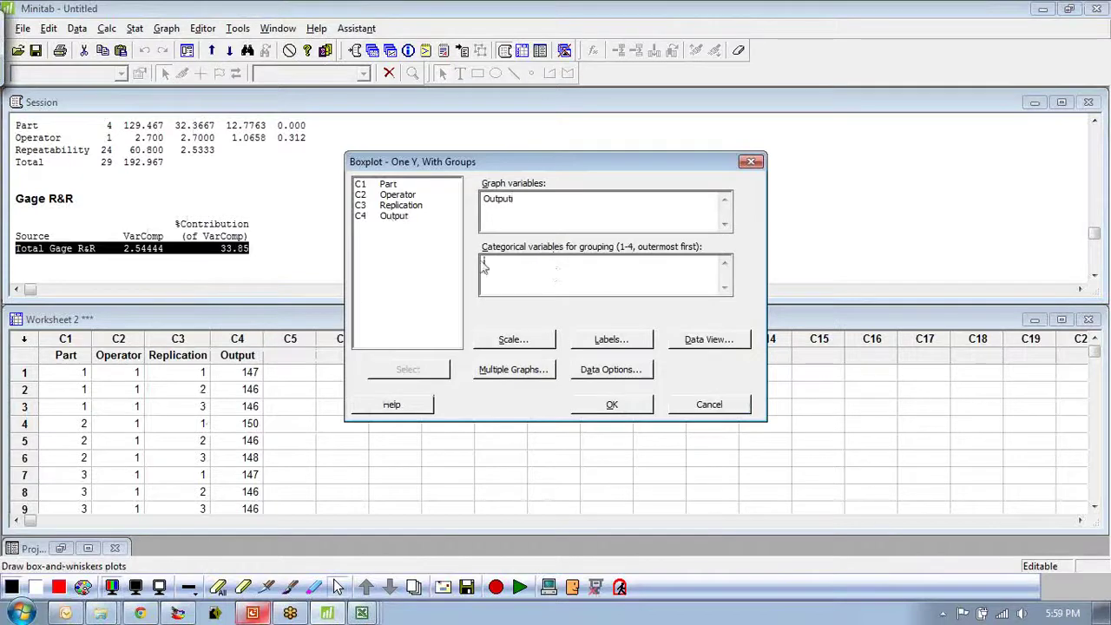
key("Tab")
double_click(389, 185)
double_click(388, 195)
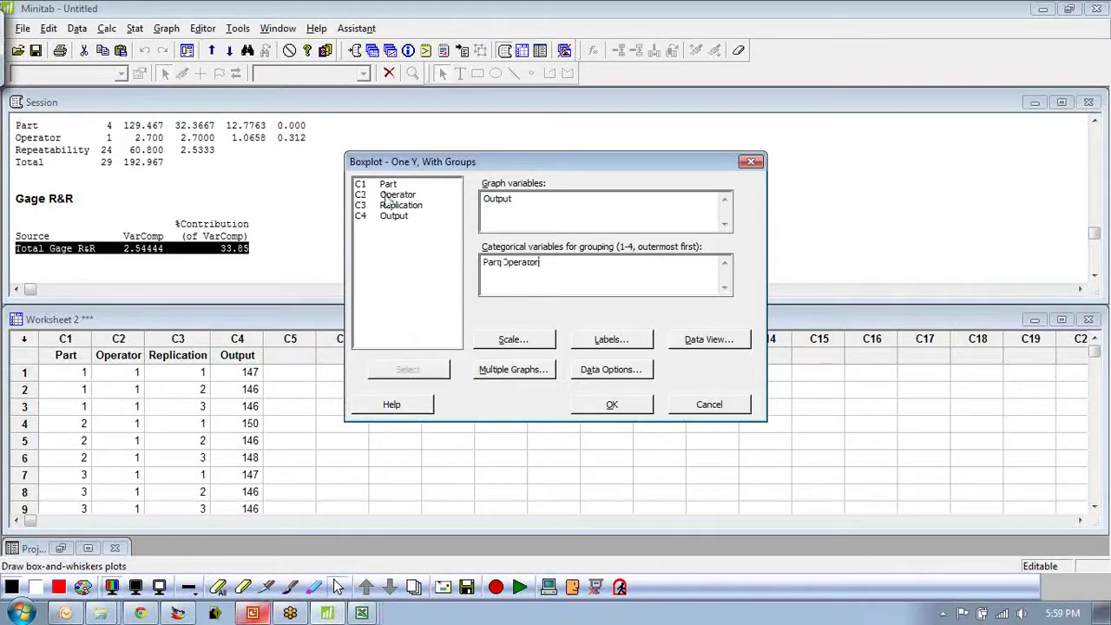
left_click(612, 404)
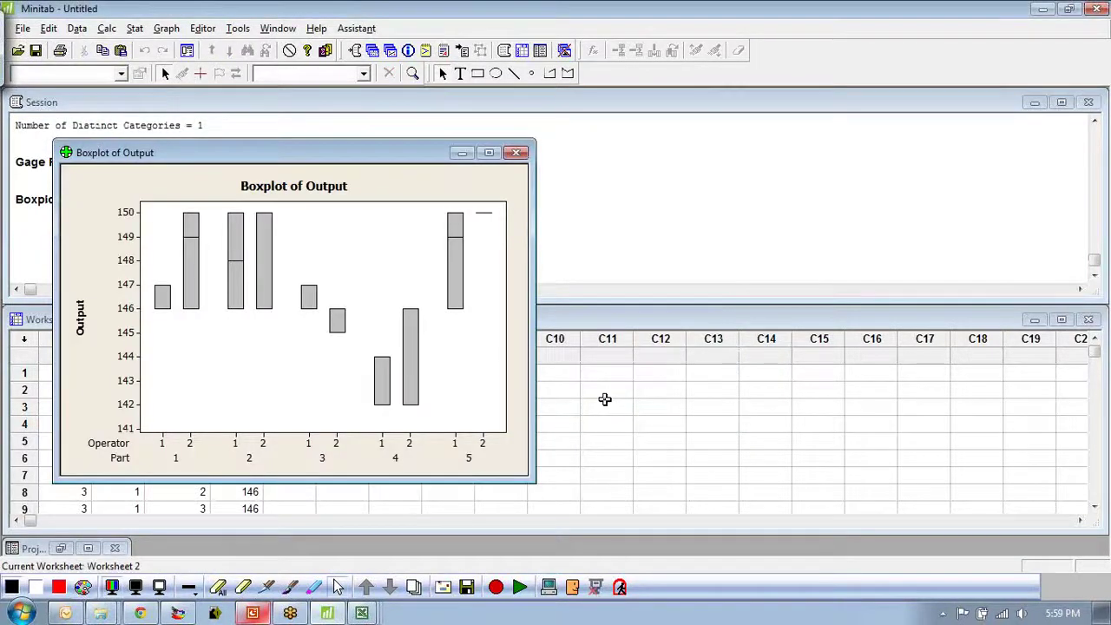
left_click_drag(239, 156, 582, 141)
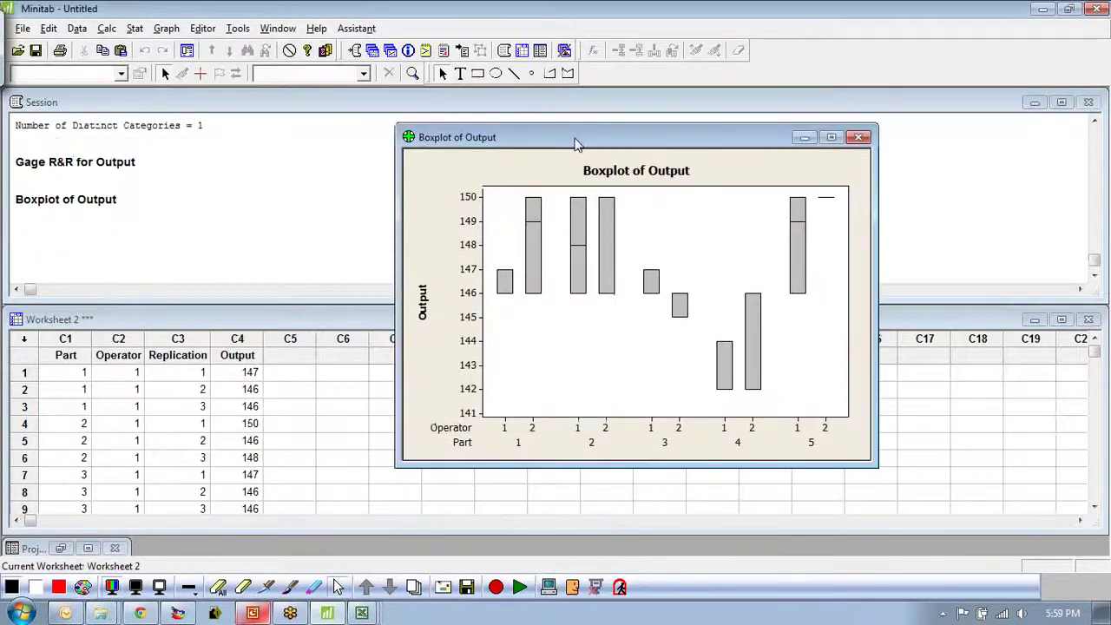
Switch to Invoice Reconciliation.xls in Excel and copy columns A through F, Run to Difference
right_click(362, 613)
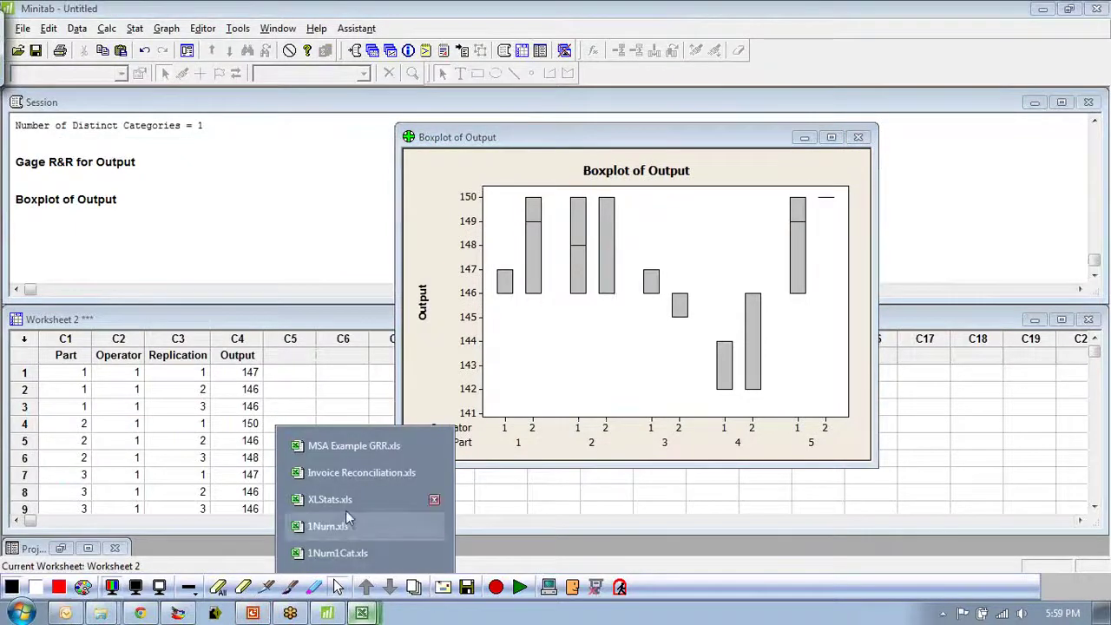
left_click(352, 473)
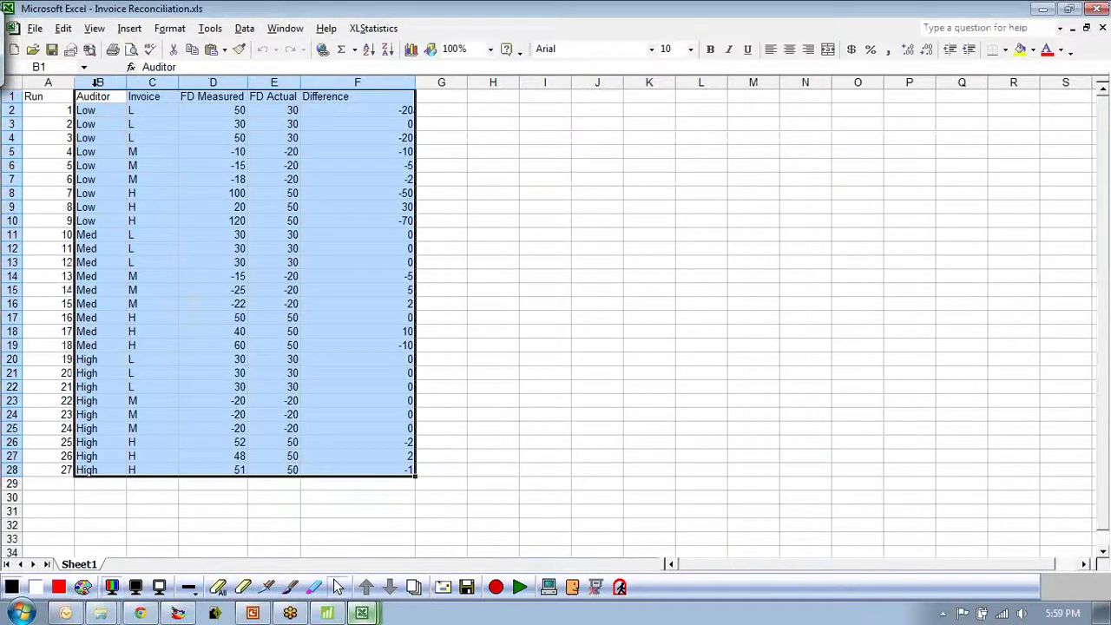
left_click_drag(25, 83, 393, 81)
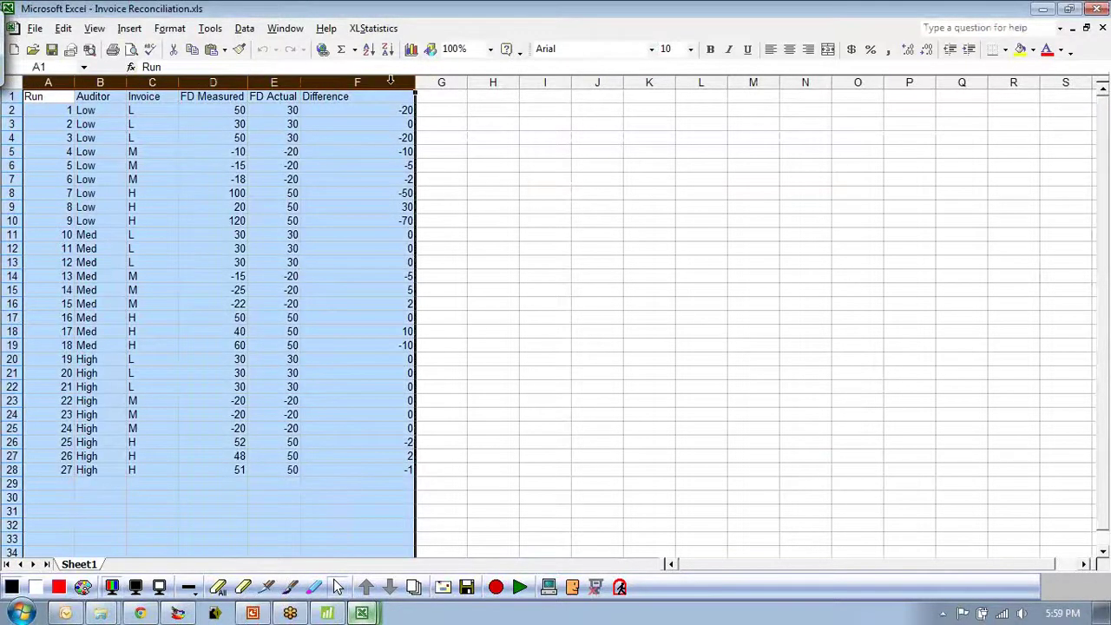
key("ctrl+c")
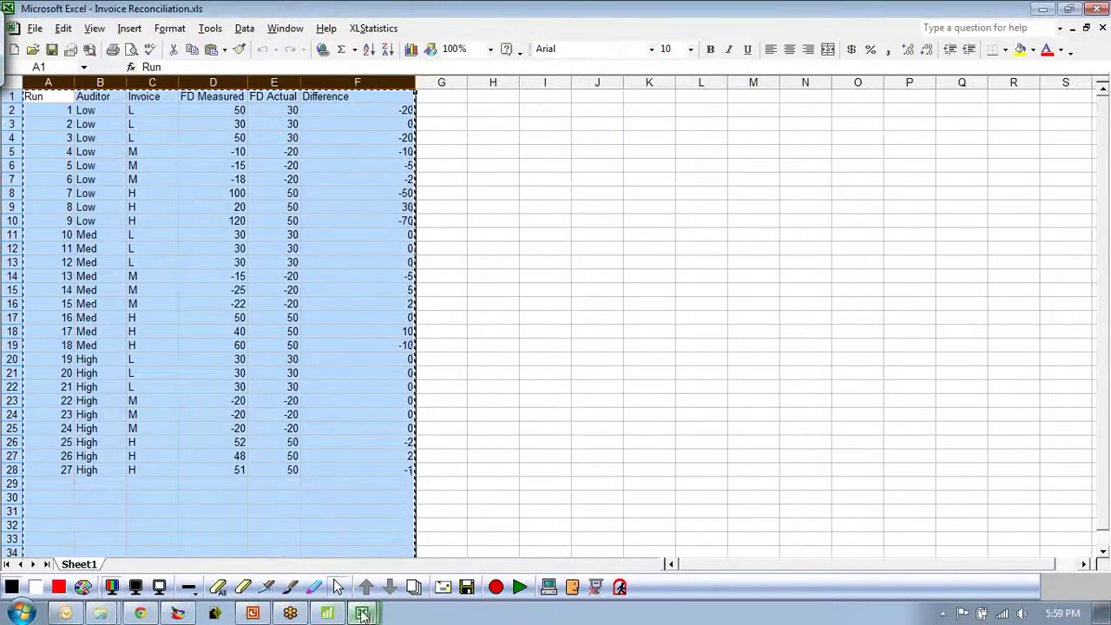
Switch to Minitab, close the Output boxplot, and paste the copied Run to Difference data into an empty worksheet starting at column C1
left_click(328, 613)
left_click(1089, 319)
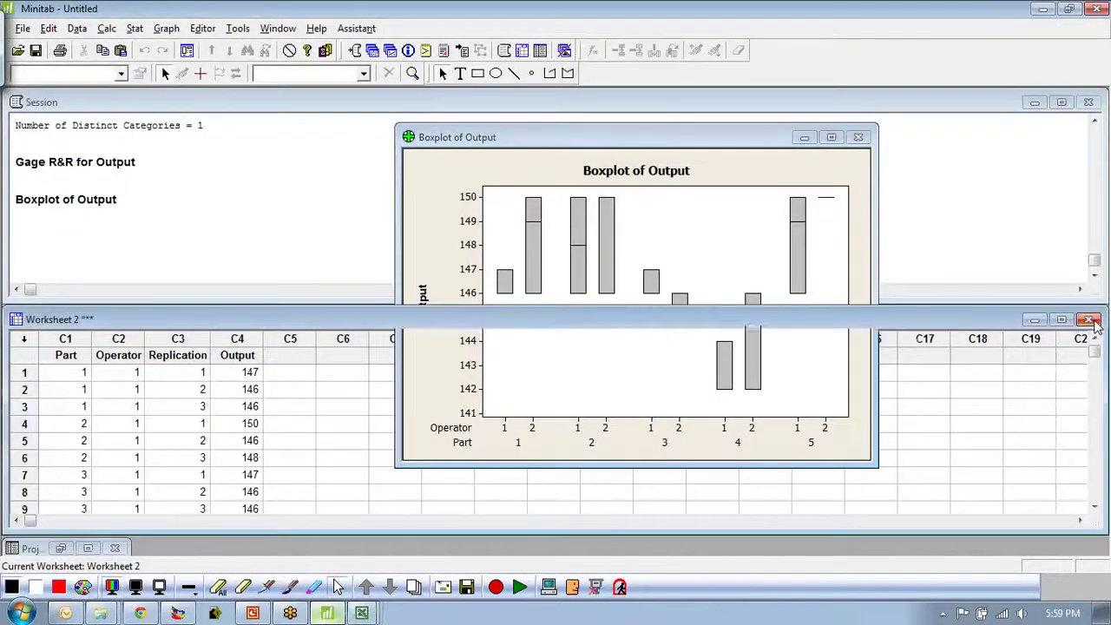
left_click(655, 328)
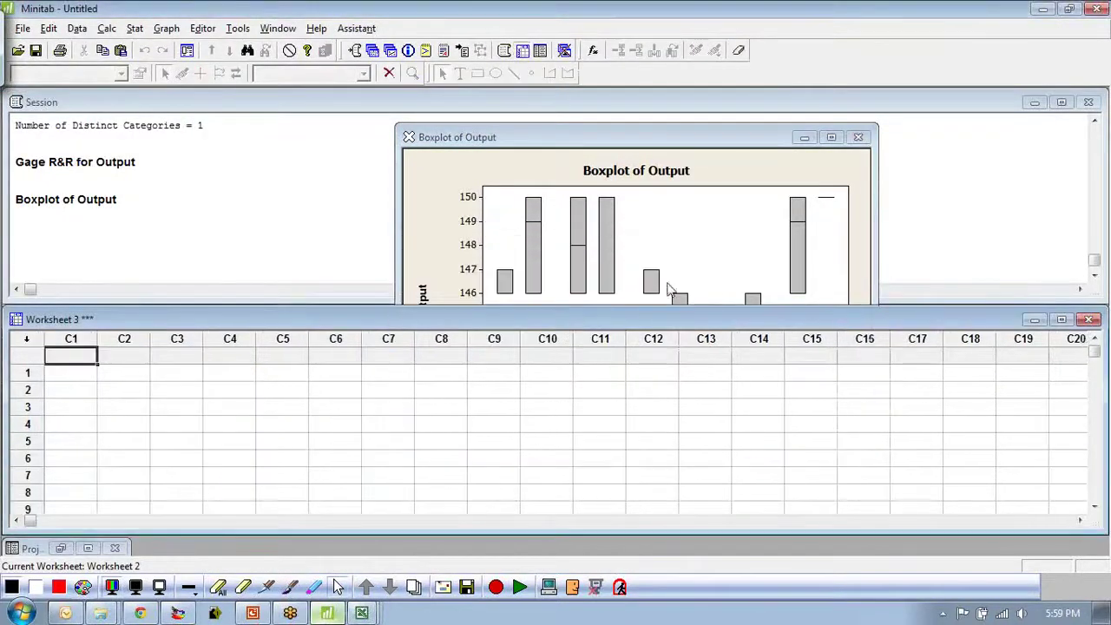
left_click(857, 137)
left_click(627, 328)
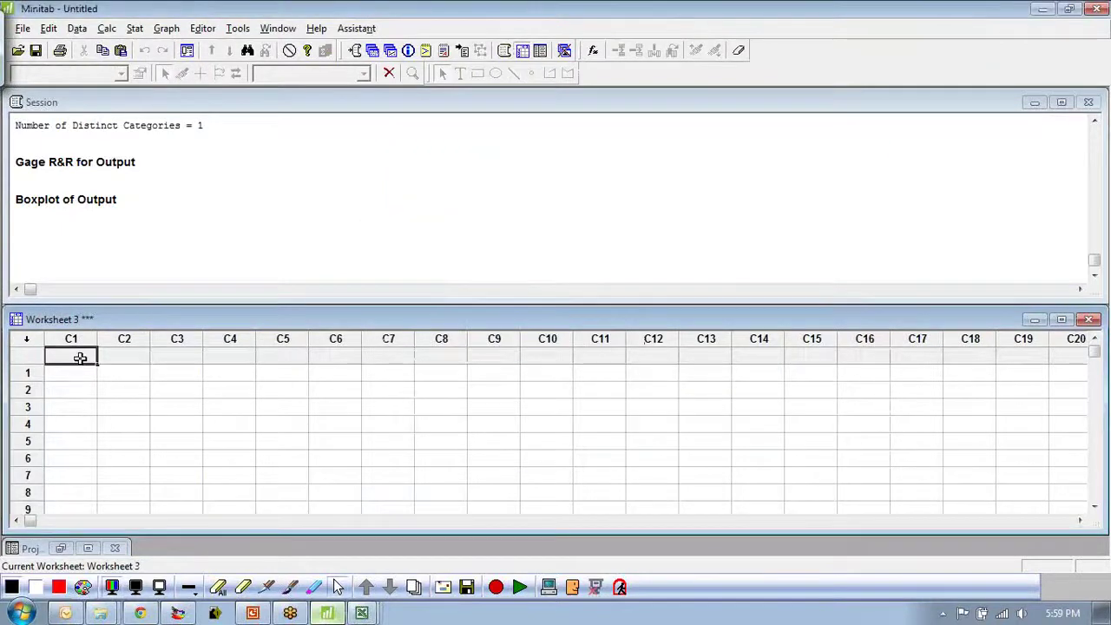
key("ctrl+v")
left_click(631, 422)
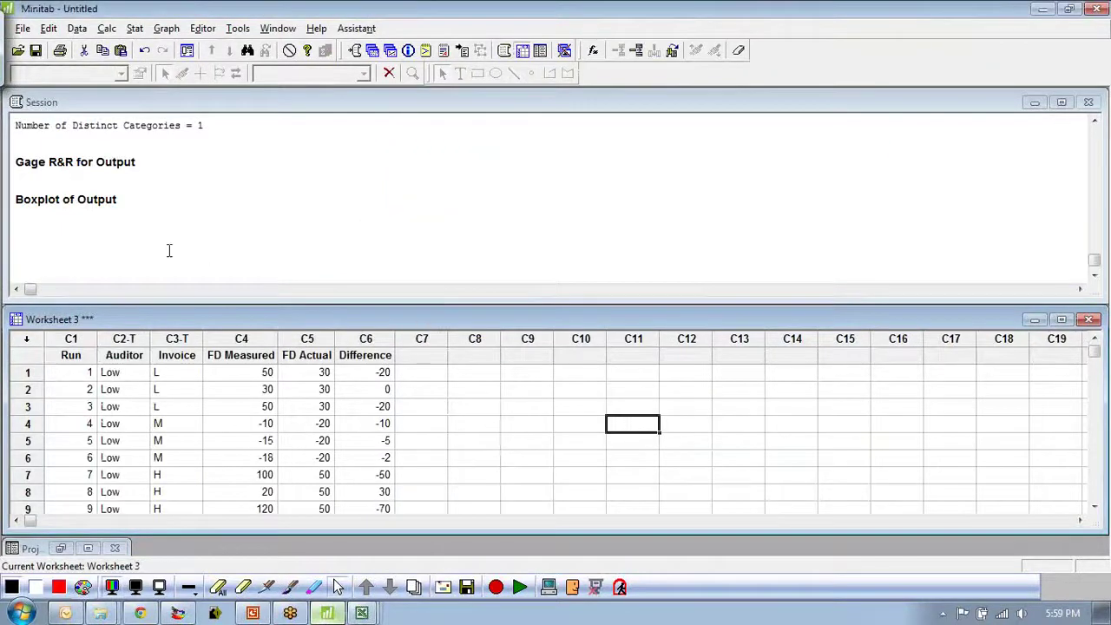
Run a crossed Gage R&R study with Invoice as part numbers, Auditor as operators and FD Actual as measurement data, using ANOVA
left_click(167, 29)
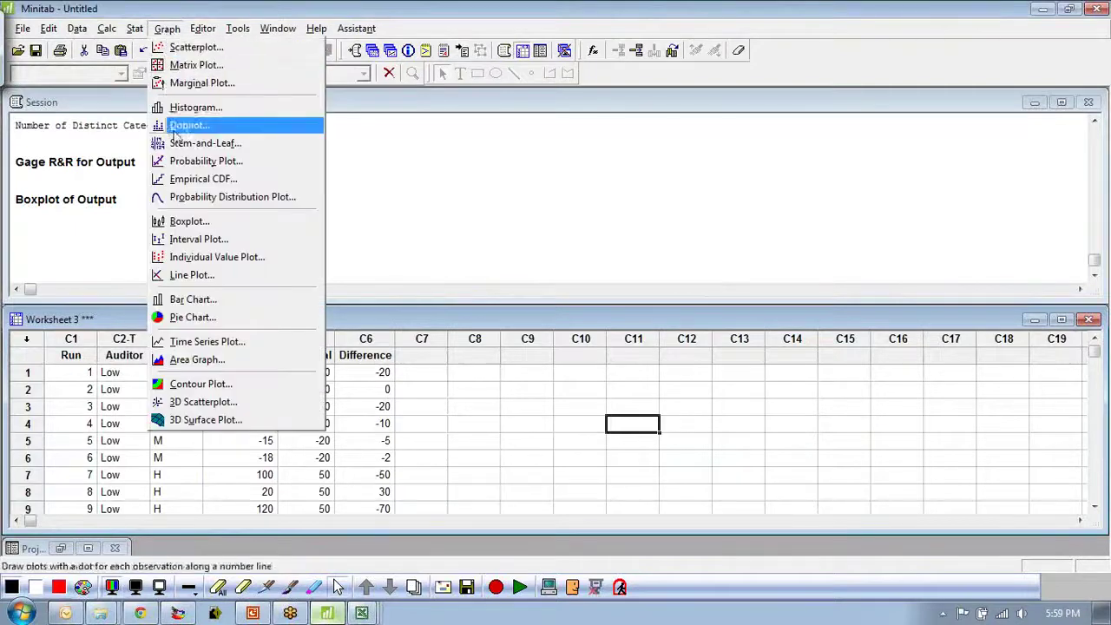
mouse_move(135, 29)
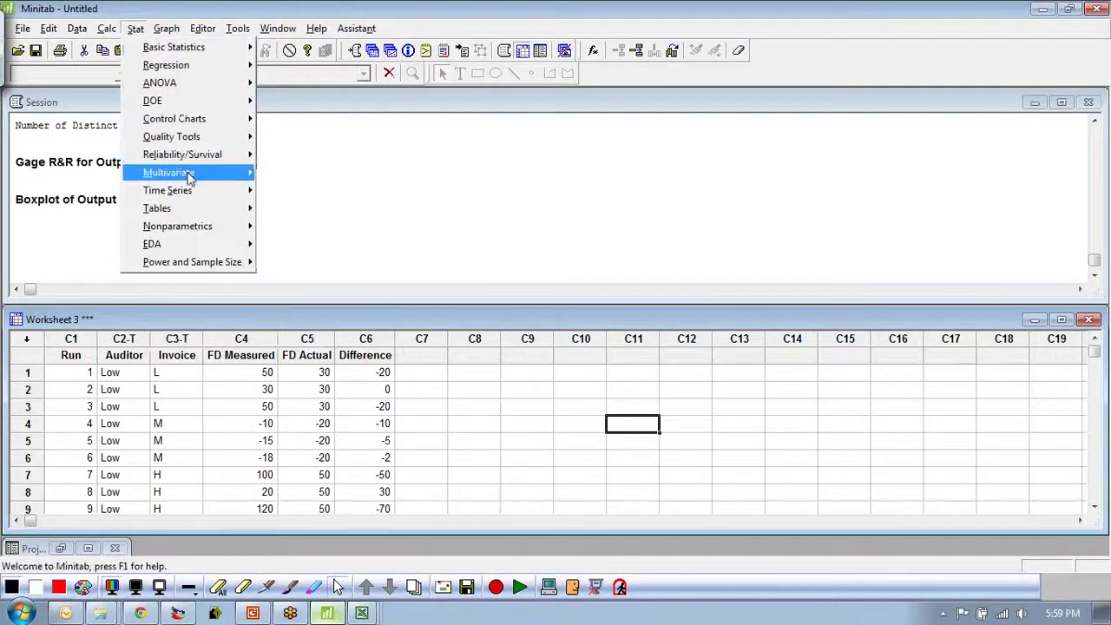
mouse_move(182, 131)
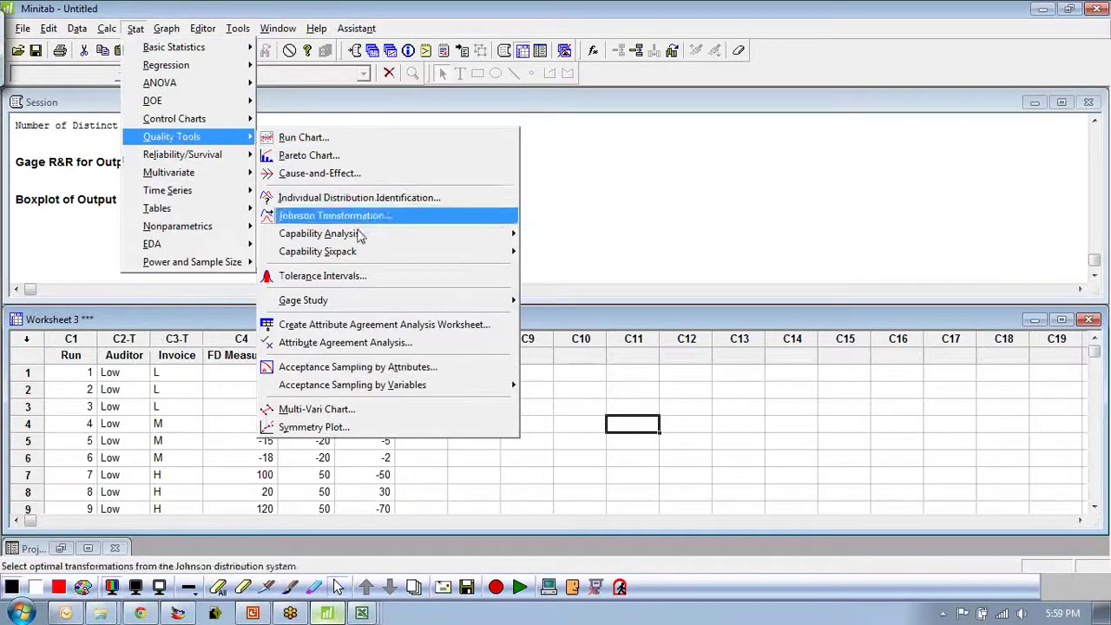
mouse_move(399, 304)
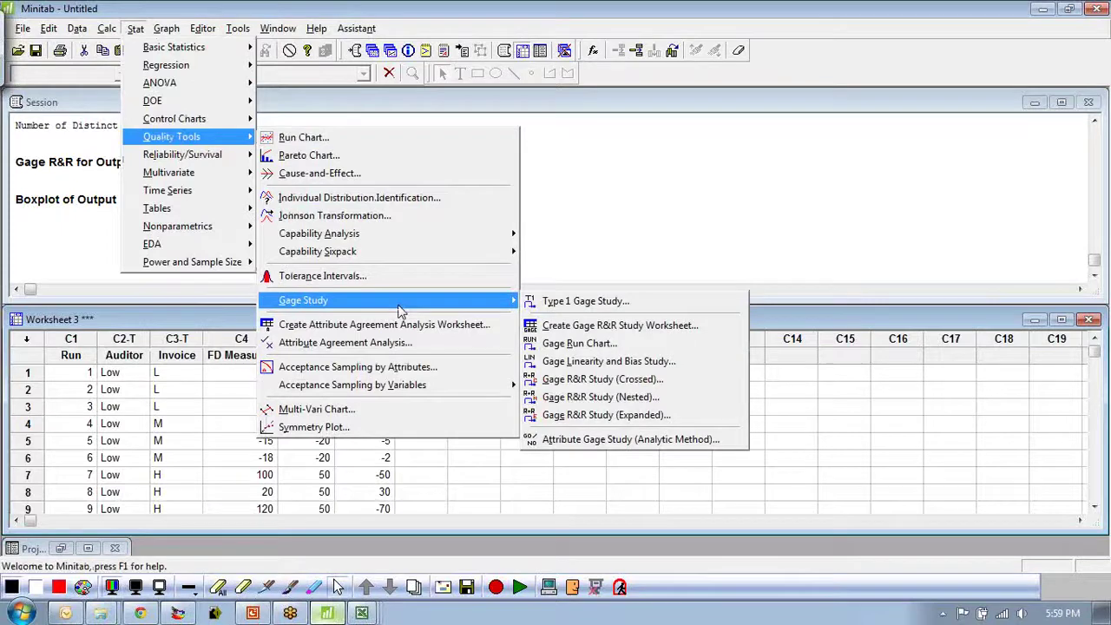
left_click(616, 388)
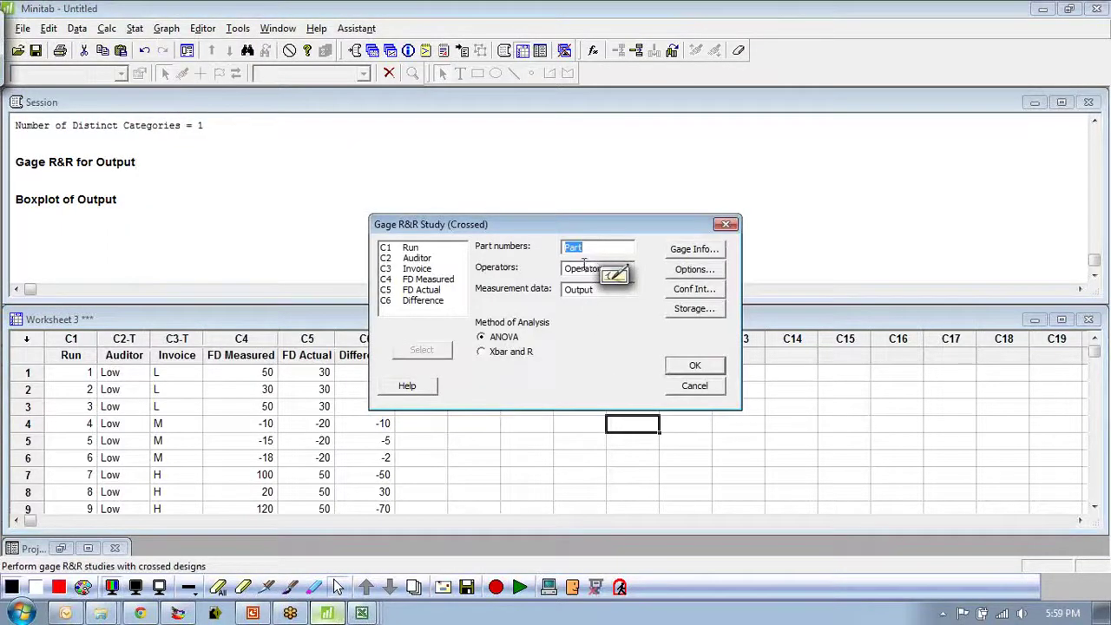
key("F3")
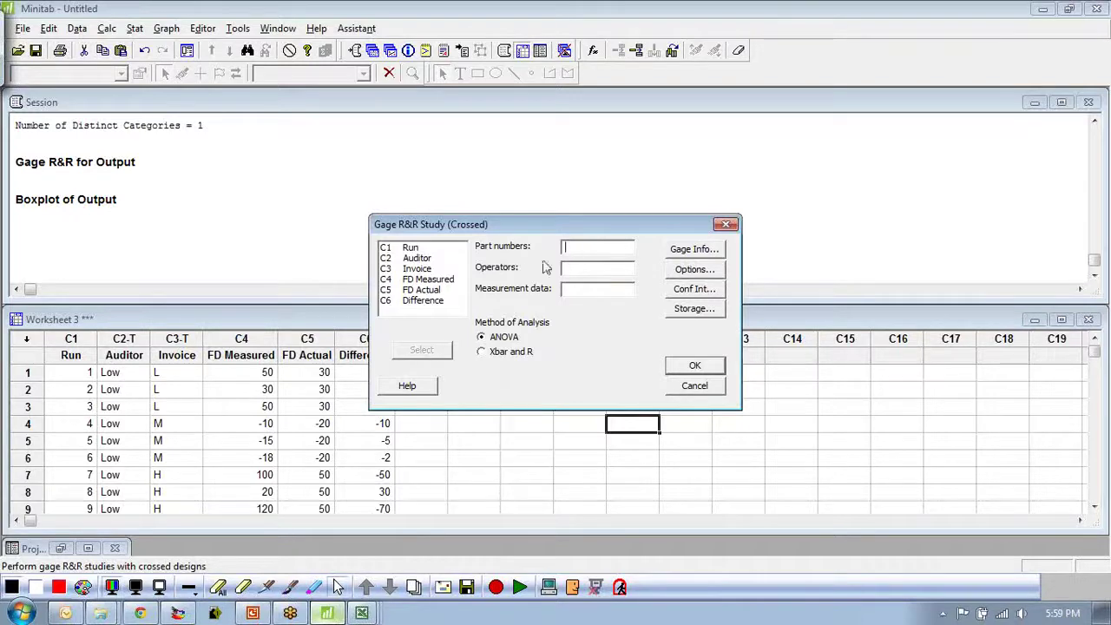
double_click(418, 269)
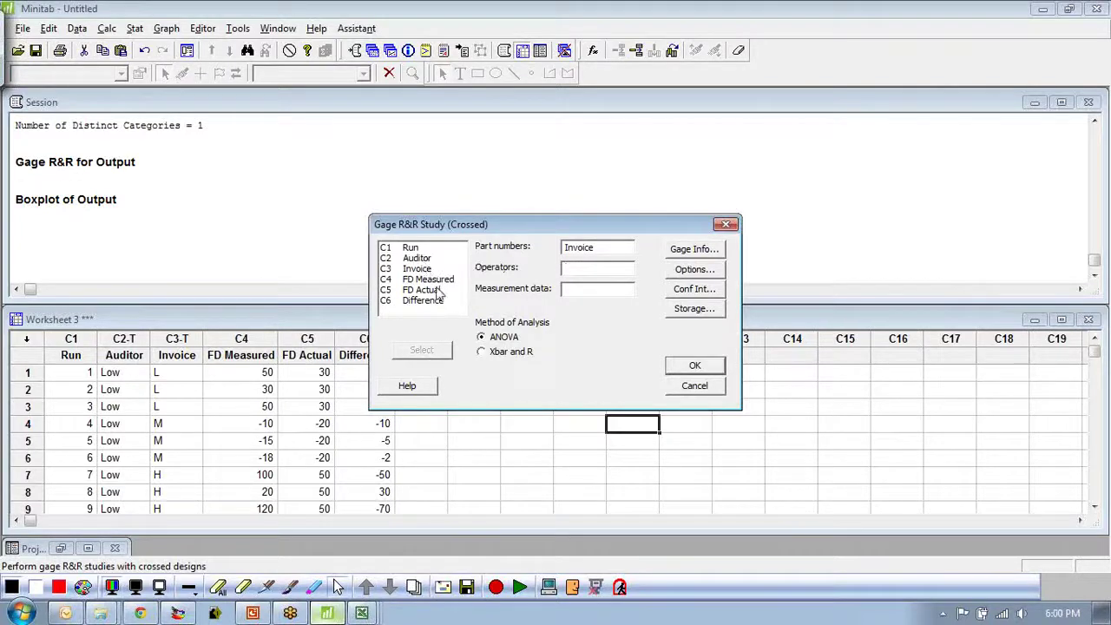
double_click(423, 258)
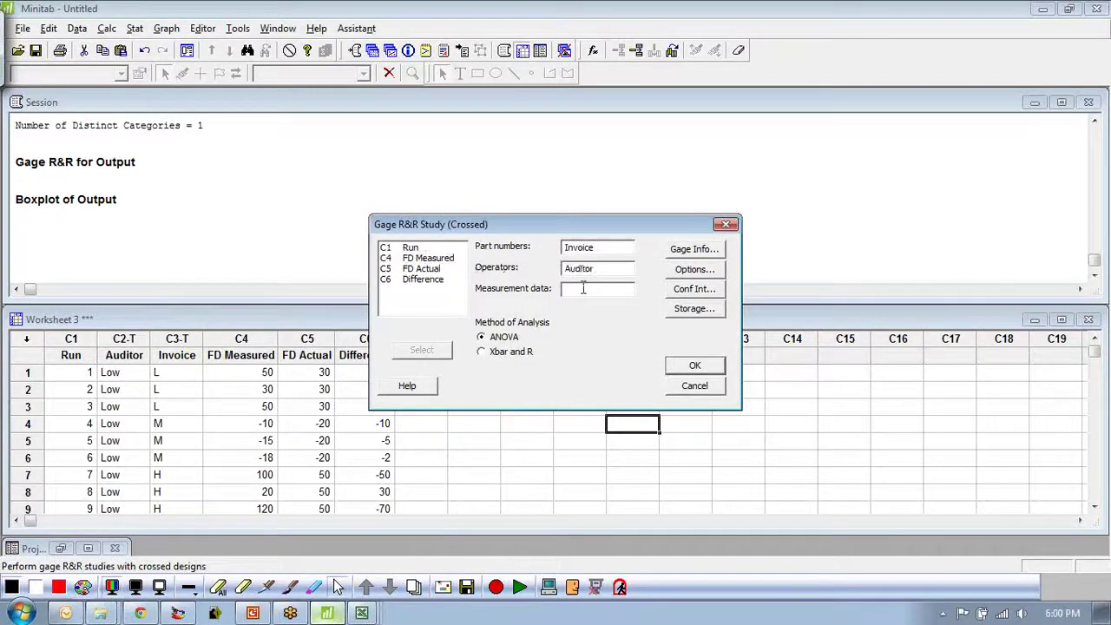
double_click(428, 269)
left_click(695, 366)
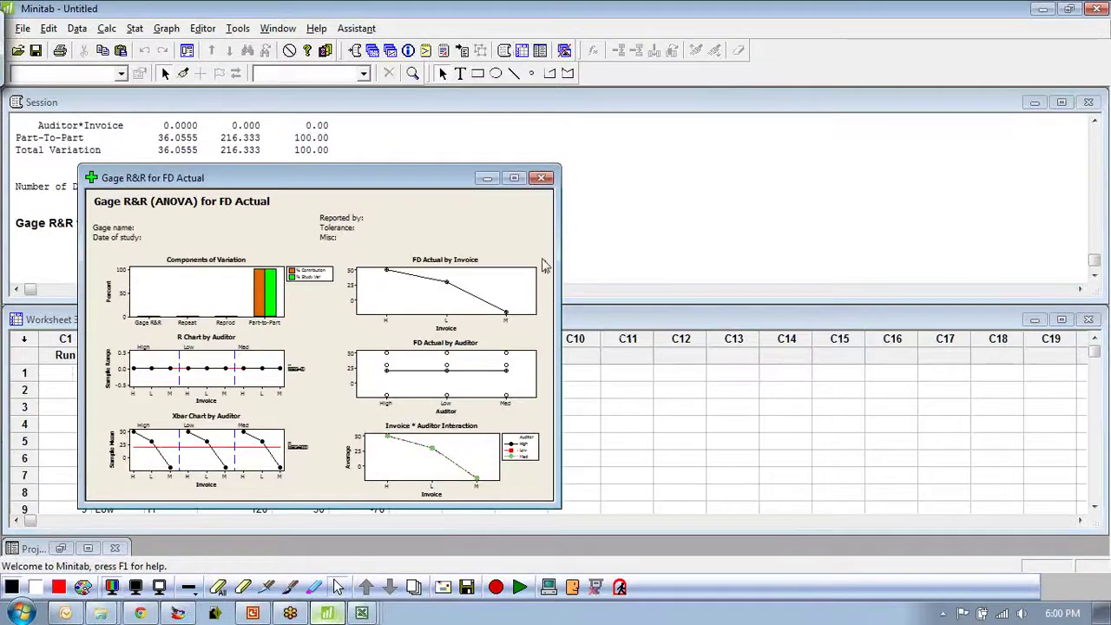
Examine the Gage R&R graphs for FD Actual at full size and close the graph window
left_click(513, 178)
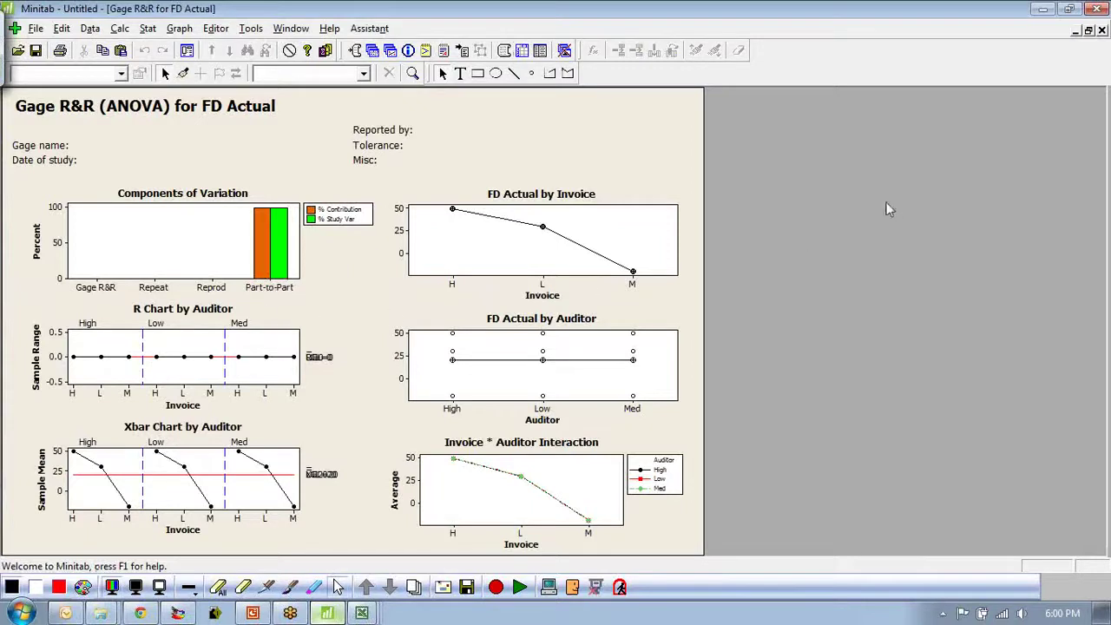
left_click(1090, 32)
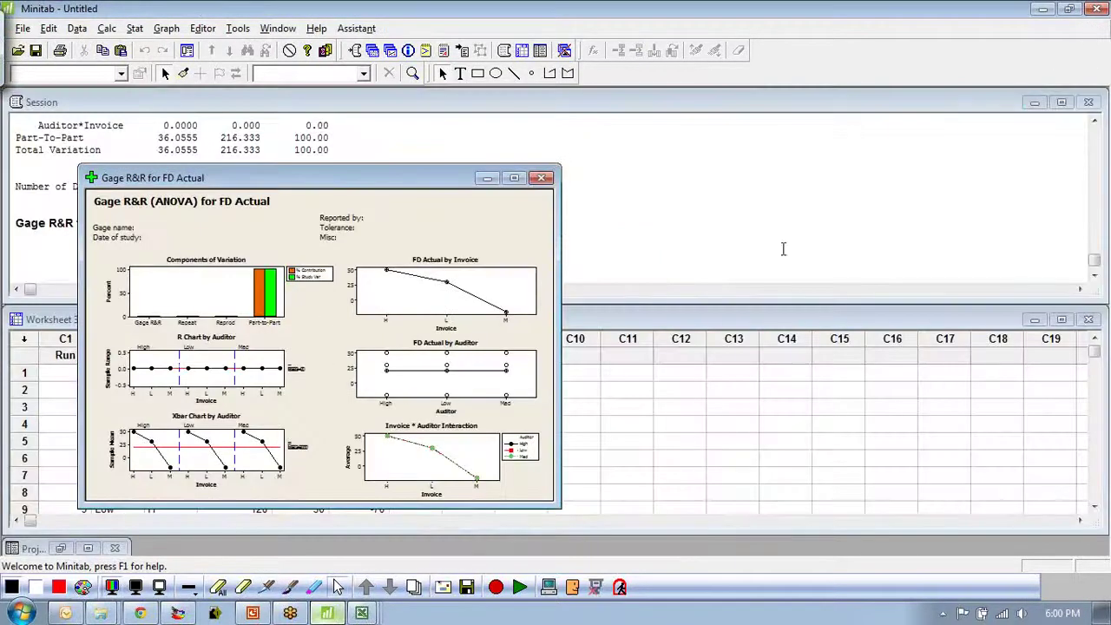
left_click(546, 179)
left_click(653, 339)
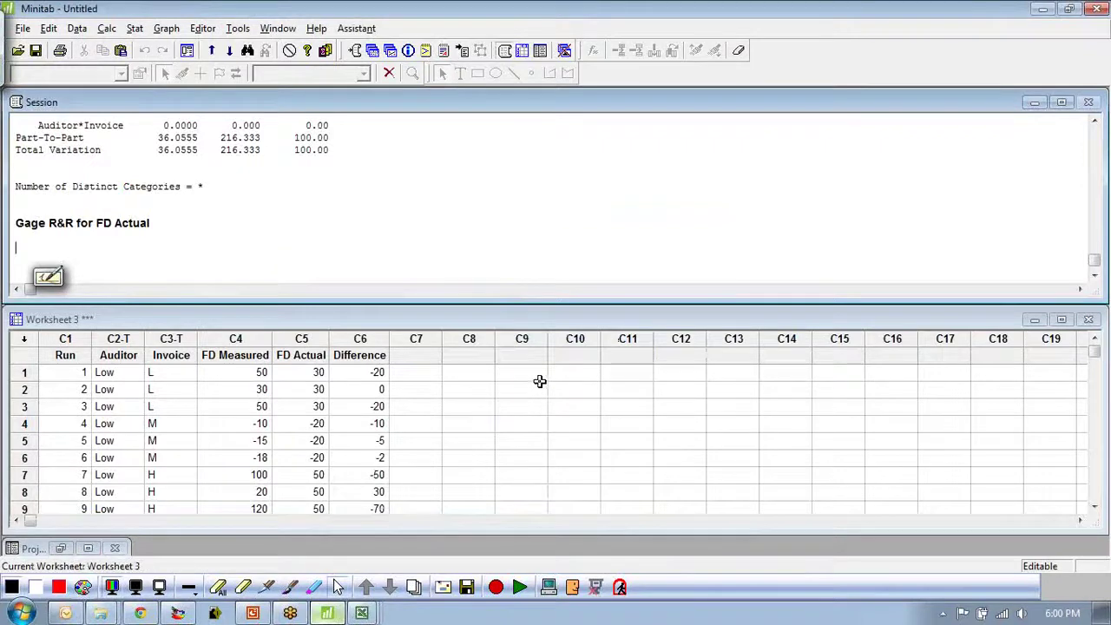
Rerun the crossed Gage R&R study with FD Measured as the measurement data, and examine its graphs at full size
left_click(612, 289)
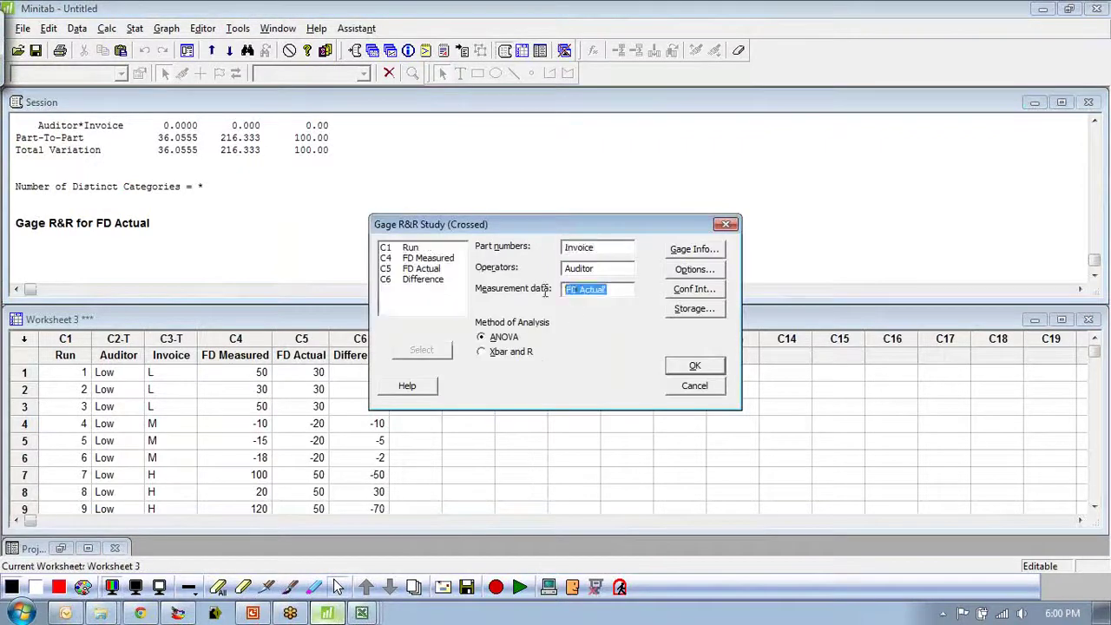
double_click(427, 258)
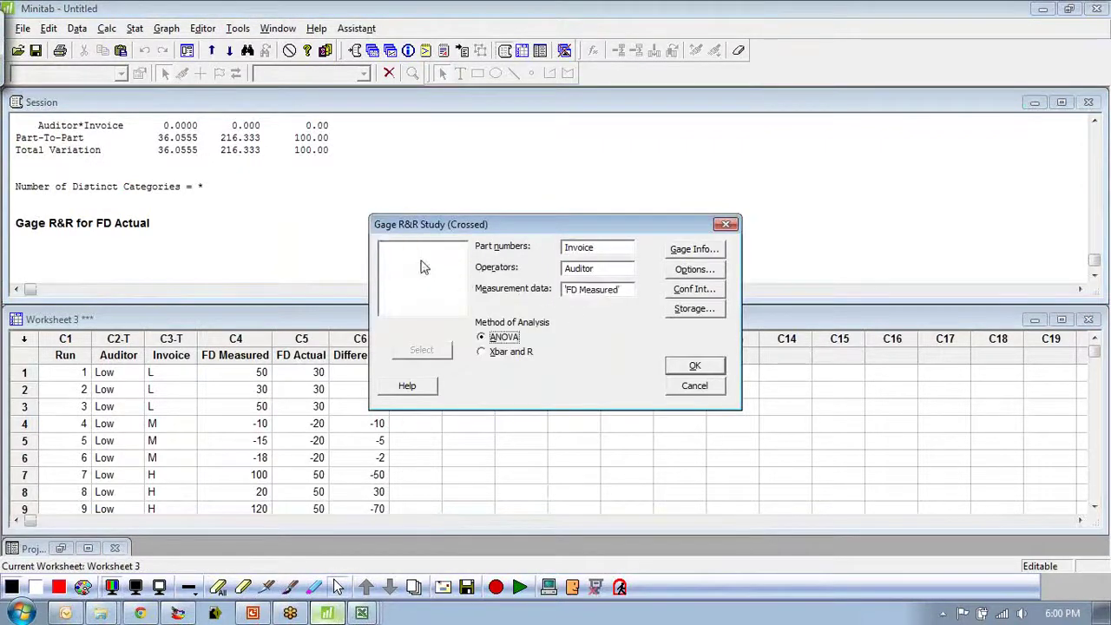
left_click(695, 366)
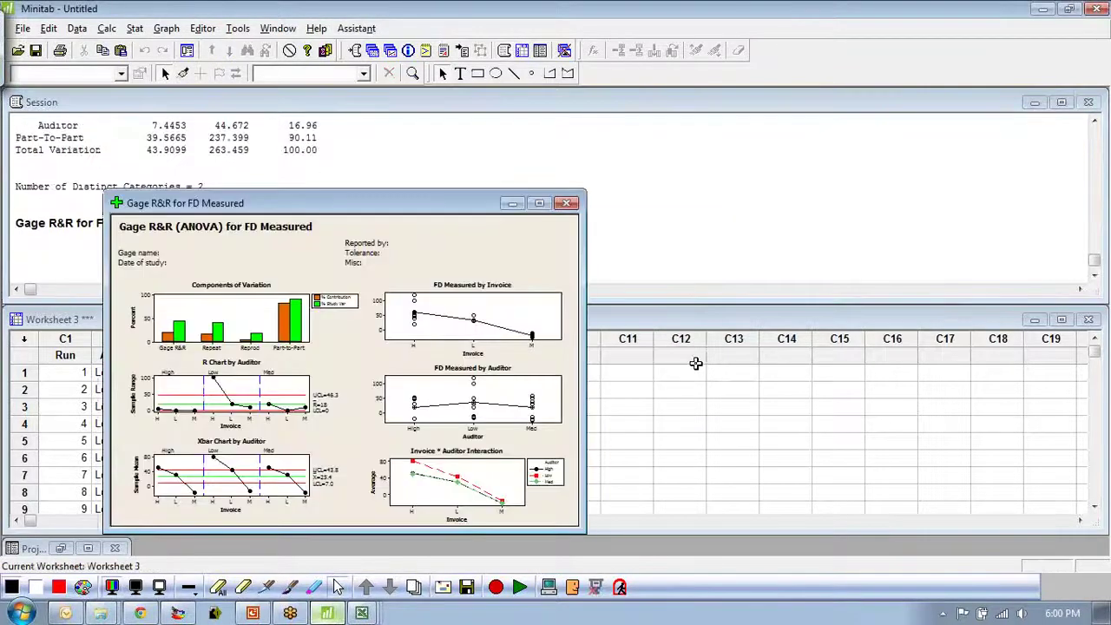
left_click(539, 203)
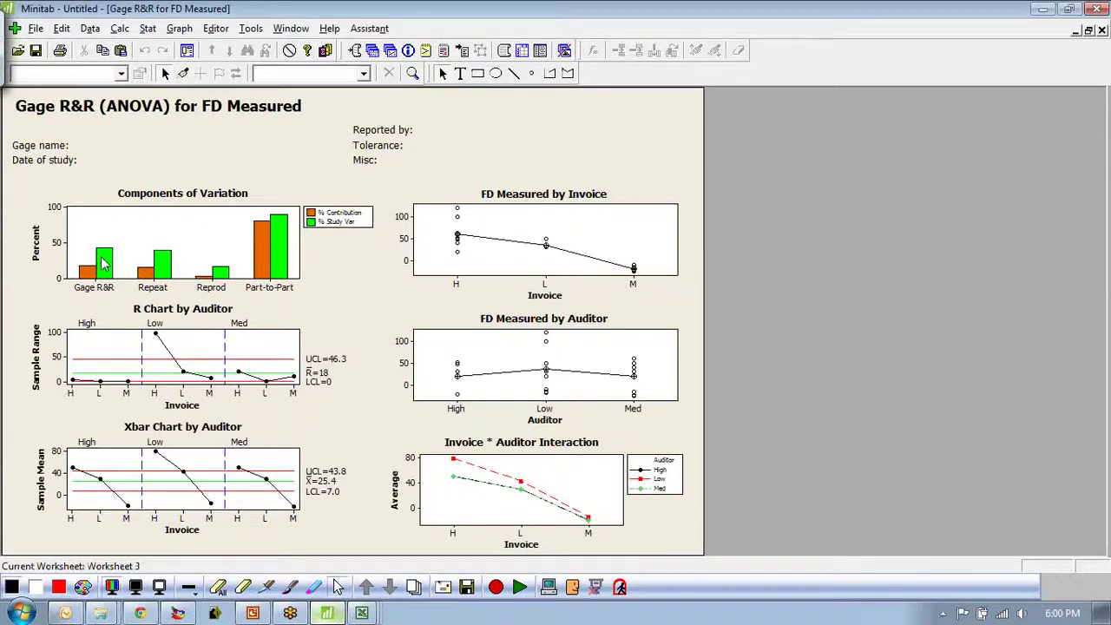
mouse_move(264, 252)
left_click(1089, 31)
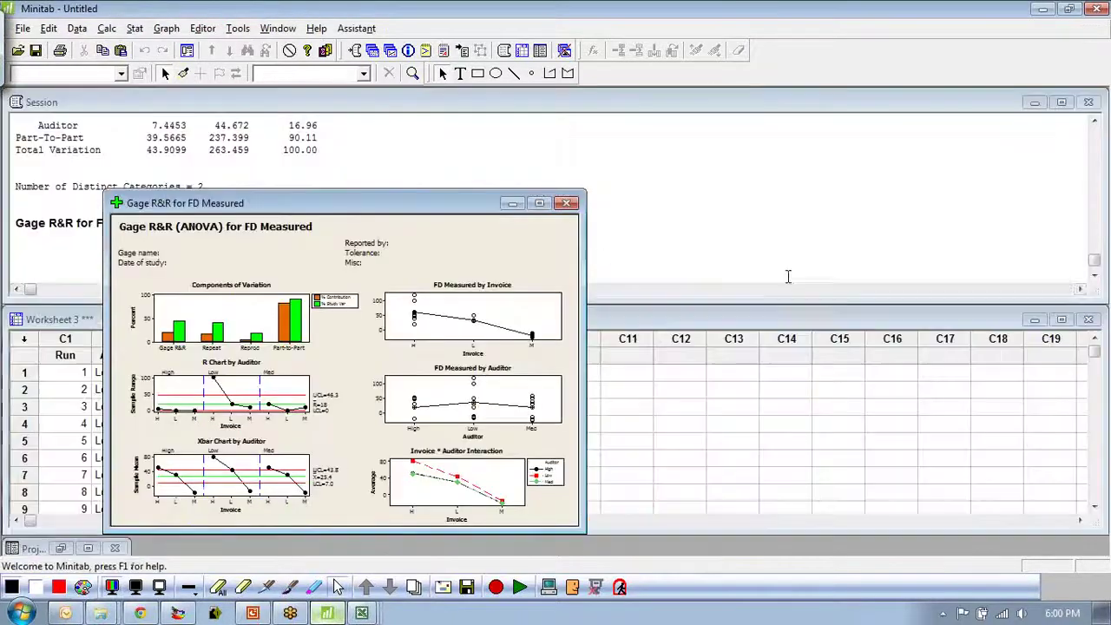
Maximize the session output and review the FD Measured variance components, highlighting the Total Gage R&R contribution and the Repeatability line
left_click(726, 238)
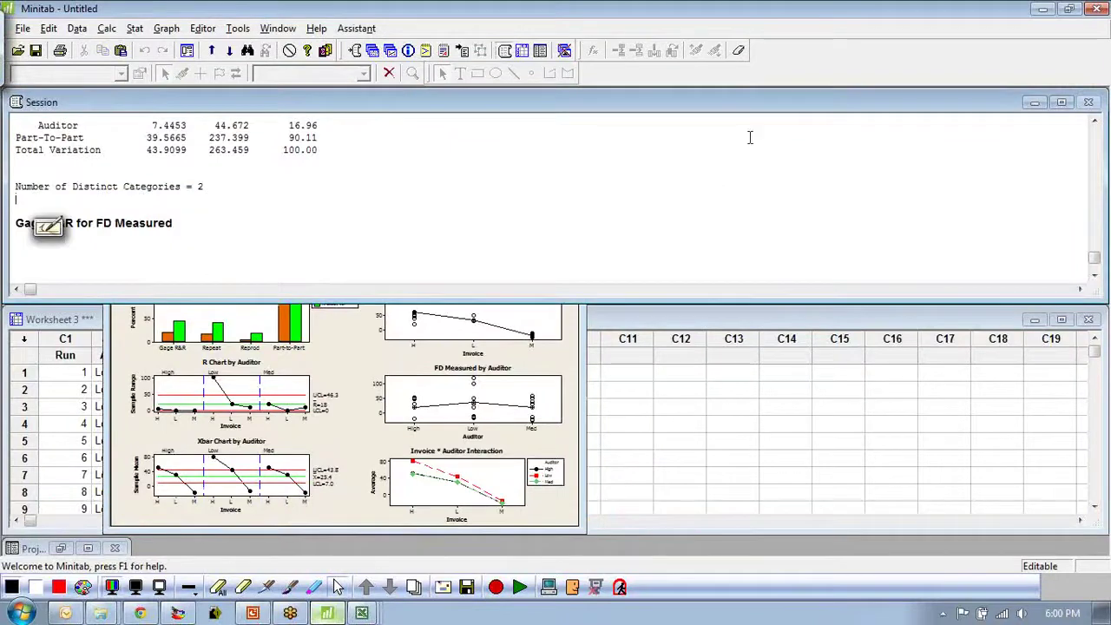
double_click(790, 107)
scroll(529, 291, "up", 4)
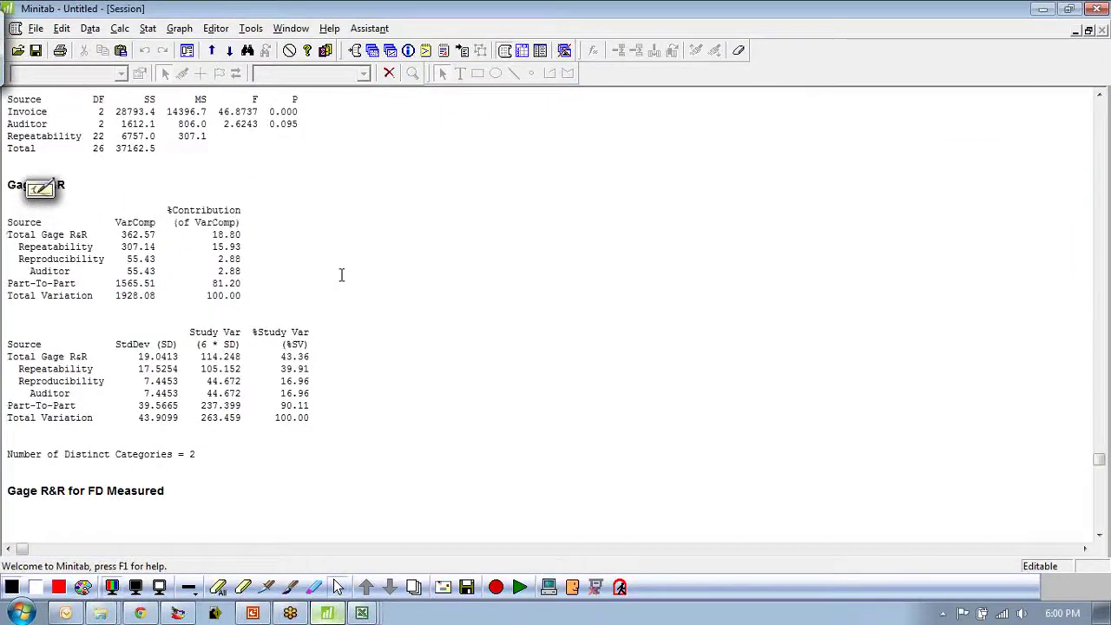
left_click_drag(243, 234, 207, 235)
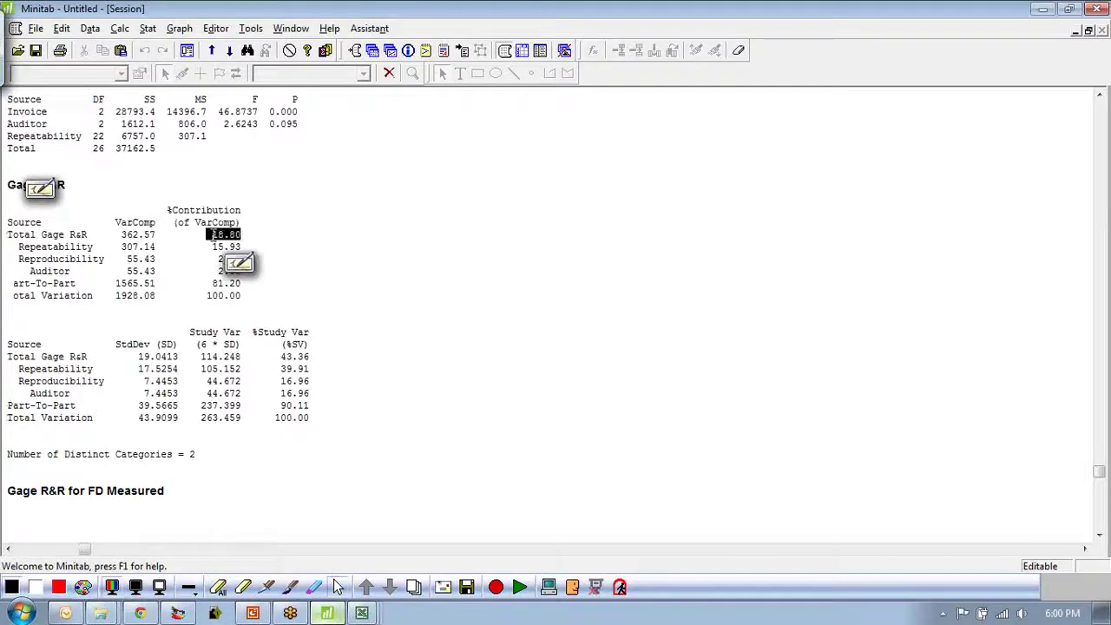
left_click(388, 295)
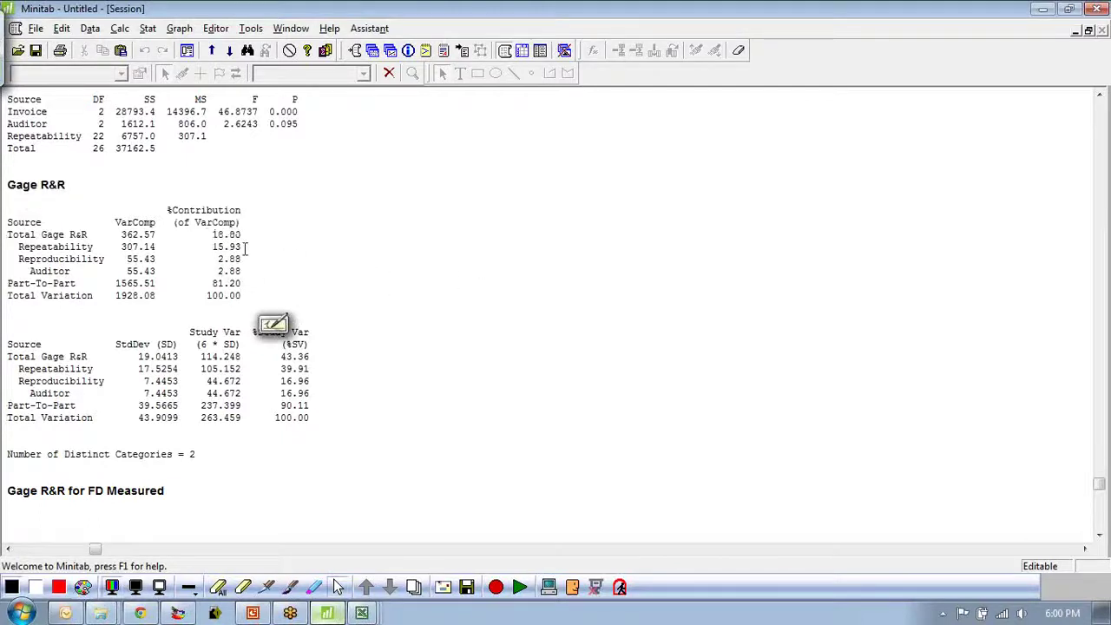
left_click_drag(242, 274, 9, 246)
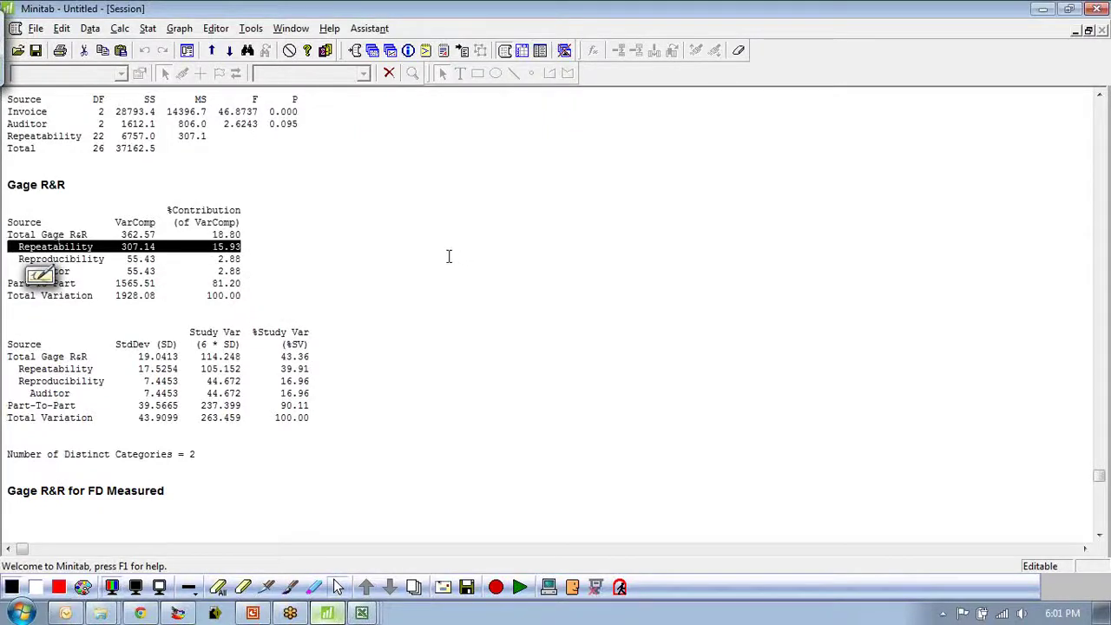
left_click(271, 502)
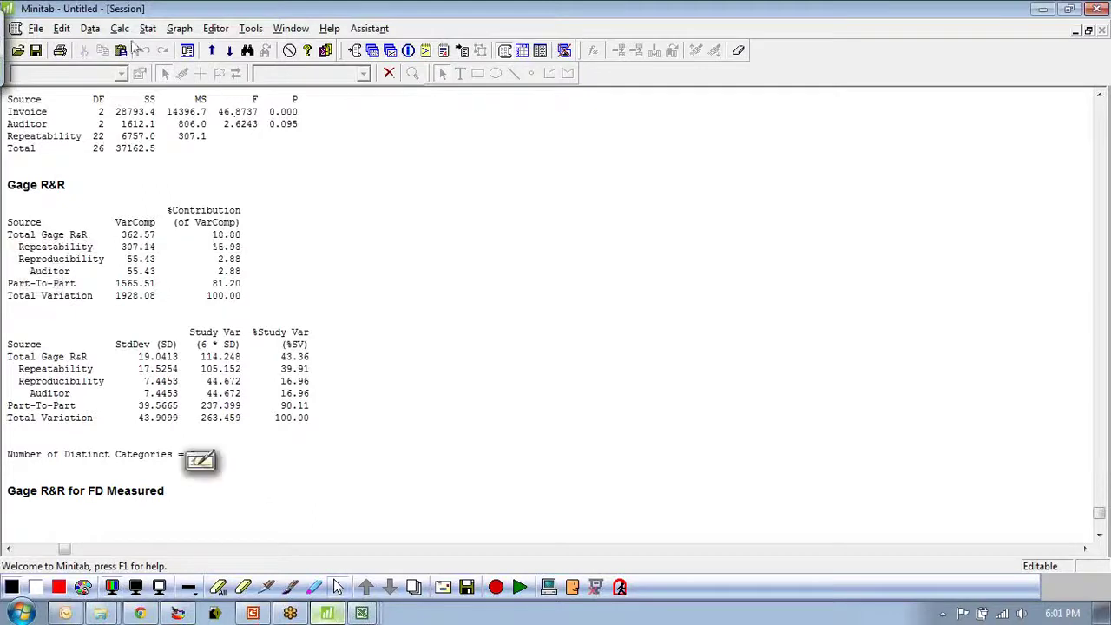
Create a one-Y boxplot with groups of FD Measured, grouped by Invoice and Auditor
left_click(147, 30)
mouse_move(178, 29)
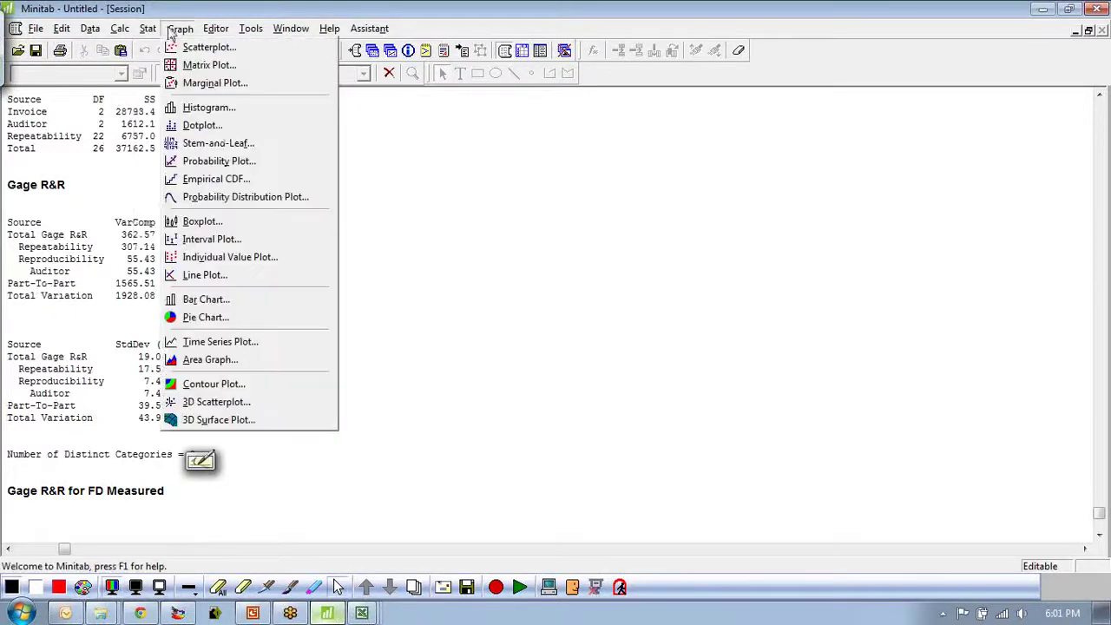
left_click(225, 228)
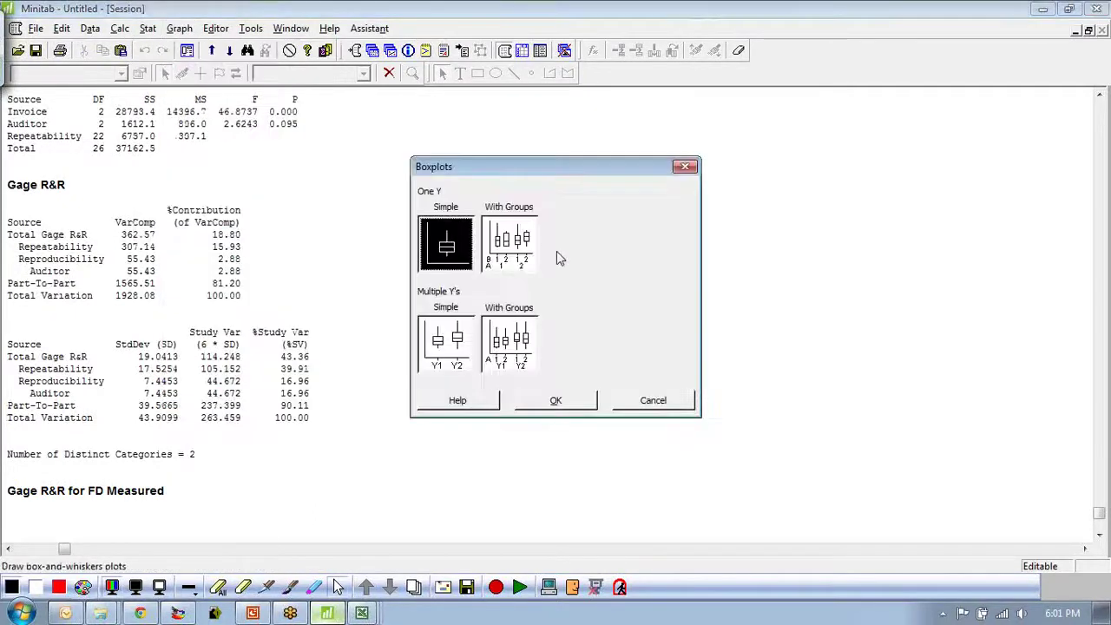
left_click(520, 253)
left_click(555, 400)
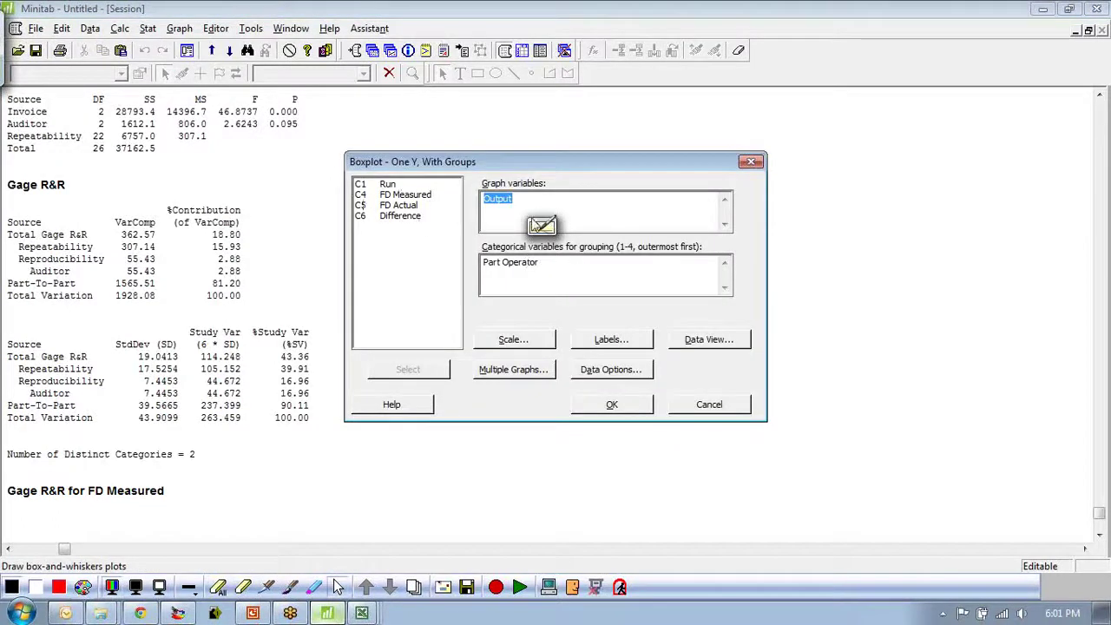
key("F3")
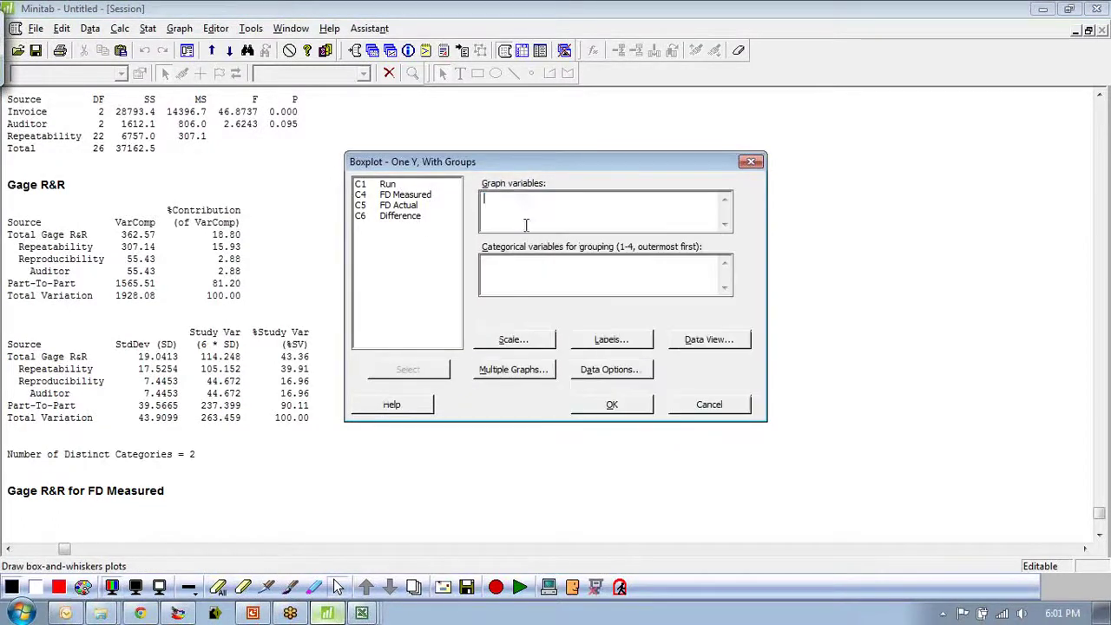
double_click(401, 197)
left_click(511, 266)
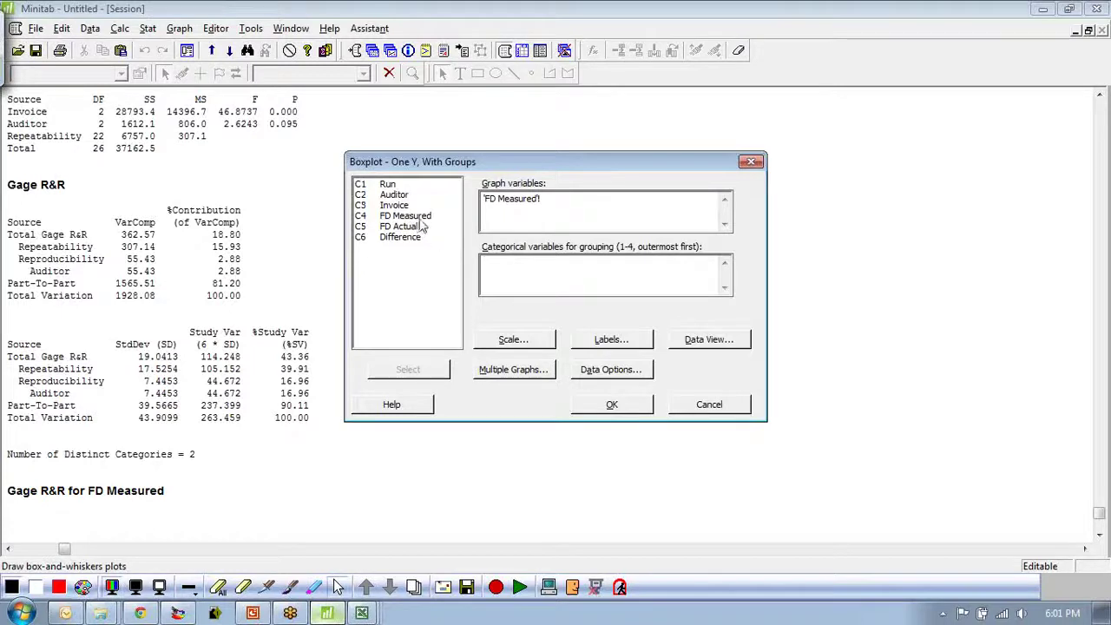
double_click(395, 205)
double_click(392, 195)
left_click(612, 405)
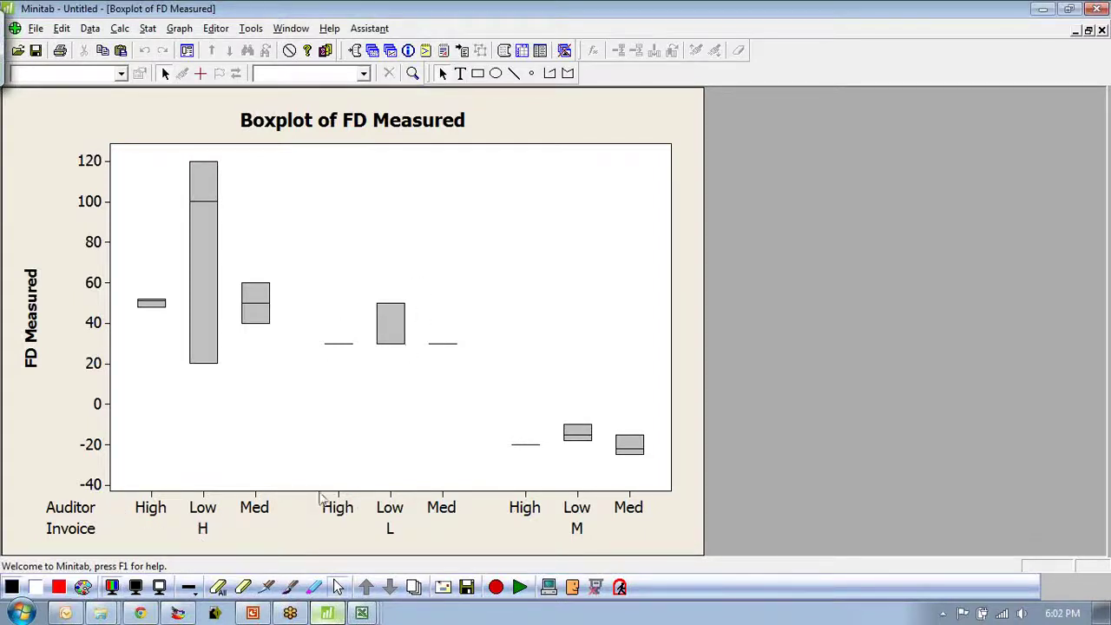
Circle the area above the High auditor's box for invoice H with the annotation pen, and erase the mark
left_click(289, 587)
left_click_drag(159, 209, 149, 219)
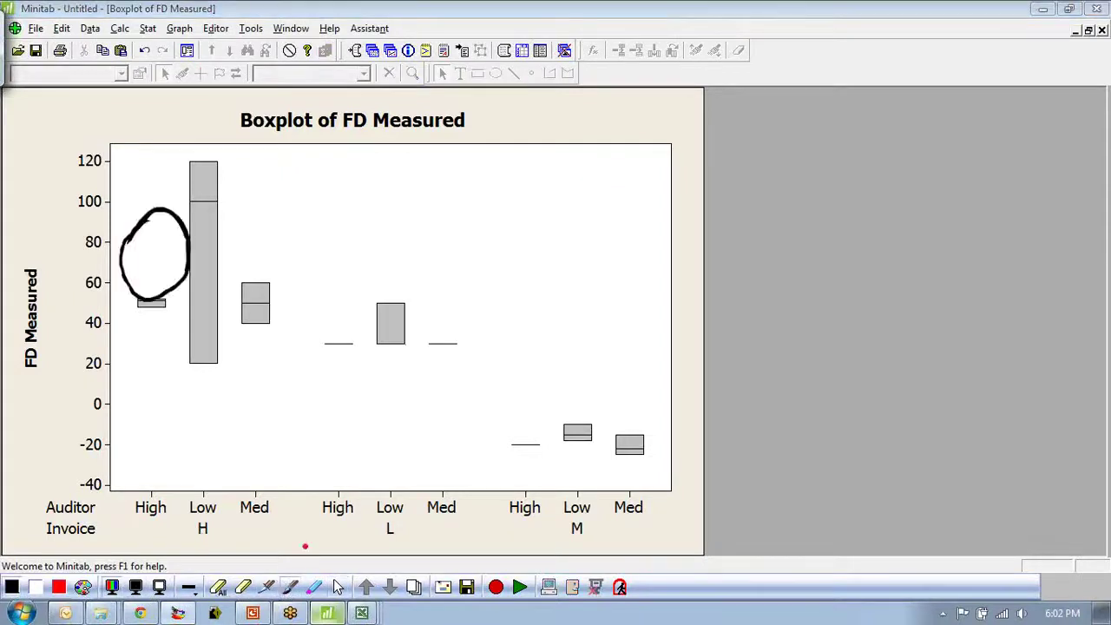
left_click(236, 585)
left_click(583, 333)
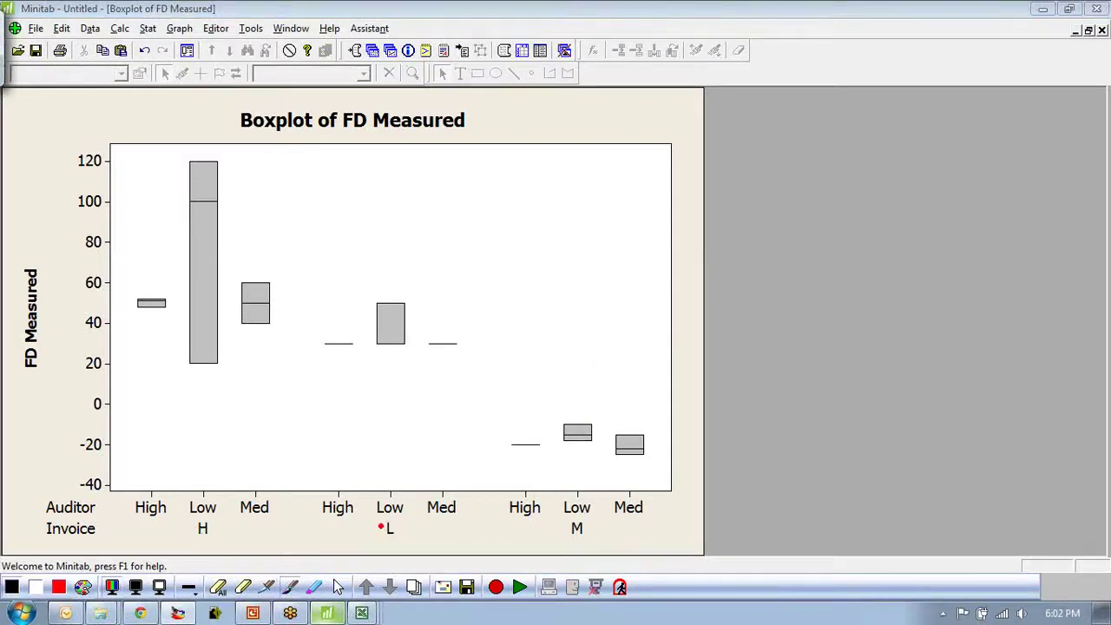
Circle the boxplot groups for invoices L, M and H with the annotation pen, marking the Low auditor's spread within L and H
mouse_move(389, 287)
left_mouse_down()
mouse_move(307, 332)
mouse_move(397, 374)
mouse_move(441, 286)
mouse_move(401, 284)
left_mouse_up()
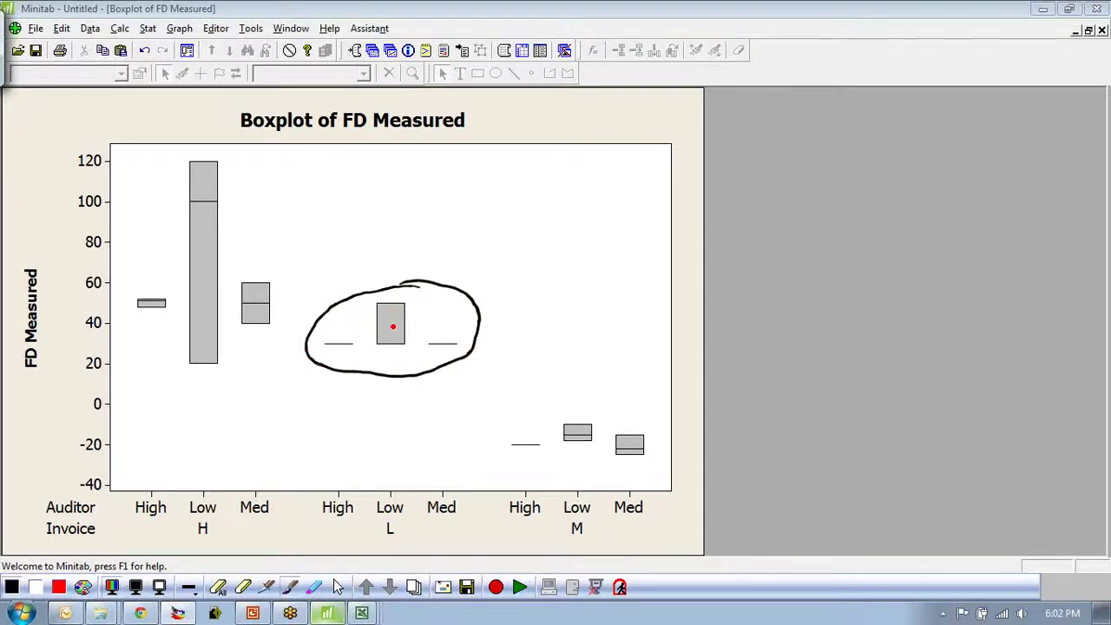
left_click_drag(389, 308, 391, 340)
left_click_drag(367, 512, 396, 483)
mouse_move(626, 413)
left_mouse_down()
mouse_move(513, 429)
mouse_move(617, 463)
mouse_move(635, 407)
left_mouse_up()
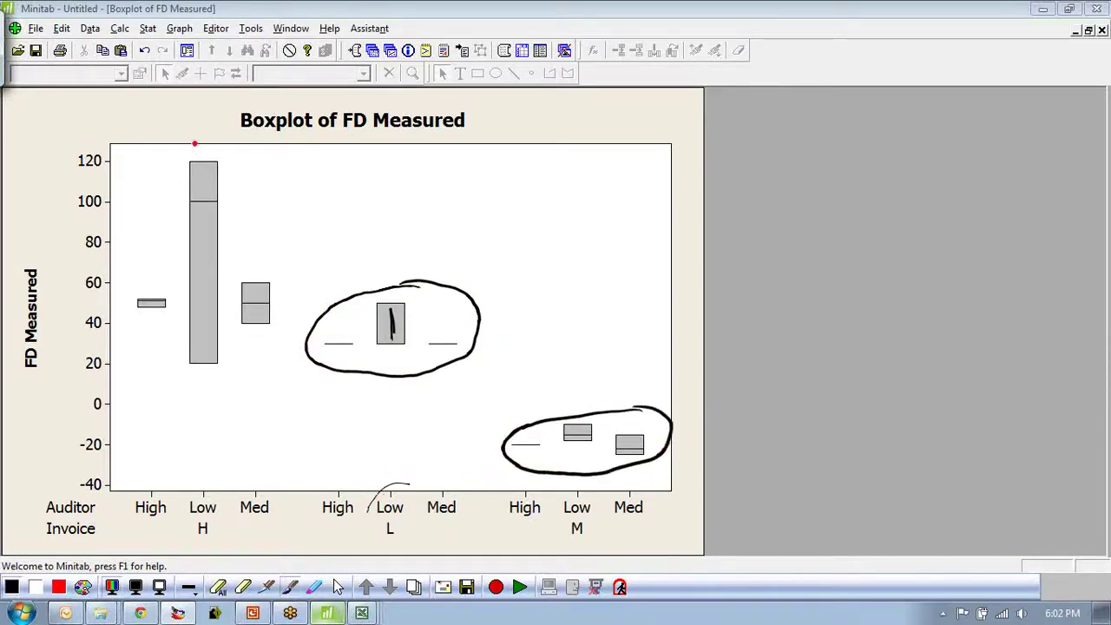
mouse_move(194, 143)
left_mouse_down()
mouse_move(110, 292)
mouse_move(185, 377)
mouse_move(268, 283)
mouse_move(200, 144)
mouse_move(201, 357)
left_mouse_up()
left_click_drag(198, 165, 204, 214)
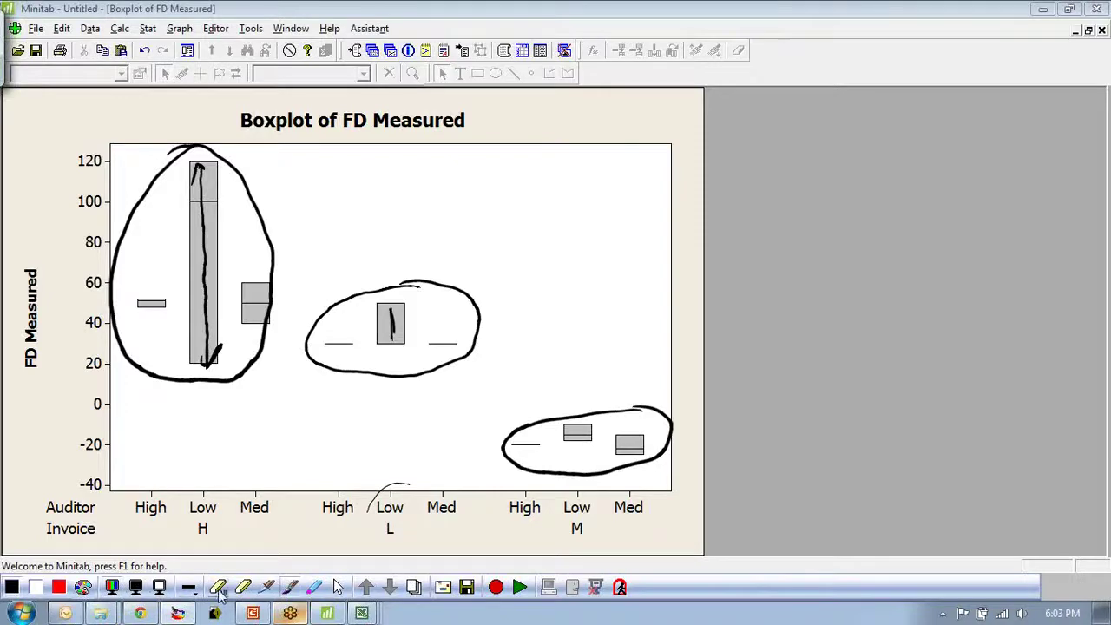
Switch to the 00 Week 7.ppt presentation in PowerPoint and start the slide show from the Invoice Reconciliation exercise, advancing to the Summary slide
left_click(251, 615)
left_click(337, 587)
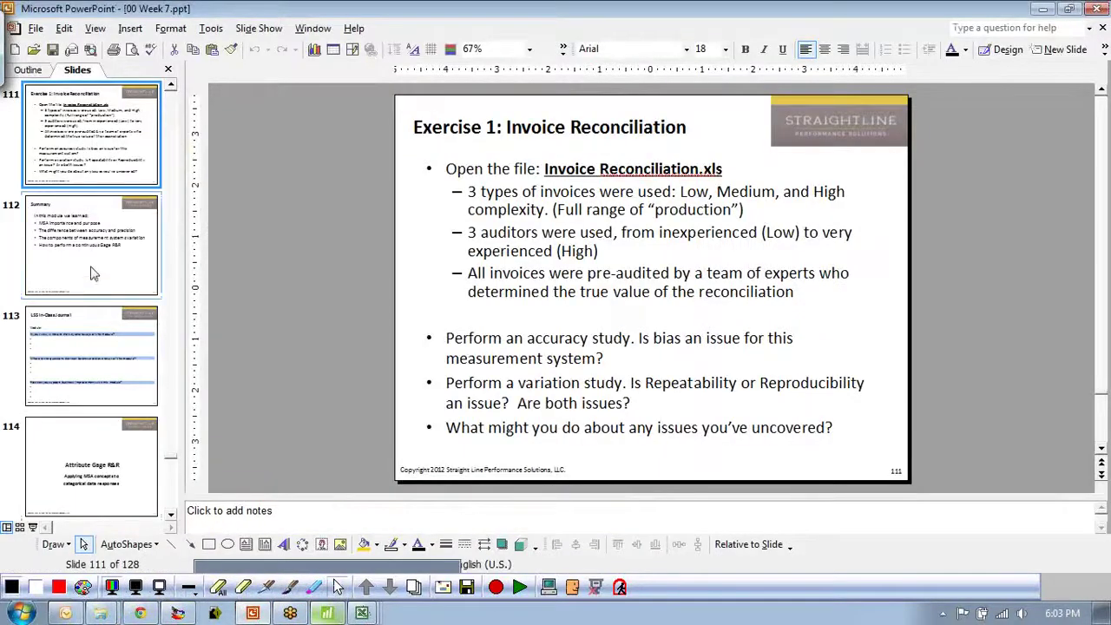
left_click(92, 203)
left_click(75, 152)
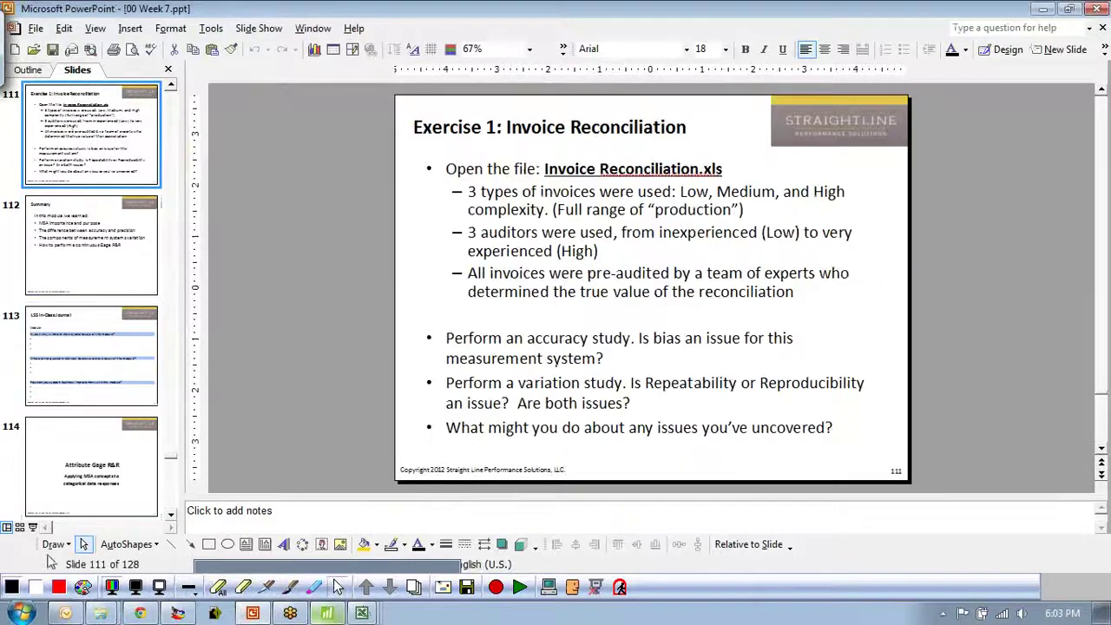
left_click(31, 529)
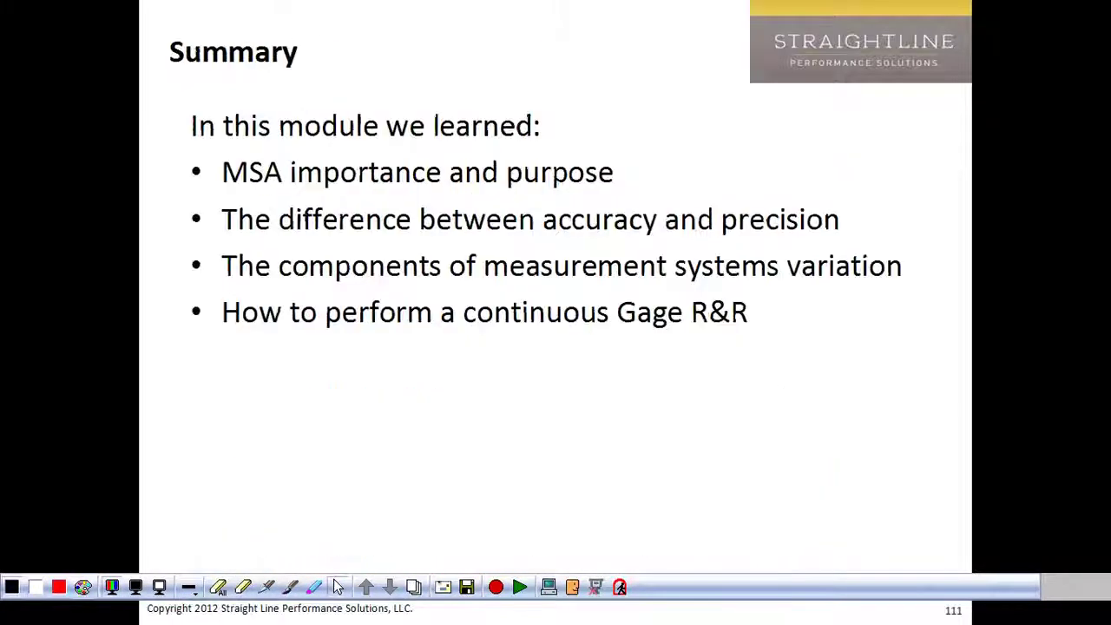